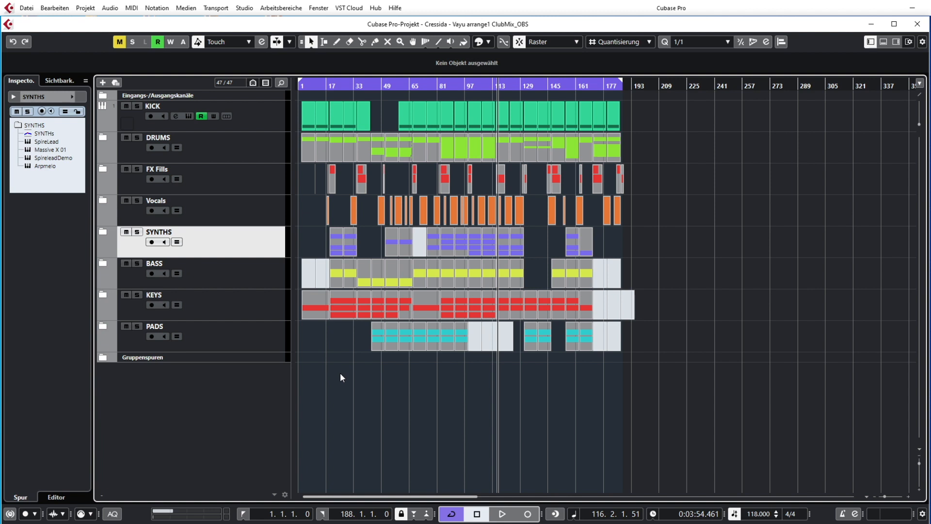
- Play the arrangement from bar 44 with taller tracks and the whole song in view
key("h")
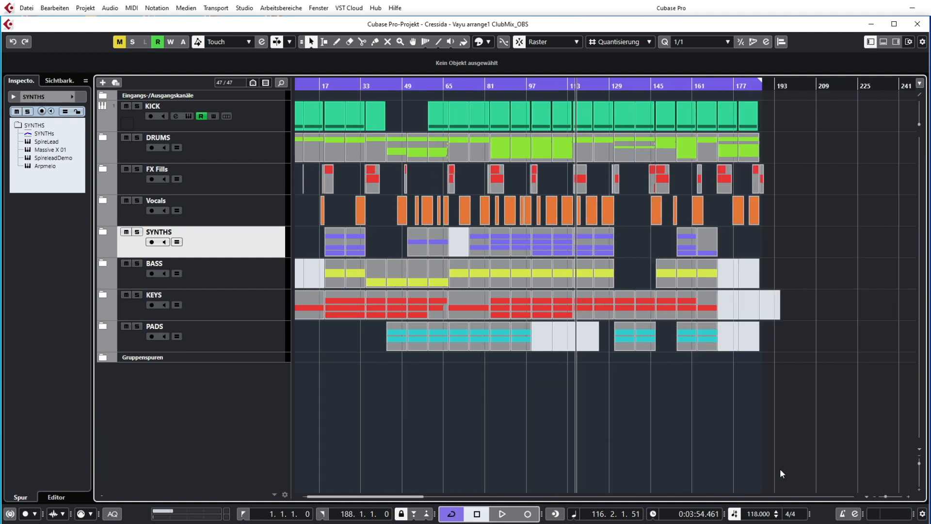
left_click_drag(920, 463, 920, 463)
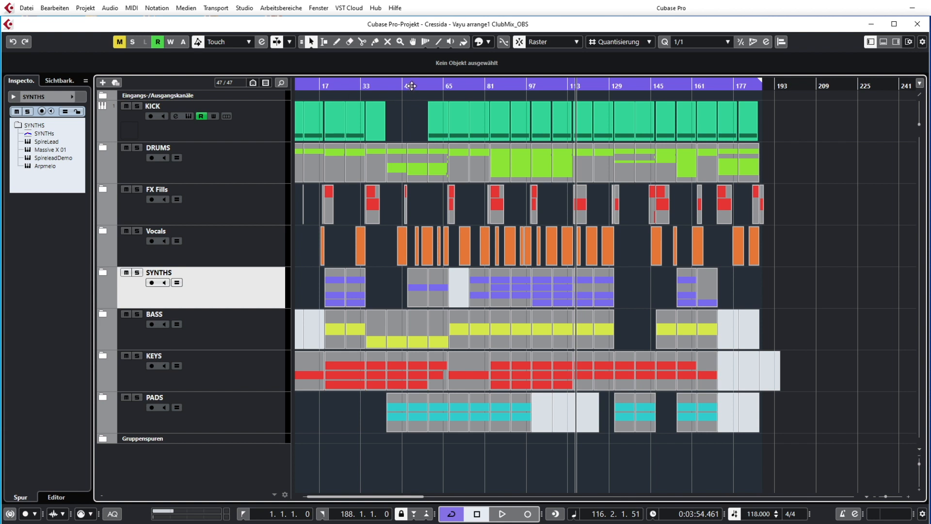
left_click_drag(411, 86, 351, 94)
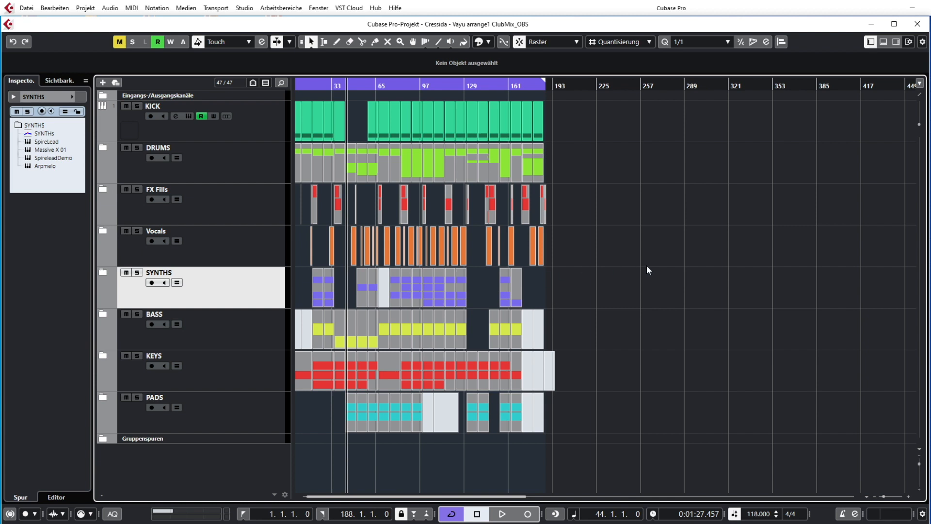
key("space")
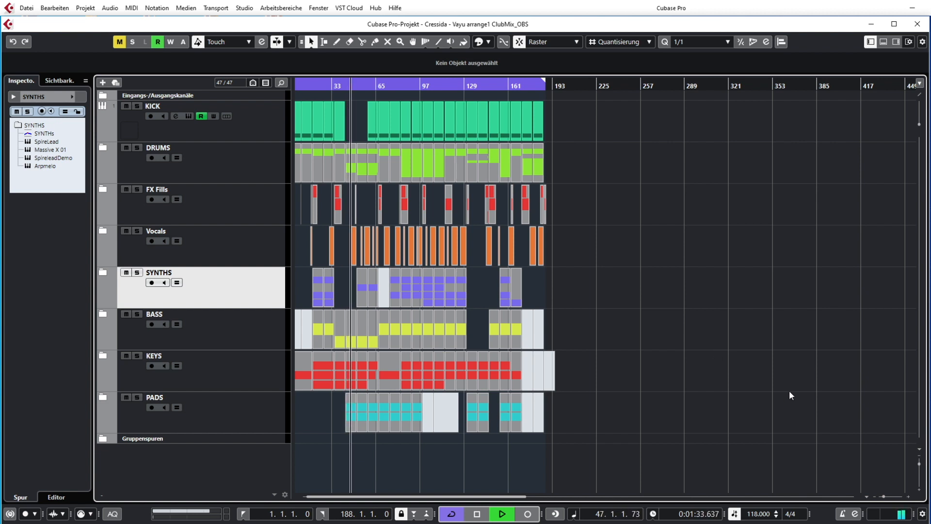
left_click(909, 496)
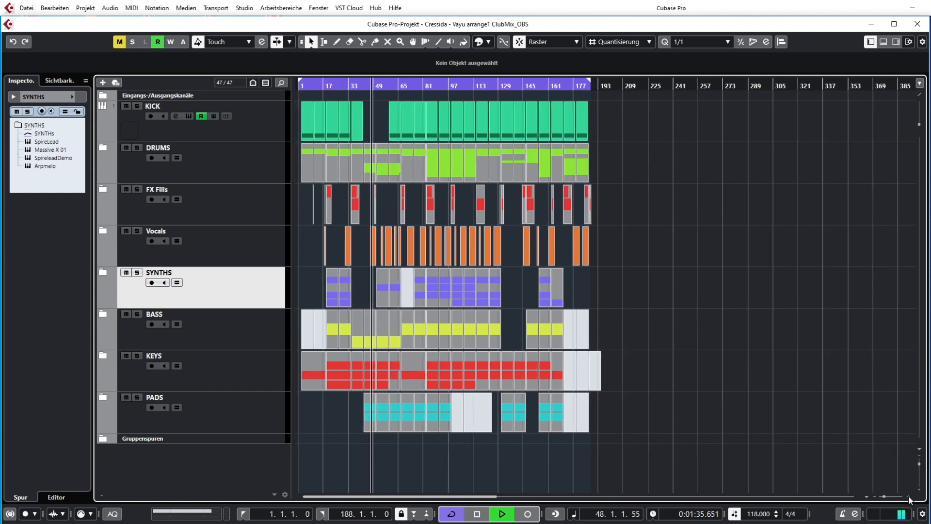
left_click(908, 496)
left_click(908, 496)
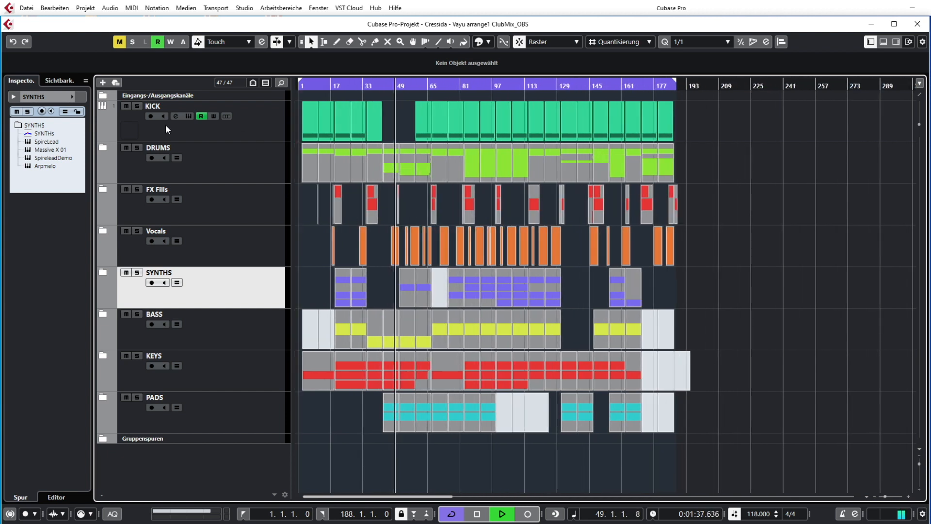
- Look at the KICK track's automation lanes and the contents of the DRUMS folder, closing each again
left_click(103, 135)
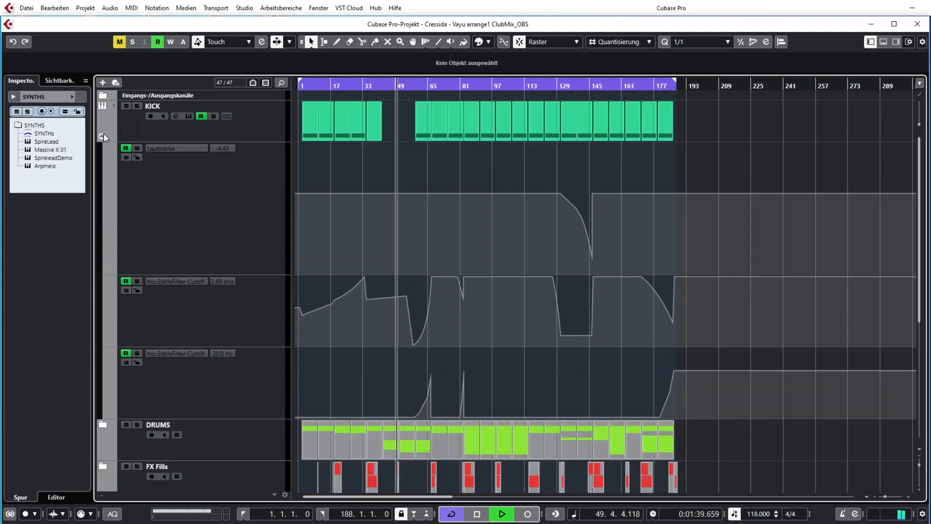
left_click(104, 135)
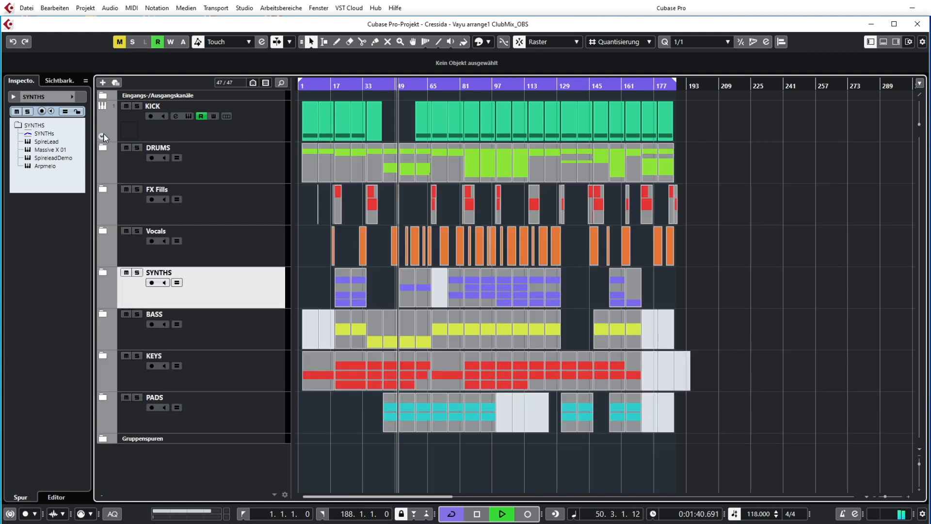
left_click(103, 175)
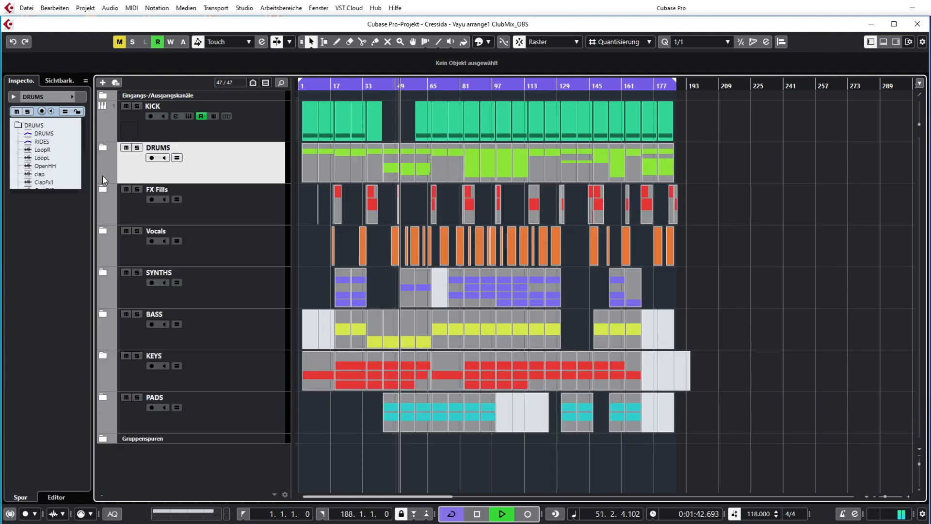
left_click(104, 147)
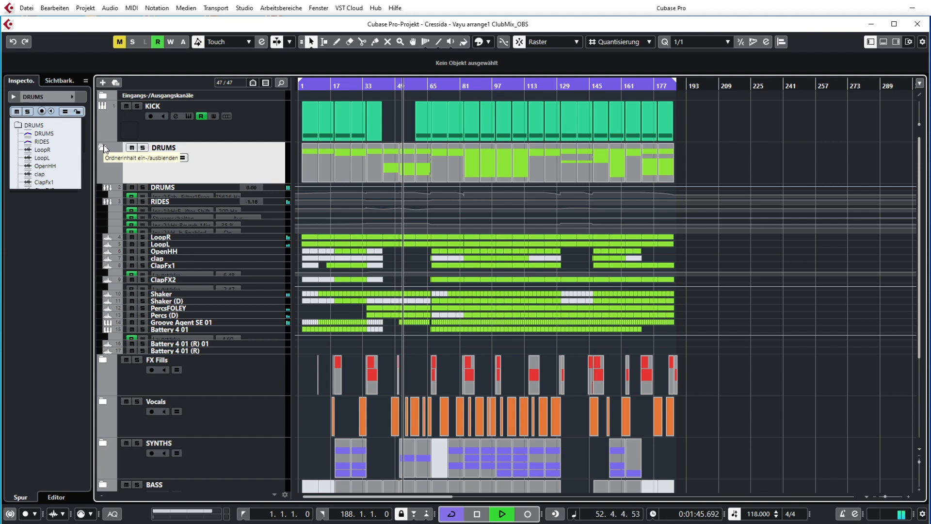
left_click(103, 147)
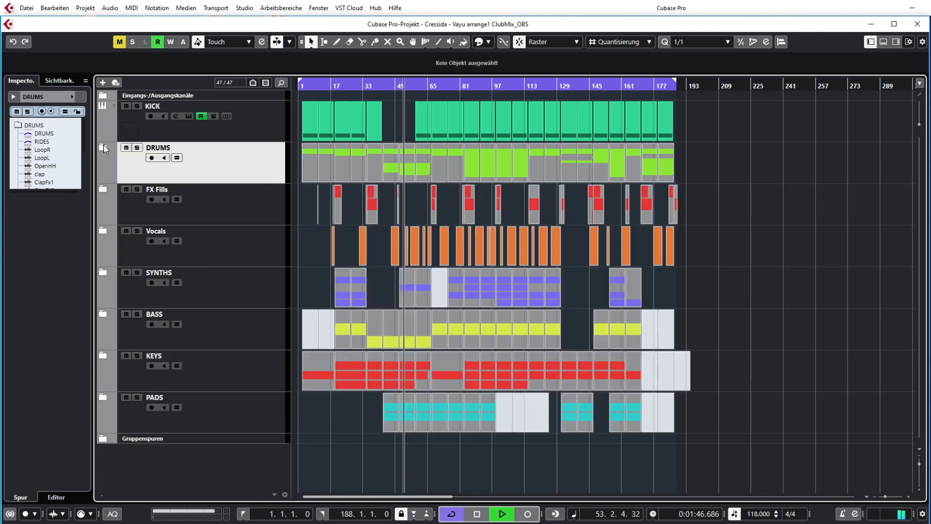
- Look briefly inside the FX Fills, Vocals, SYNTHS and BASS folders, collapsing each one again
left_click(104, 187)
left_click(104, 187)
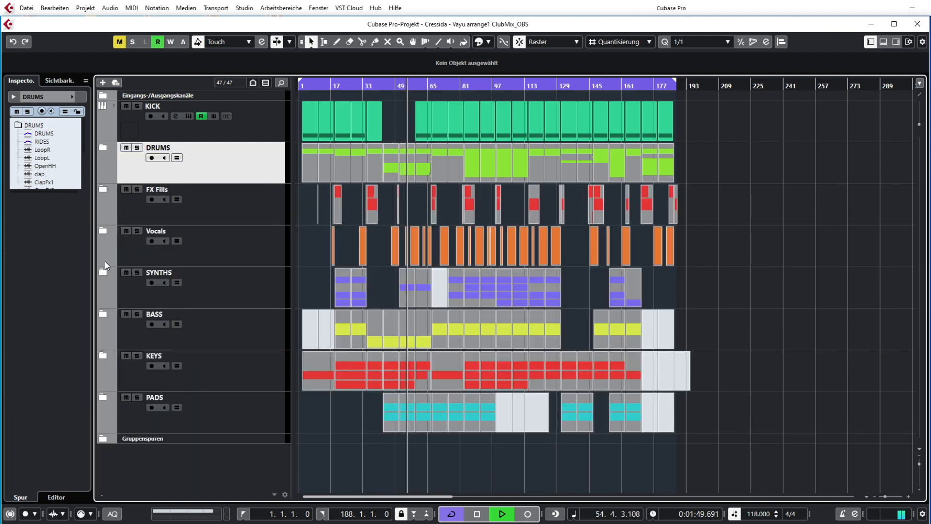
left_click(104, 230)
left_click(104, 230)
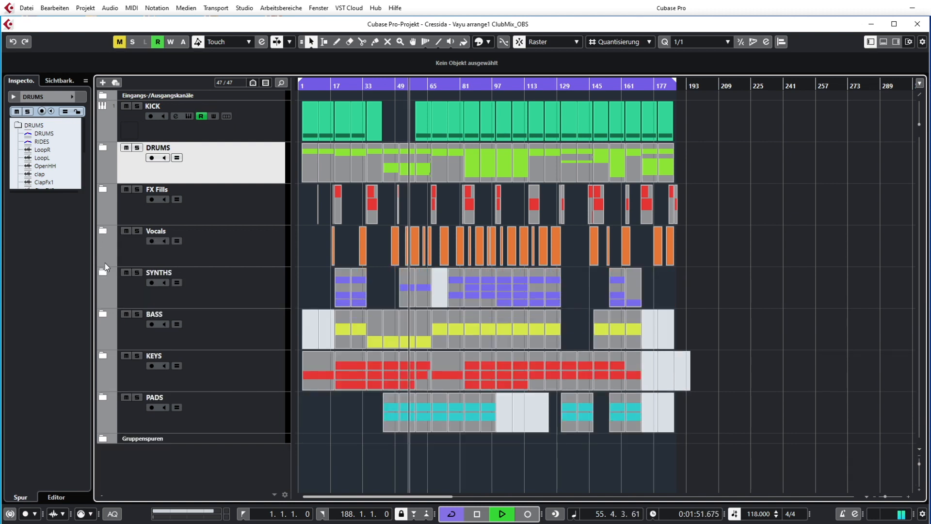
left_click(104, 273)
left_click(105, 275)
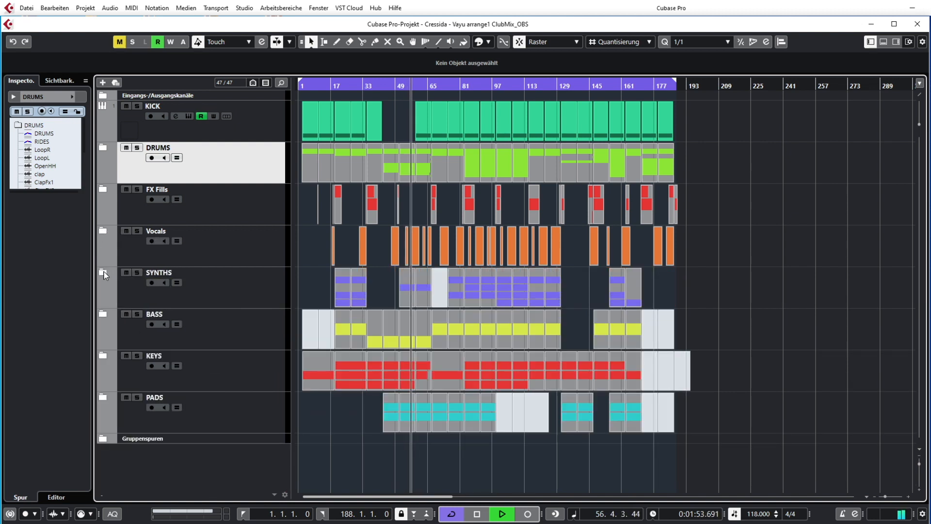
left_click(103, 314)
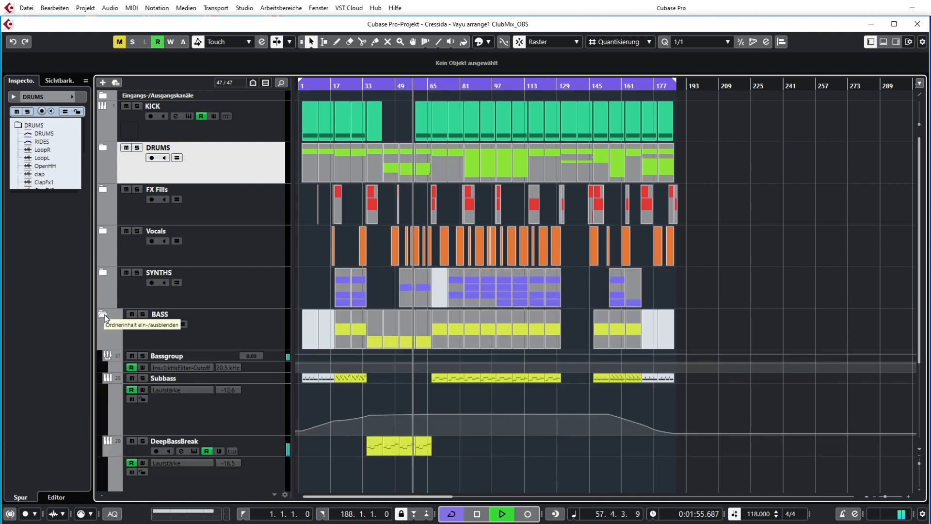
left_click(103, 315)
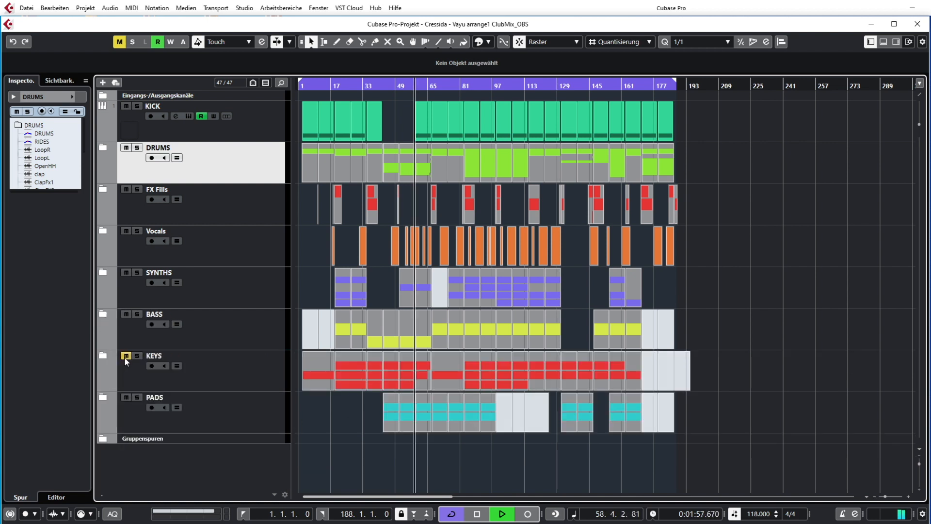
- Expand the KEYS folder and examine the parts and automation of its piano tracks
left_click(103, 356)
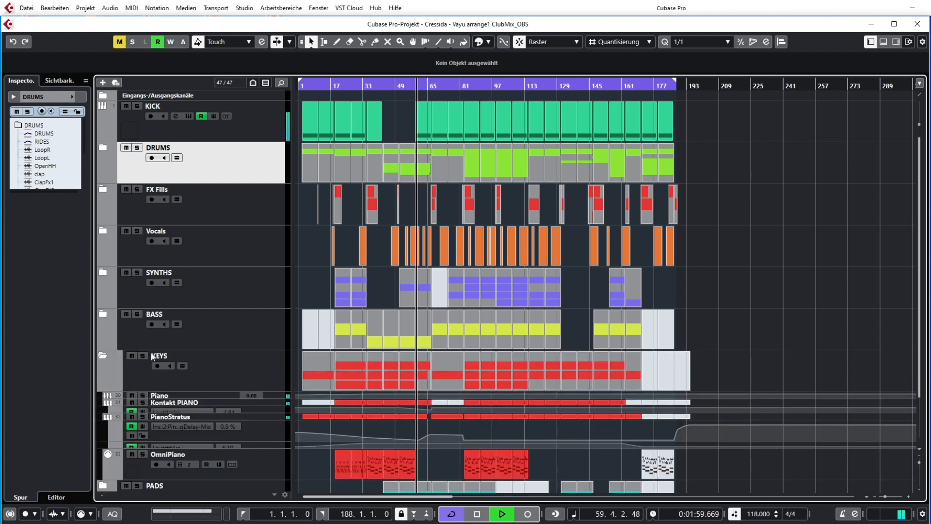
scroll(123, 353, "down", 2)
left_click_drag(885, 496, 888, 496)
left_click_drag(919, 461, 919, 464)
scroll(790, 379, "down", 6)
scroll(641, 347, "down", 1)
scroll(602, 342, "down", 1)
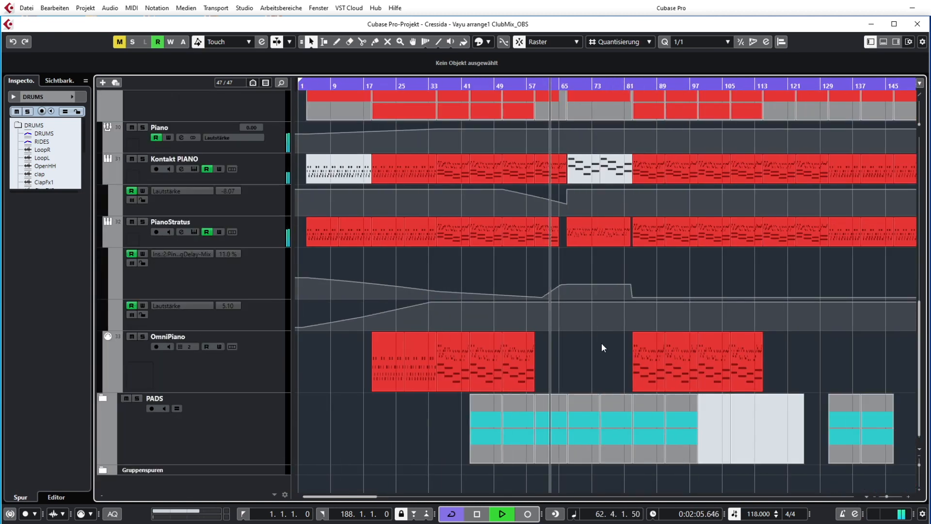
scroll(603, 341, "up", 2)
scroll(602, 342, "down", 2)
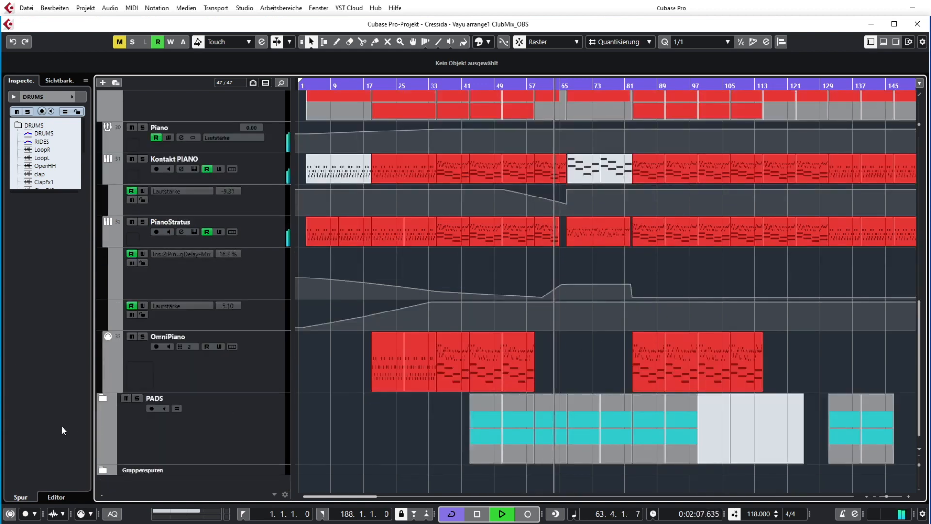
scroll(582, 331, "up", 2)
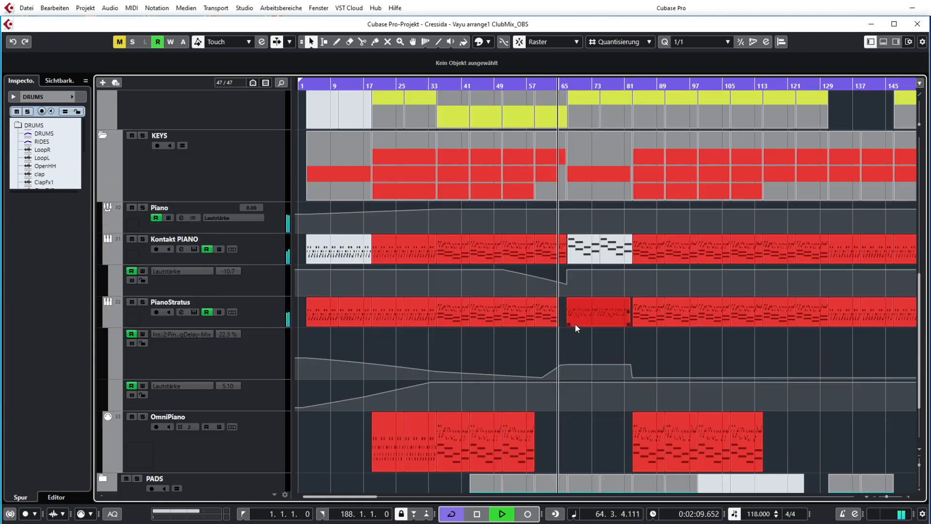
left_click_drag(919, 466, 919, 464)
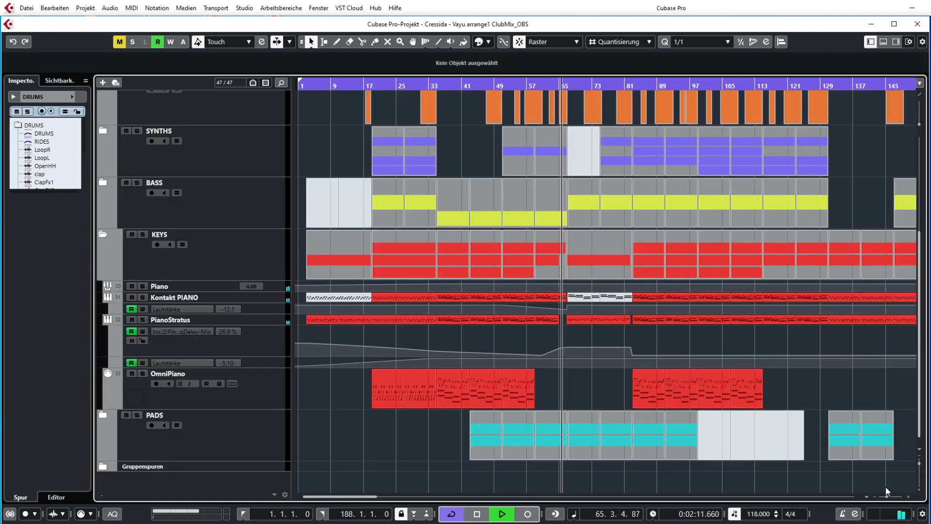
left_click_drag(887, 496, 885, 496)
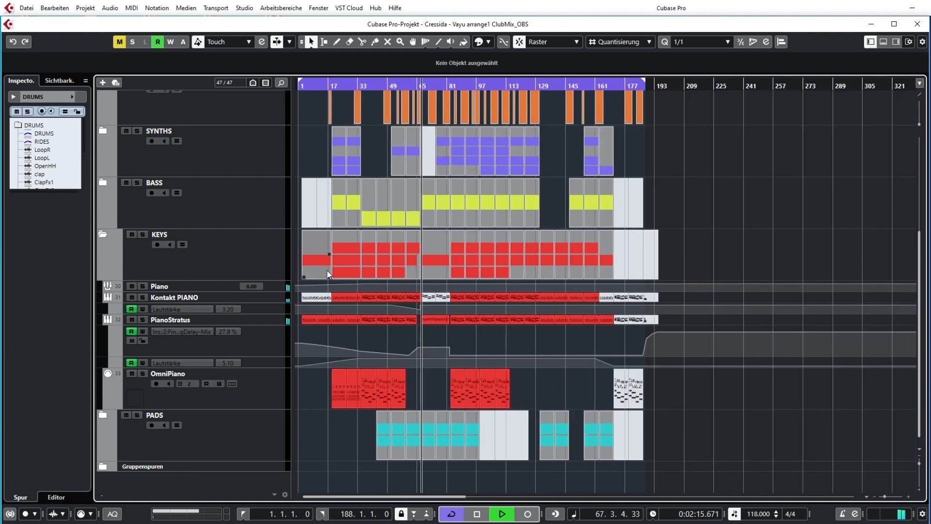
- Look inside the PADS folder, collapse it again and stop playback
left_click(103, 413)
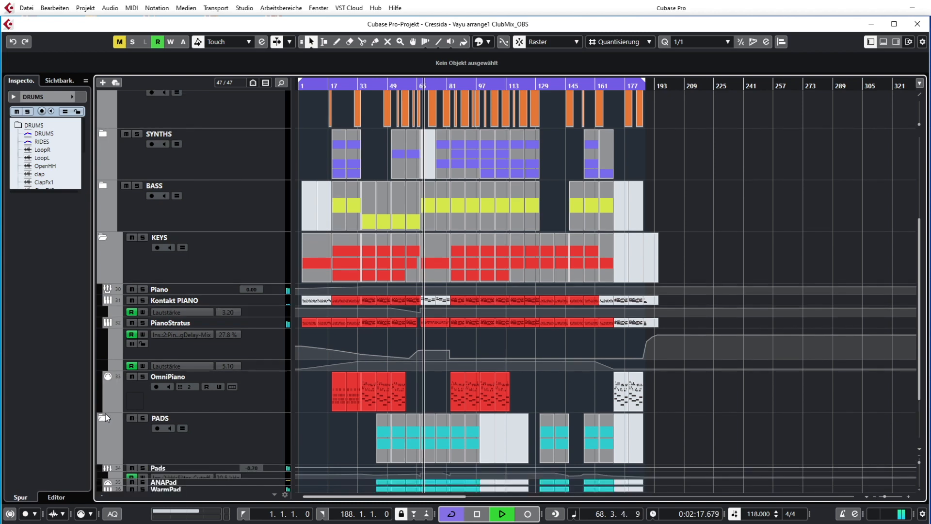
scroll(328, 309, "down", 2)
scroll(334, 310, "up", 2)
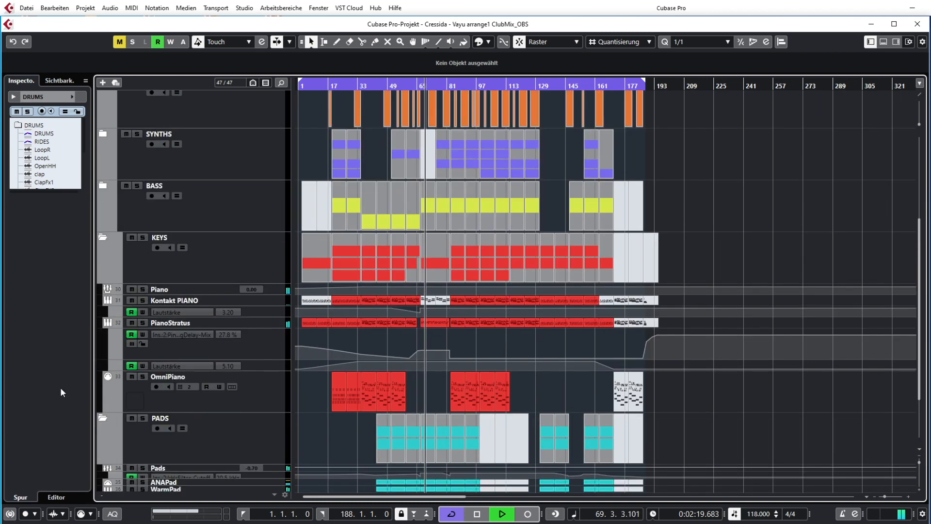
left_click(103, 418)
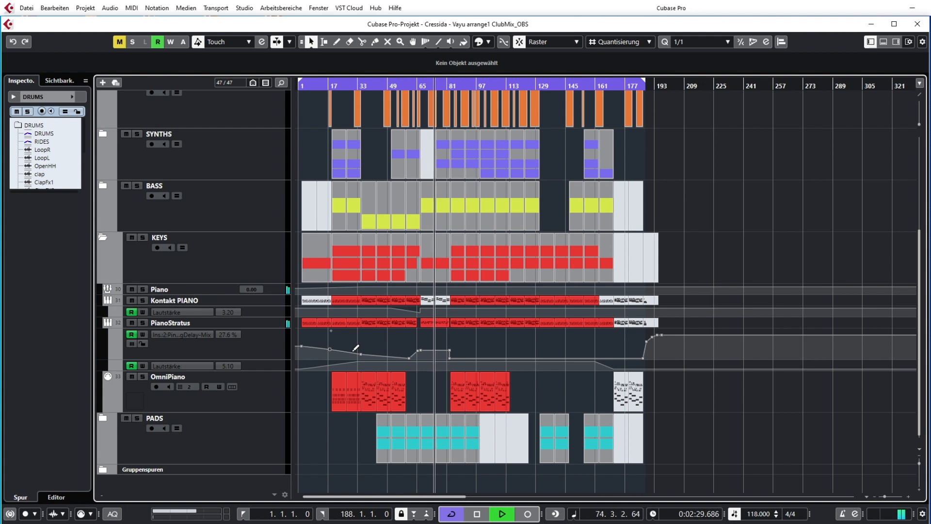
key("space")
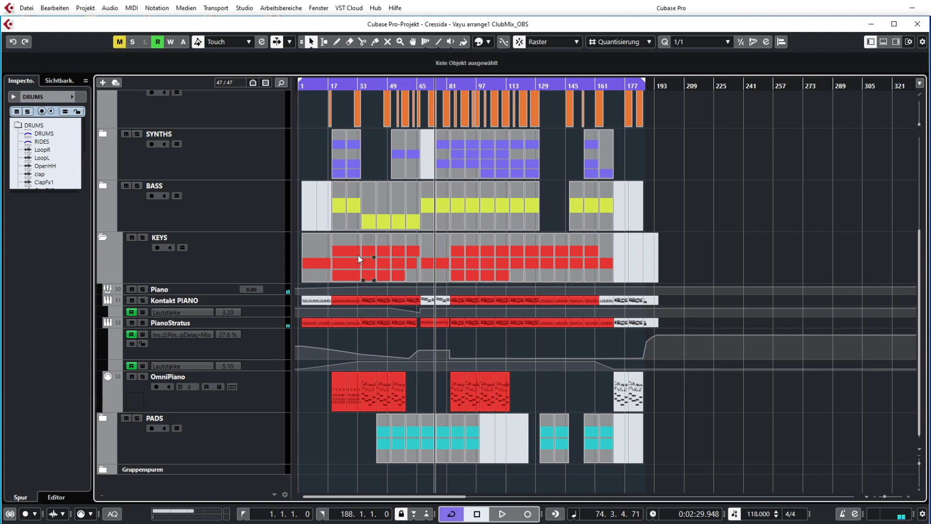
- Solo the Kontakt PIANO track with its parts from bar 35 to 51 selected, and place the playhead at bar 35
scroll(345, 271, "up", 2)
scroll(344, 295, "up", 1)
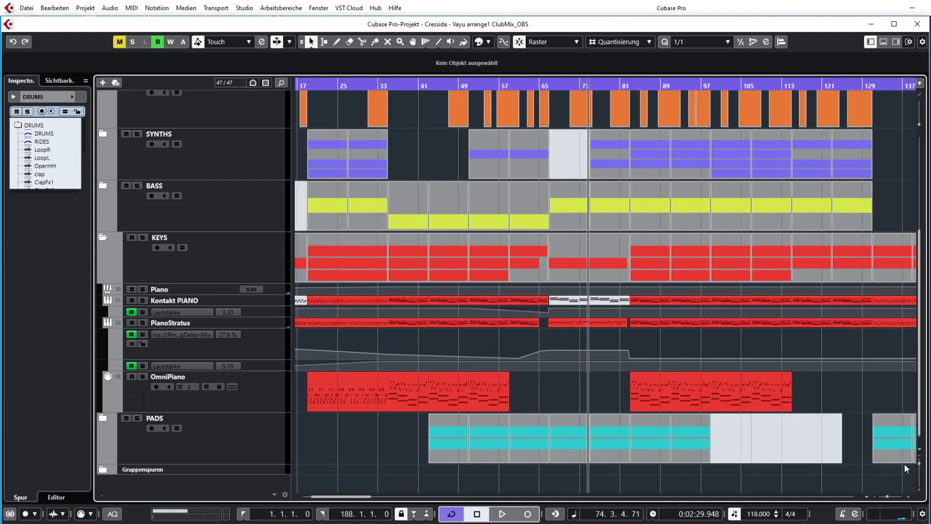
left_click_drag(919, 463, 920, 465)
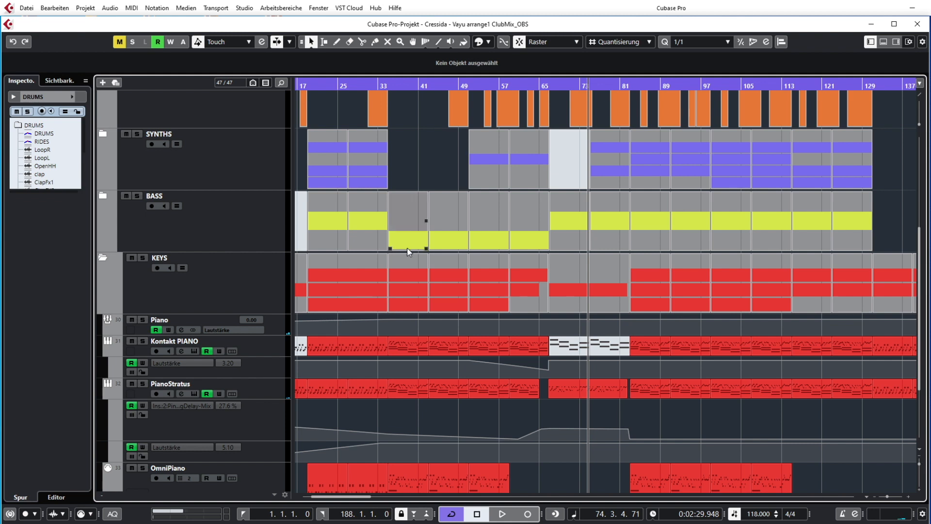
left_click(256, 348)
left_click(407, 341)
left_click_drag(412, 330, 445, 348)
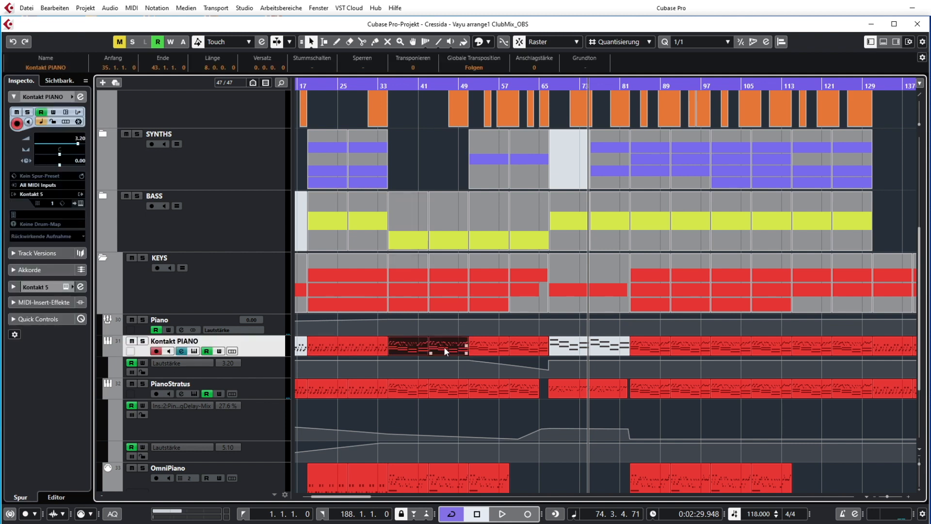
key("s")
left_click_drag(391, 84, 387, 103)
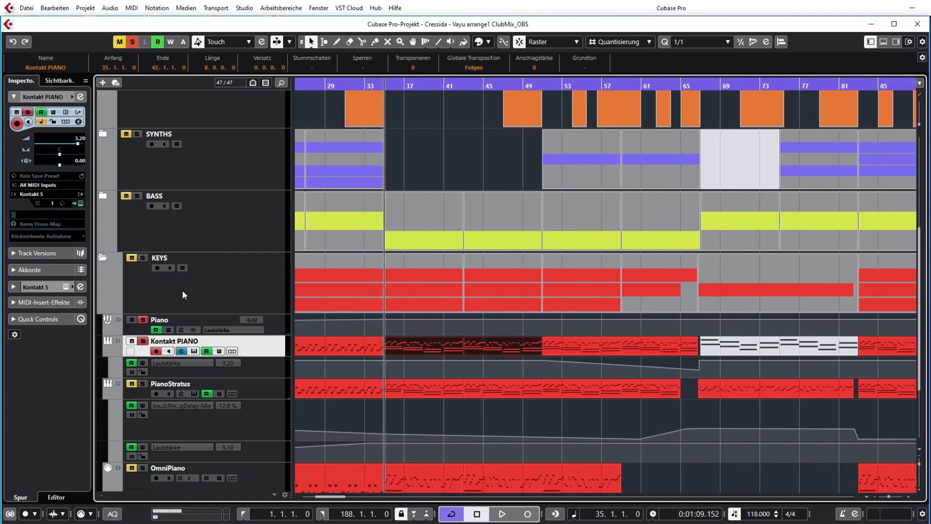
- Open the Kontakt 5 instrument of the Kontakt PIANO track, examine the loaded piano patch and close it
left_click(81, 204)
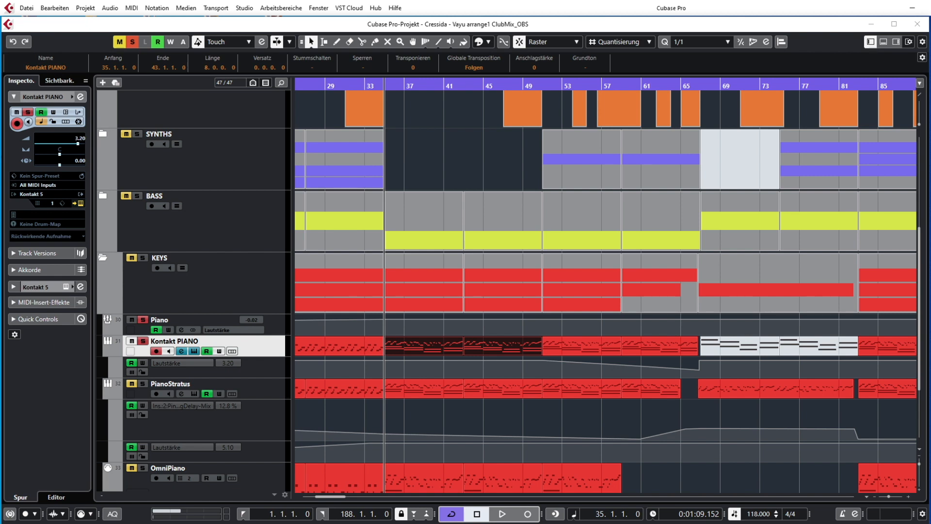
left_click_drag(911, 64, 469, 66)
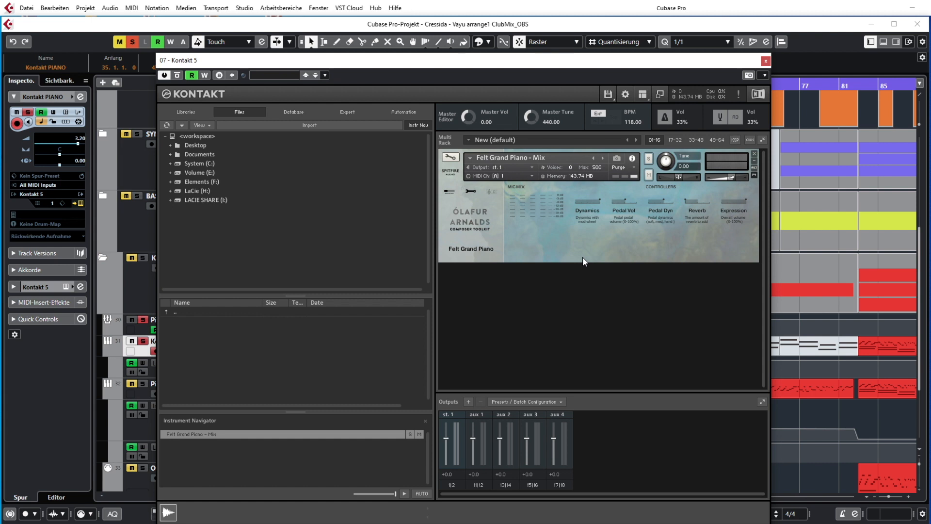
left_click(765, 61)
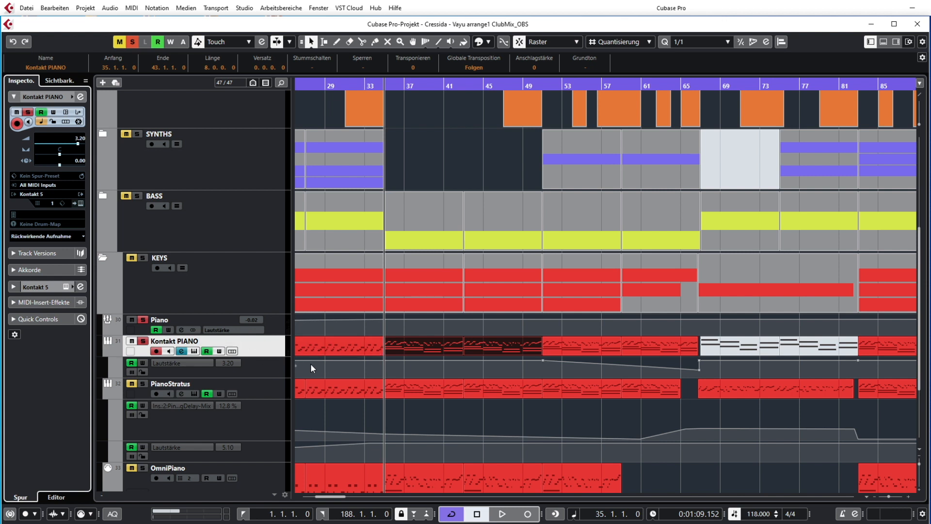
- Set the loop range to the selected Kontakt PIANO parts, bars 35 to 51, and start playback
left_click(503, 354, "shift")
key("p")
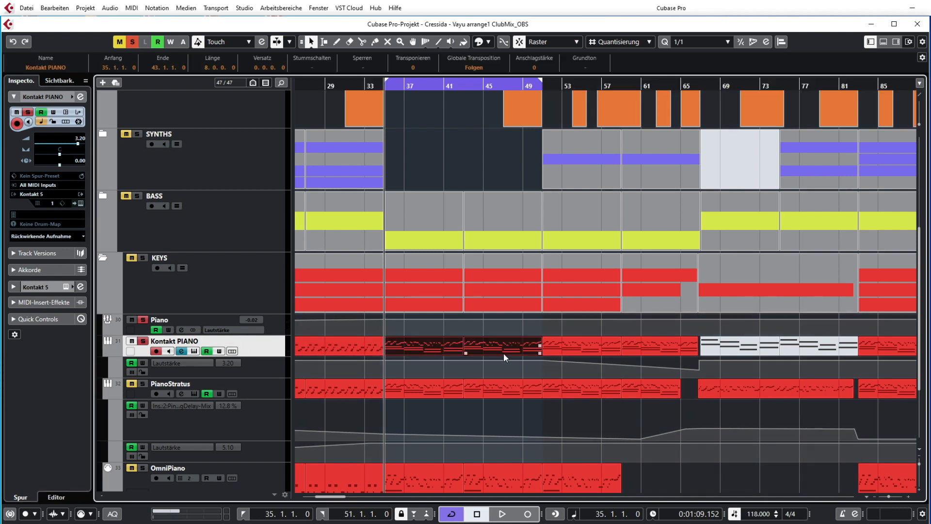
key("space")
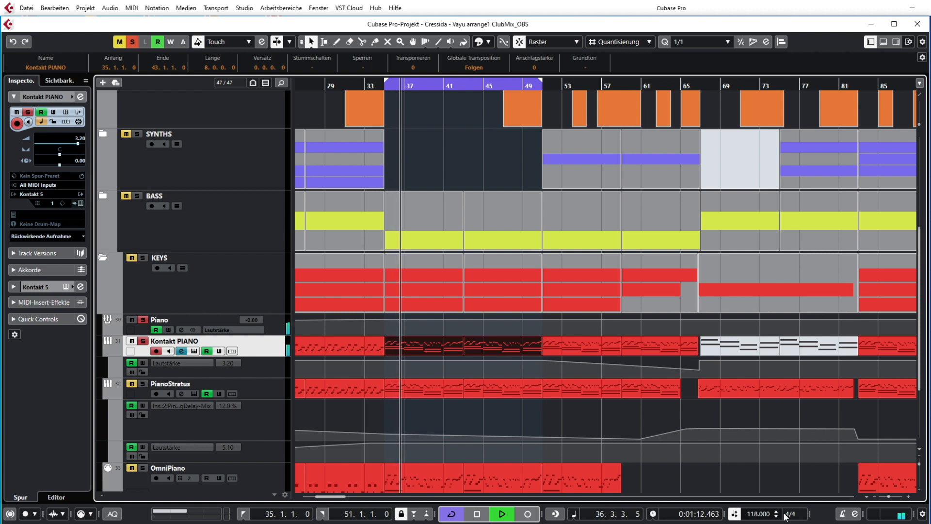
- Examine the notes of the Kontakt PIANO part at bar 35 in the Key Editor, stop playback and close the editor
double_click(444, 341)
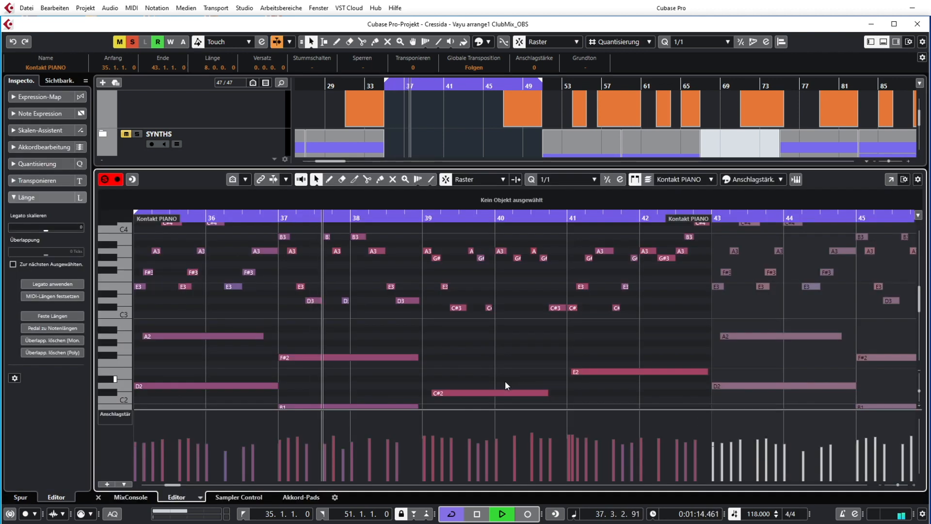
scroll(592, 357, "down", 2)
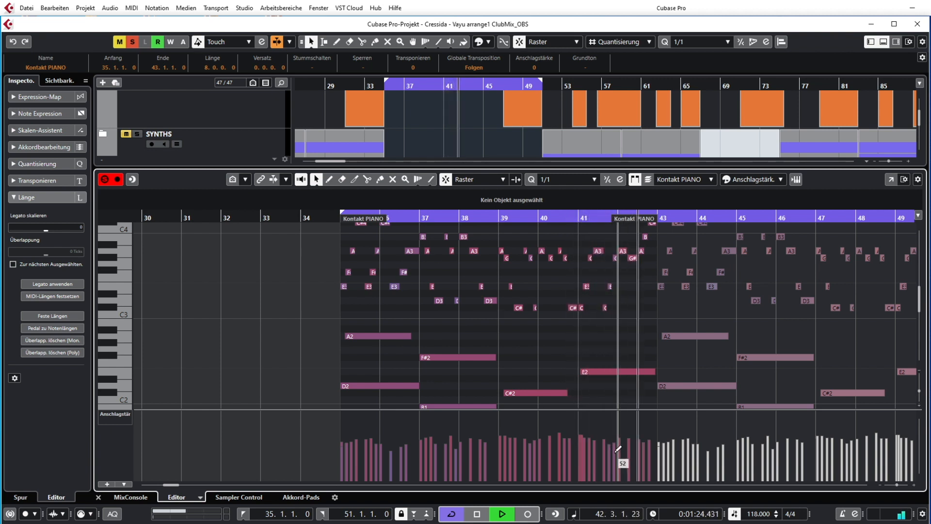
key("space")
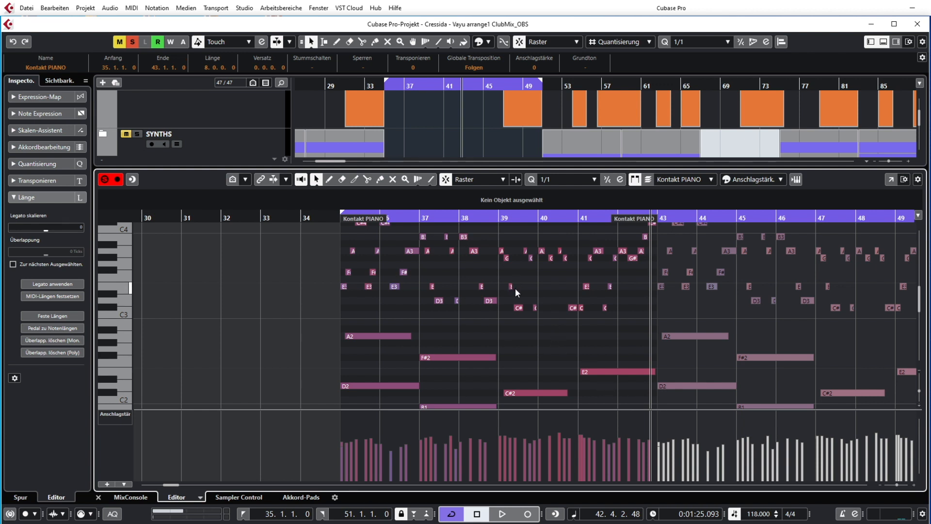
key("ctrl+e")
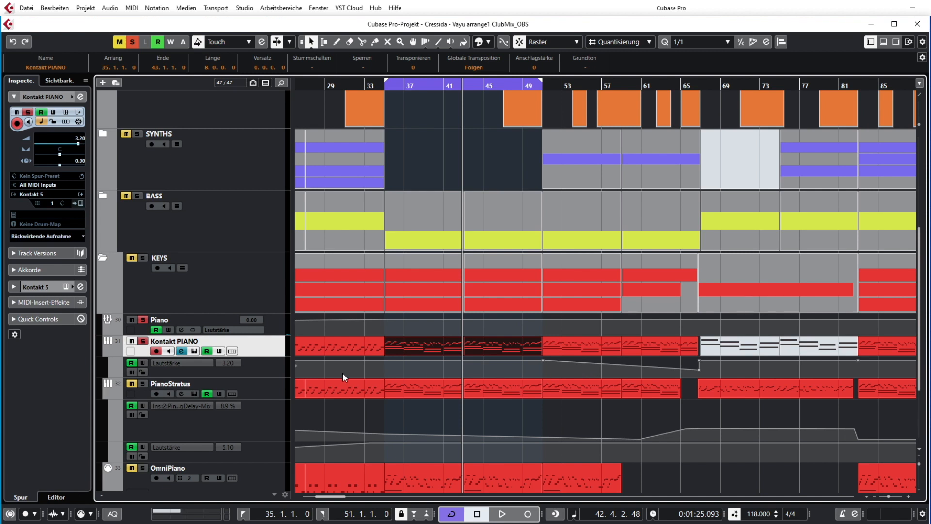
- Reopen the selected Kontakt PIANO parts in the Key Editor and set the quantise value to 1/16
left_click(909, 497)
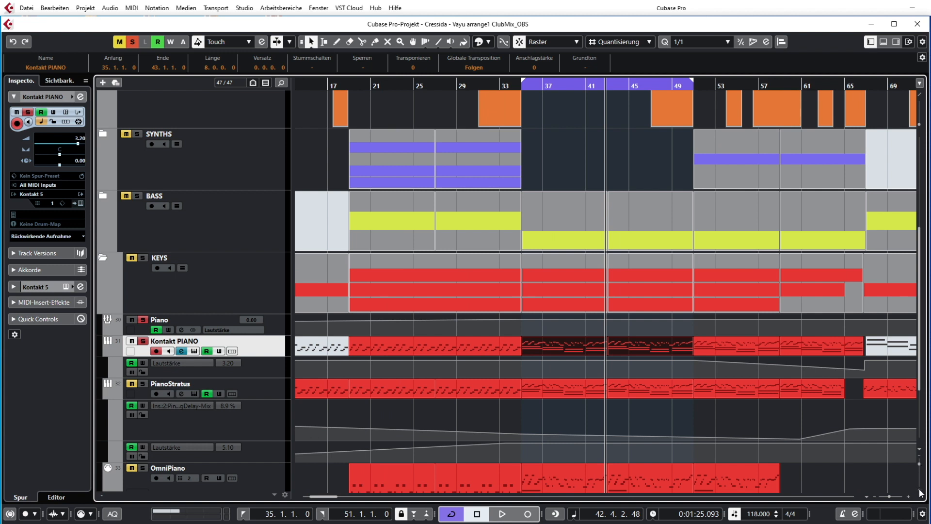
left_click(921, 494)
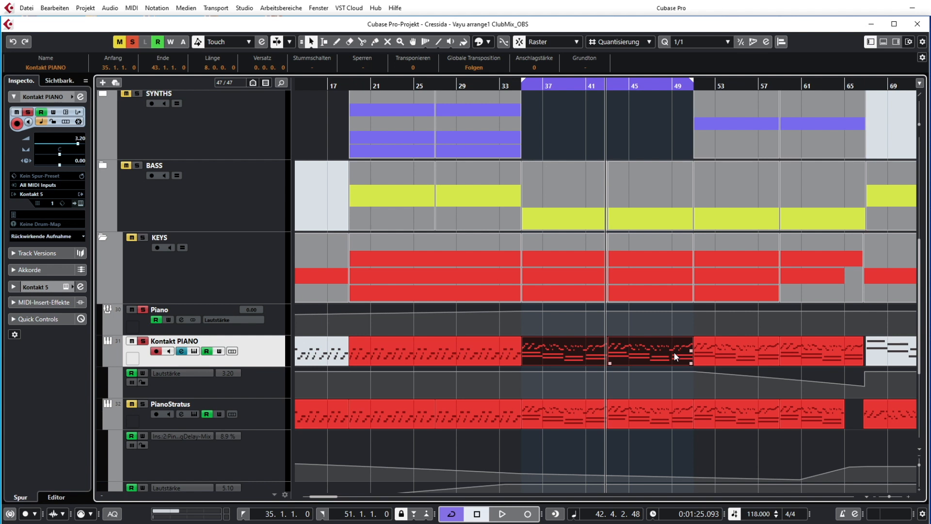
left_click(545, 348)
double_click(628, 351)
scroll(447, 333, "up", 8)
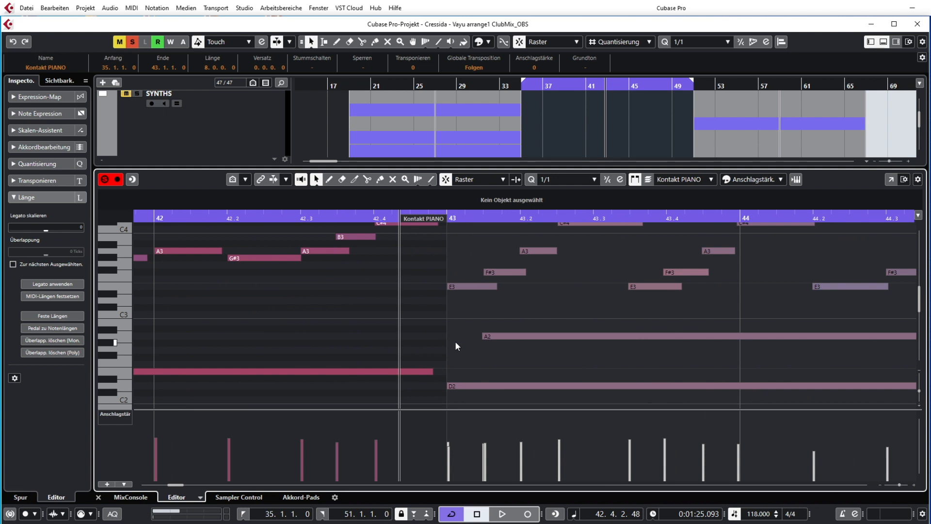
scroll(482, 345, "up", 2)
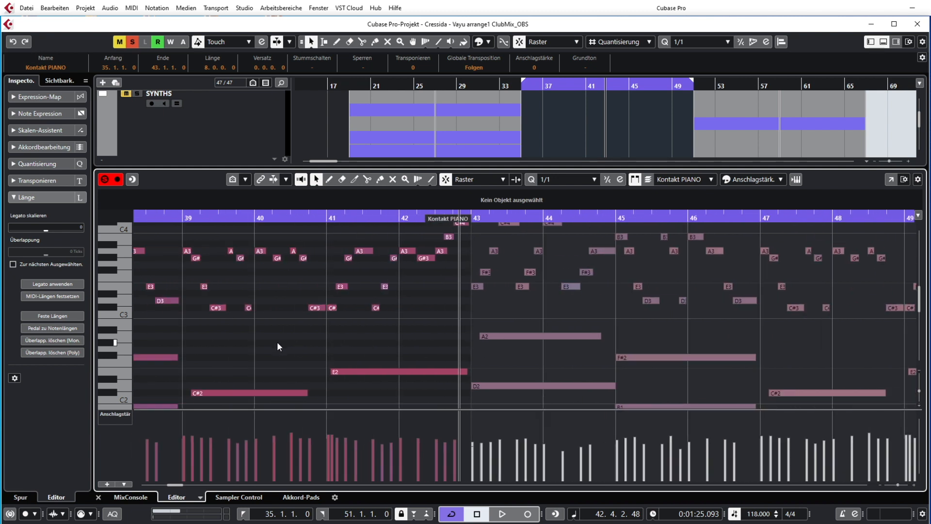
scroll(345, 348, "up", 6)
left_click(565, 180)
left_click(589, 248)
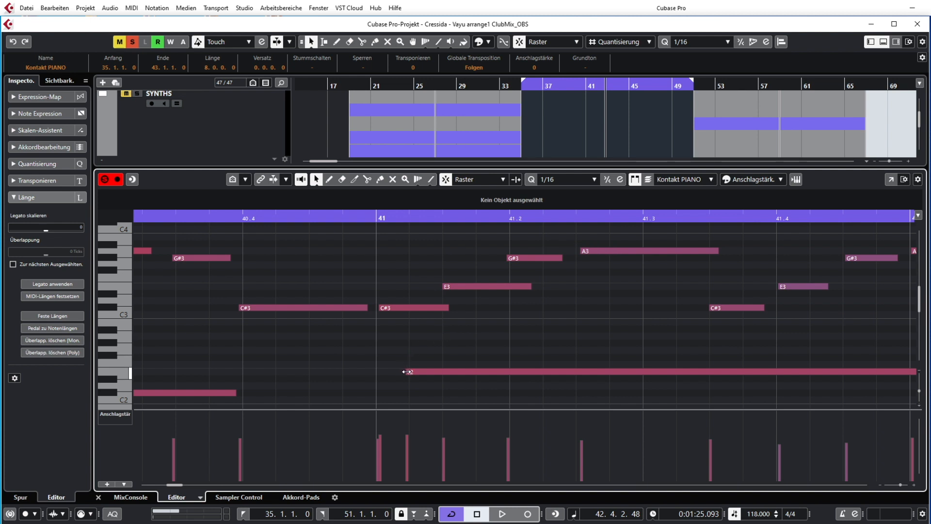
- Examine the Kontakt PIANO note timing against the 1/16 grid around bar 41 and close the Key Editor
scroll(407, 370, "down", 3)
scroll(407, 367, "up", 3)
scroll(383, 317, "up", 2)
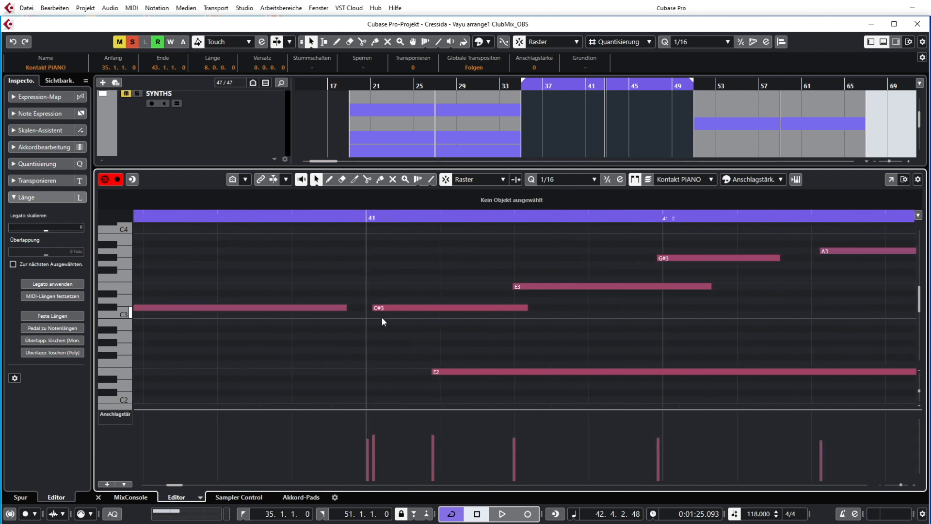
scroll(491, 277, "down", 3)
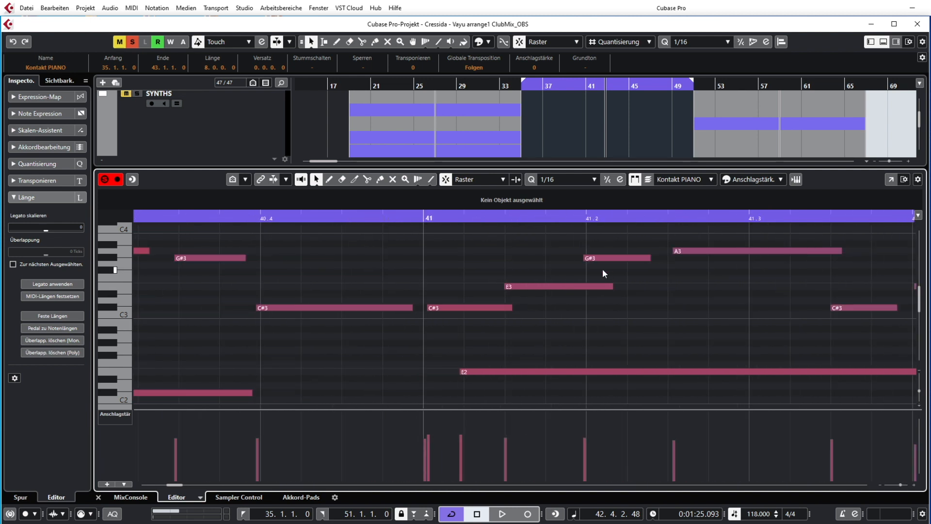
scroll(595, 267, "down", 2)
scroll(590, 268, "down", 4)
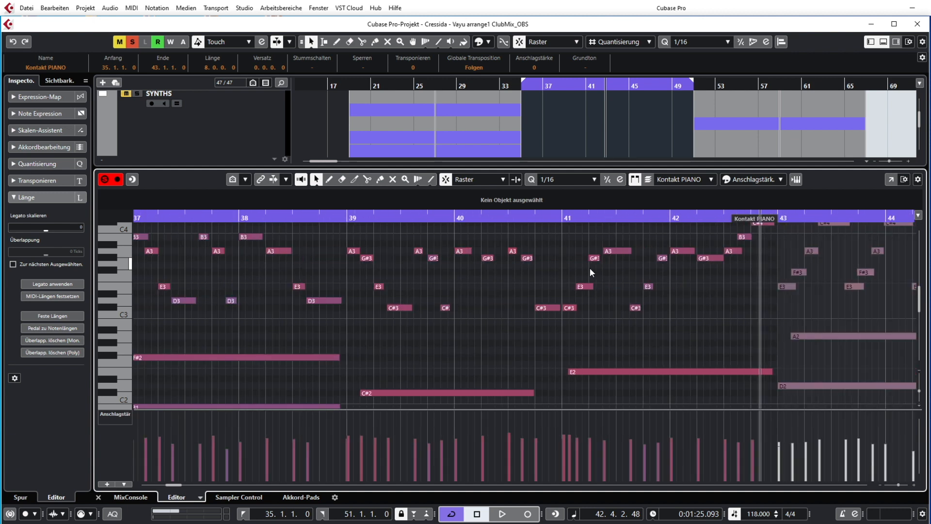
scroll(504, 285, "down", 2)
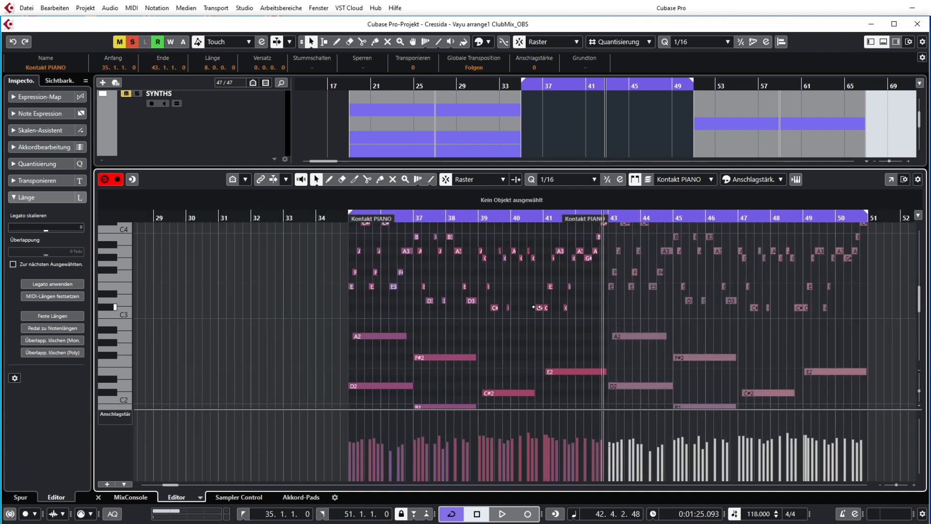
key("Return")
- Solo the PianoStratus track along with the Kontakt piano and open its Kontakt instrument
scroll(530, 348, "down", 2)
left_click(272, 414)
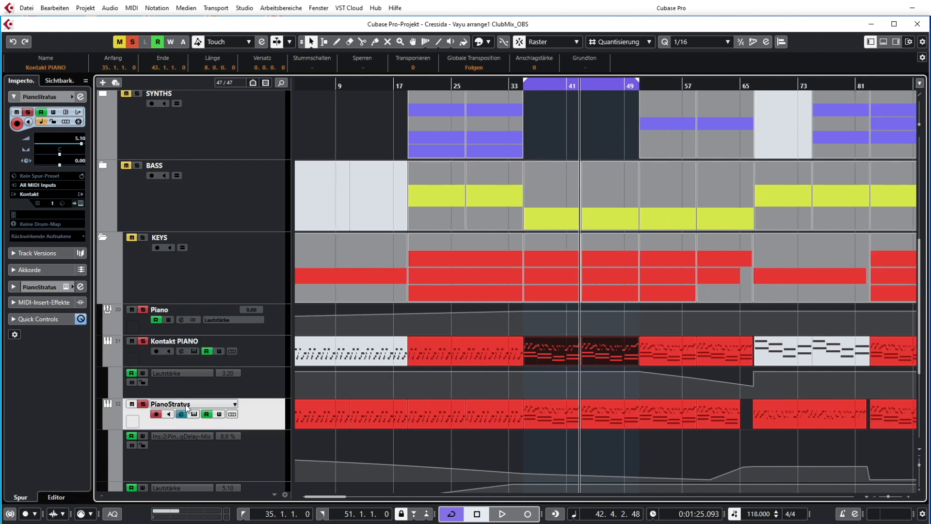
scroll(603, 370, "up", 2)
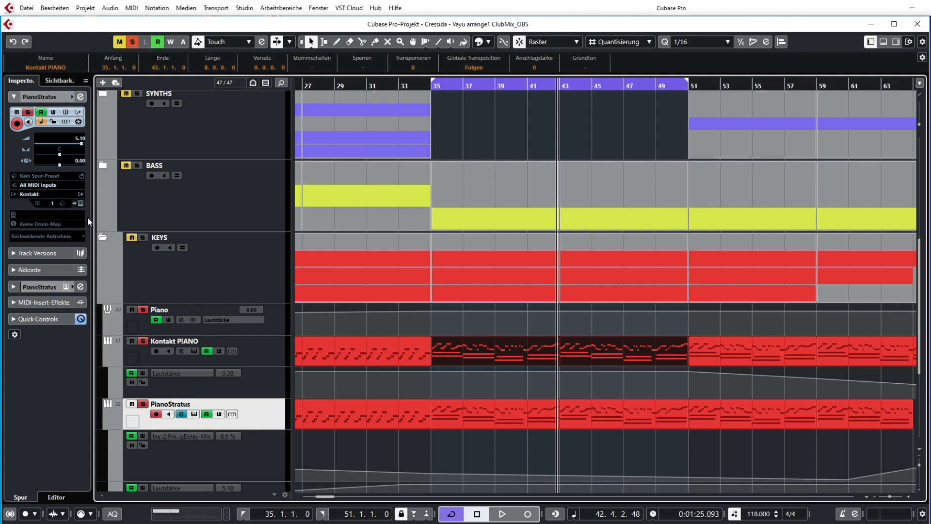
left_click(77, 203)
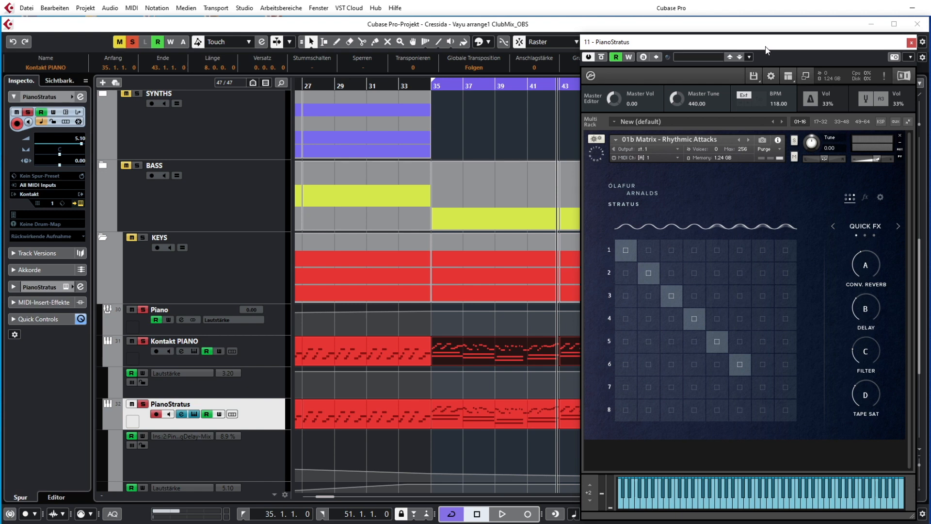
- Try the Stratus matrix by moving the active cell of row 3 to column 1 and back to column 3
left_click_drag(766, 47, 569, 41)
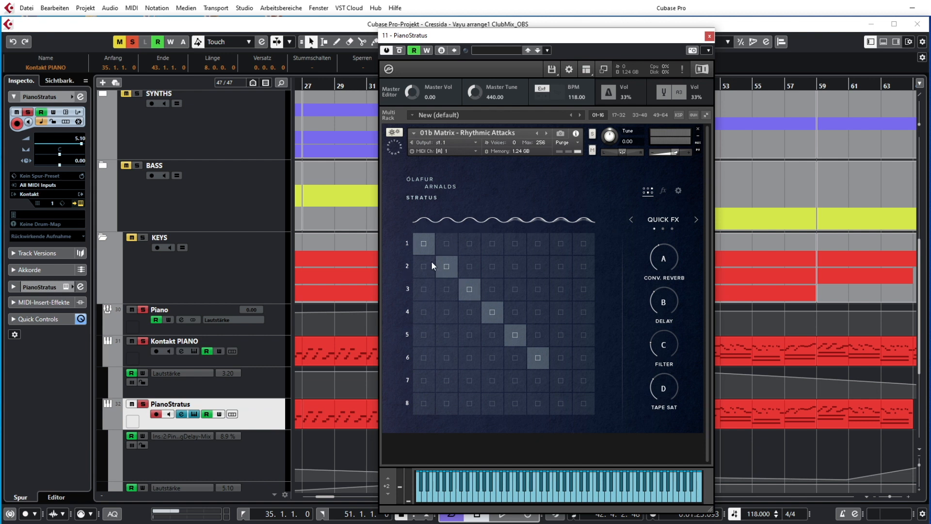
left_click(420, 288)
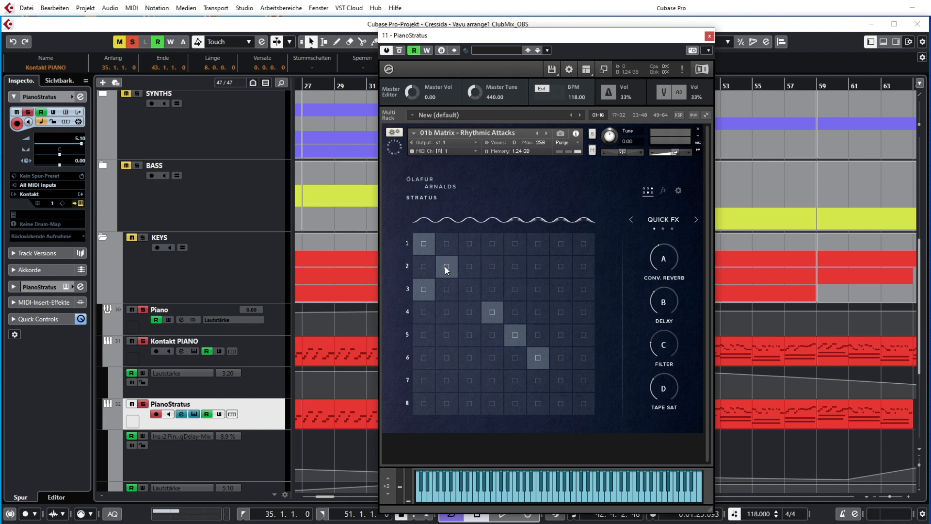
left_click(471, 291)
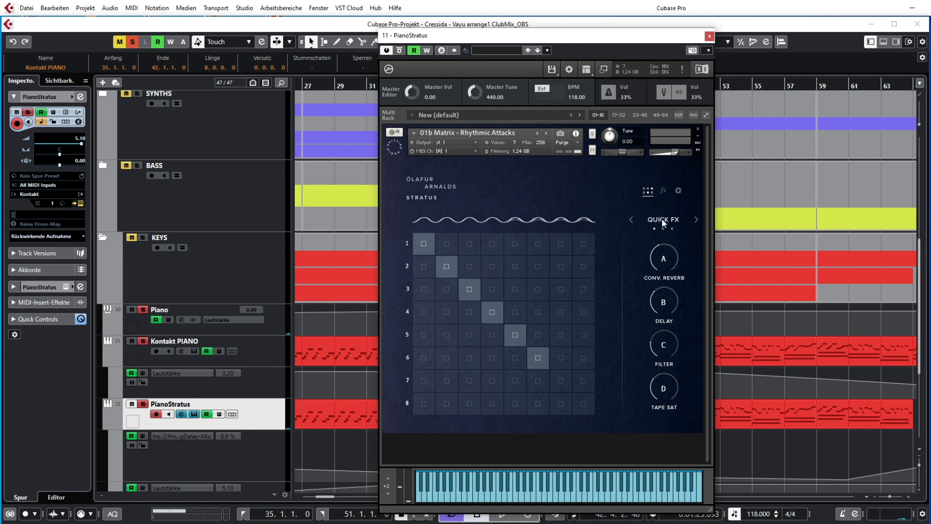
- Look through the Controls and Randomise pages of the Stratus patch, return to Quick FX and close the instrument
left_click(696, 219)
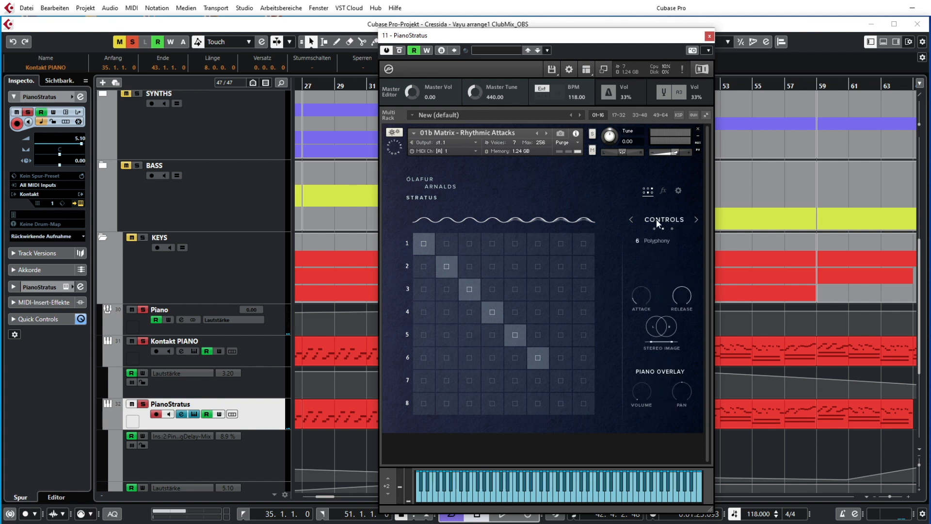
left_click(695, 220)
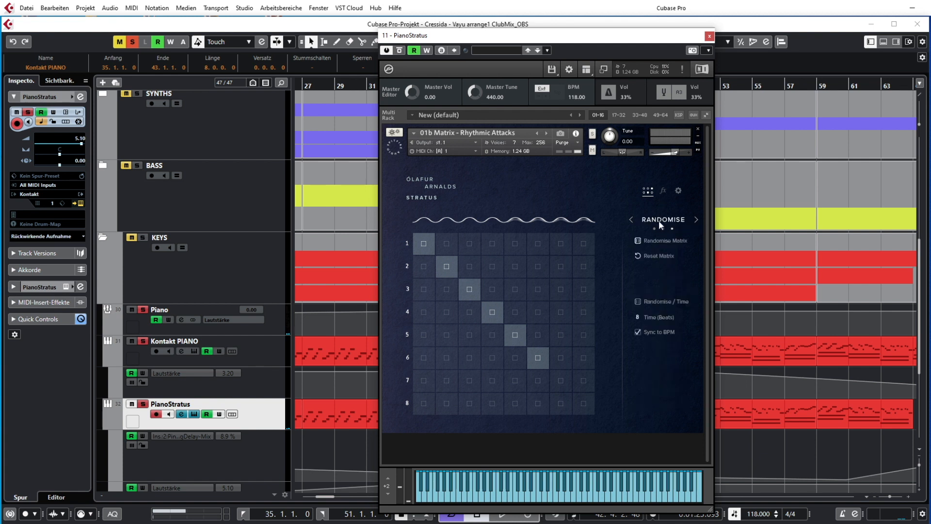
left_click(632, 220)
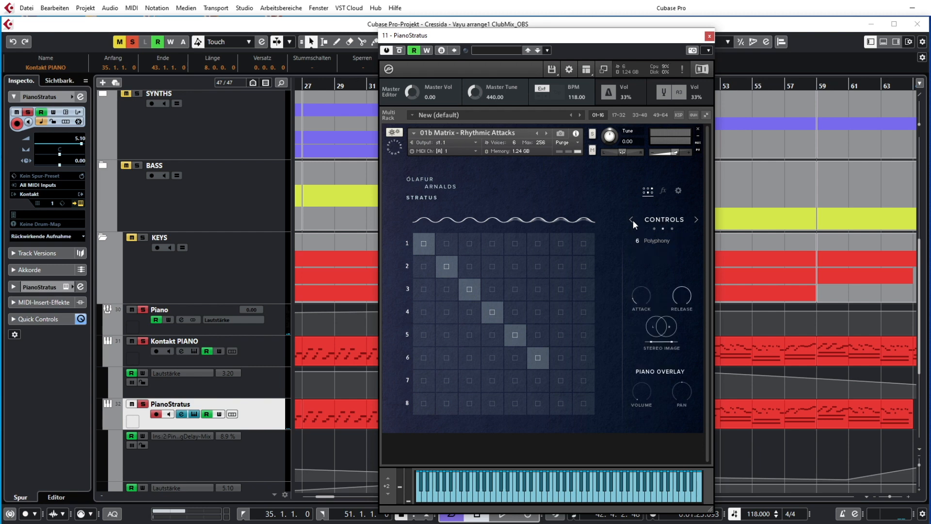
left_click(632, 220)
left_click(709, 36)
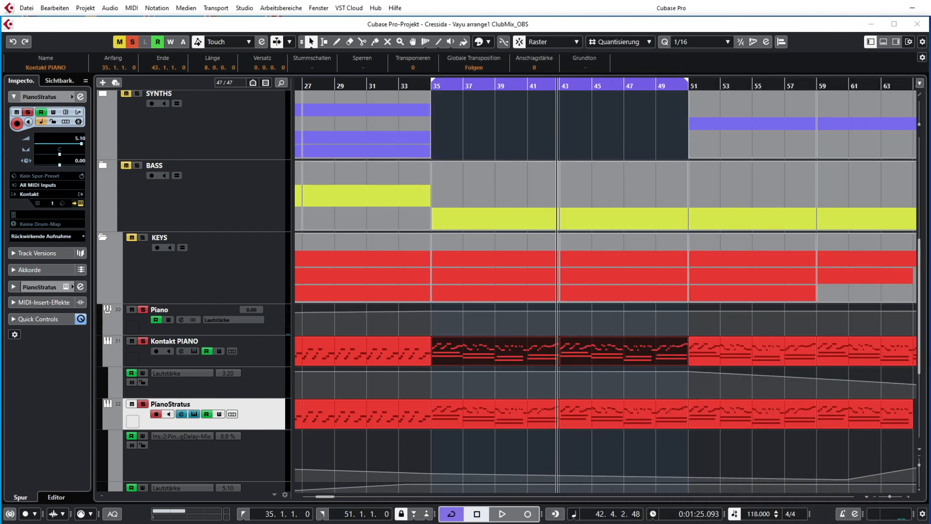
- Select the PianoStratus parts from bar 35 to 51, play the loop from bar 35 and stop playback
left_click_drag(509, 386, 600, 417)
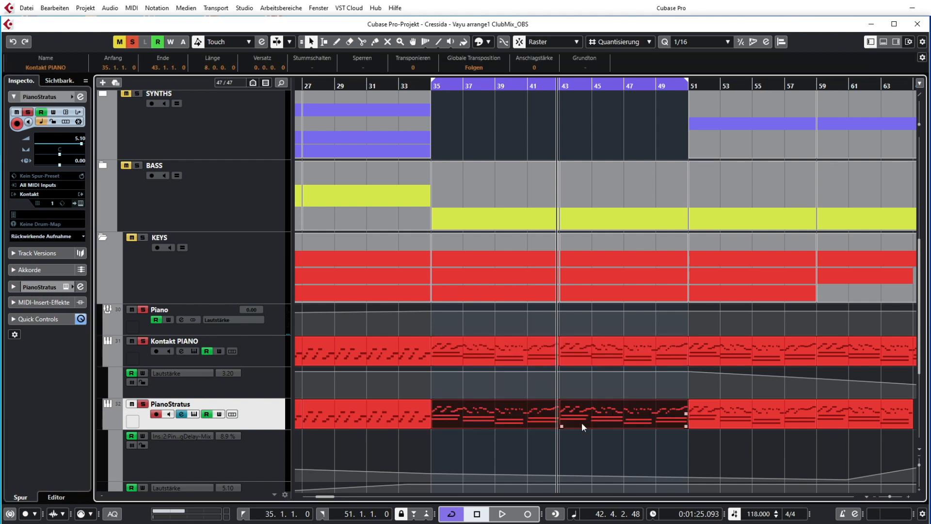
left_click(919, 490)
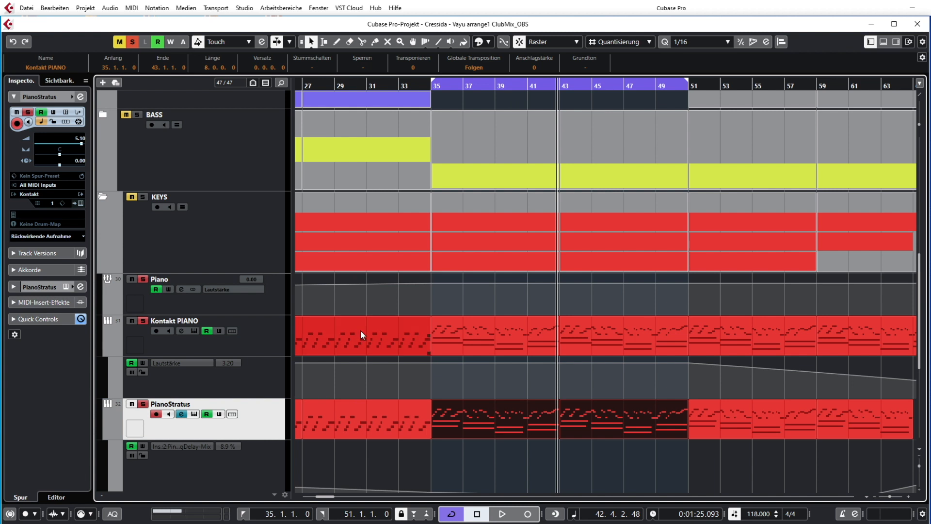
scroll(344, 343, "down", 2)
key("KP_1")
key("space")
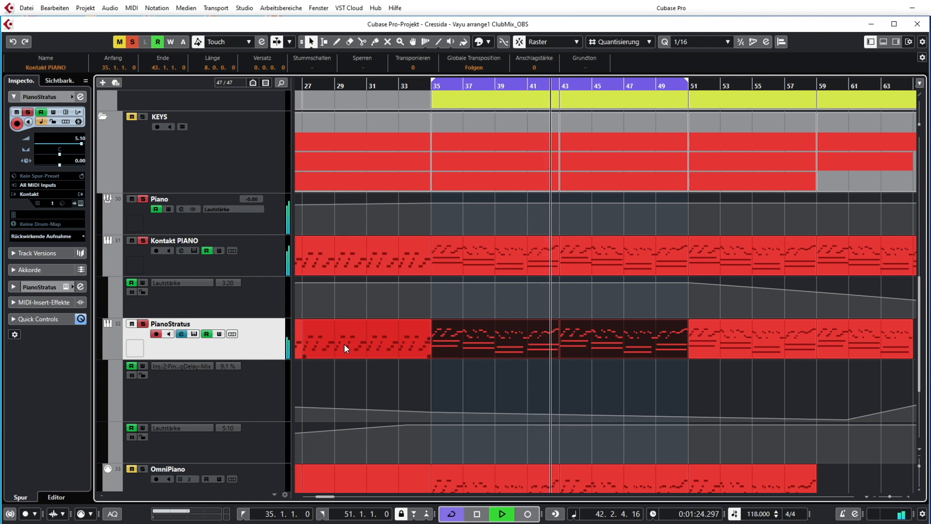
key("space")
- Solo and select the OmniPiano track and return the playhead to bar 35
left_click(457, 321)
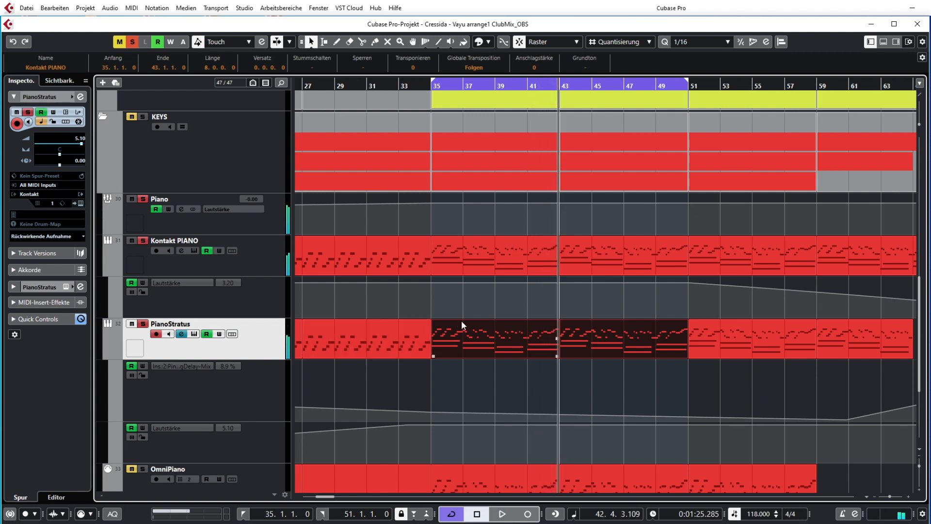
scroll(485, 319, "down", 2)
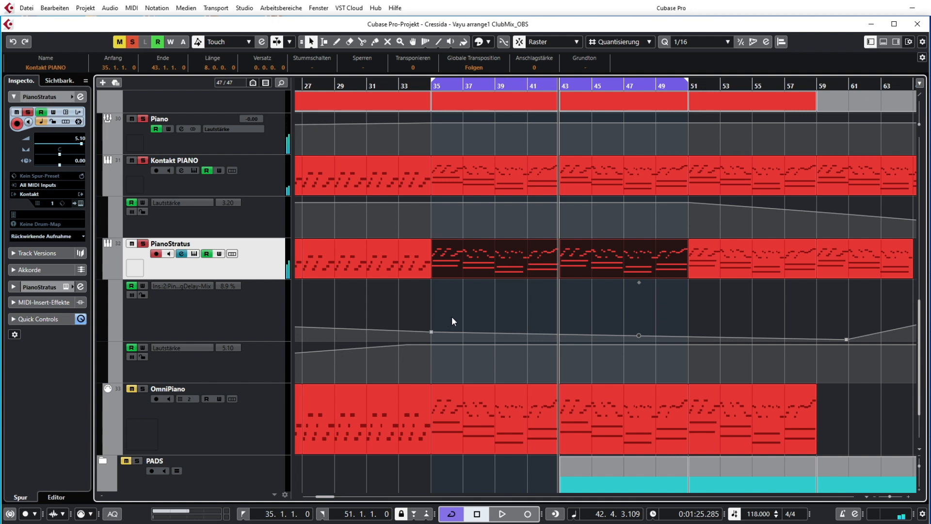
left_click(135, 388)
left_click(205, 420)
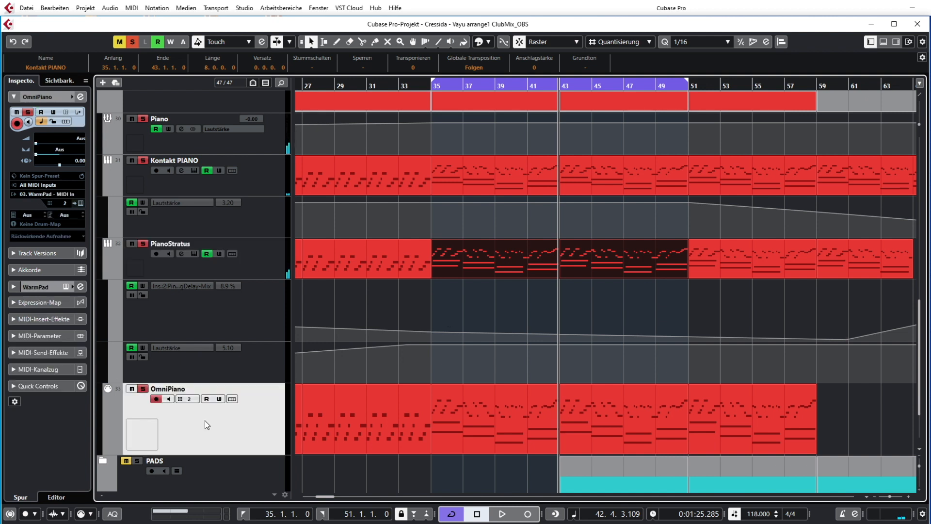
key("space")
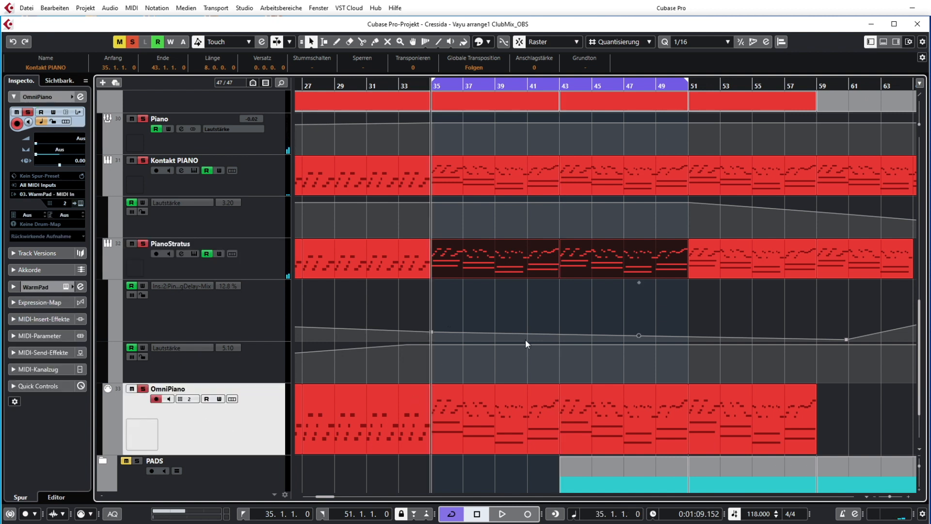
- Open the Omnisphere instrument of the OmniPiano track, examine parts 3 and 2 and put the window away
left_click(80, 203)
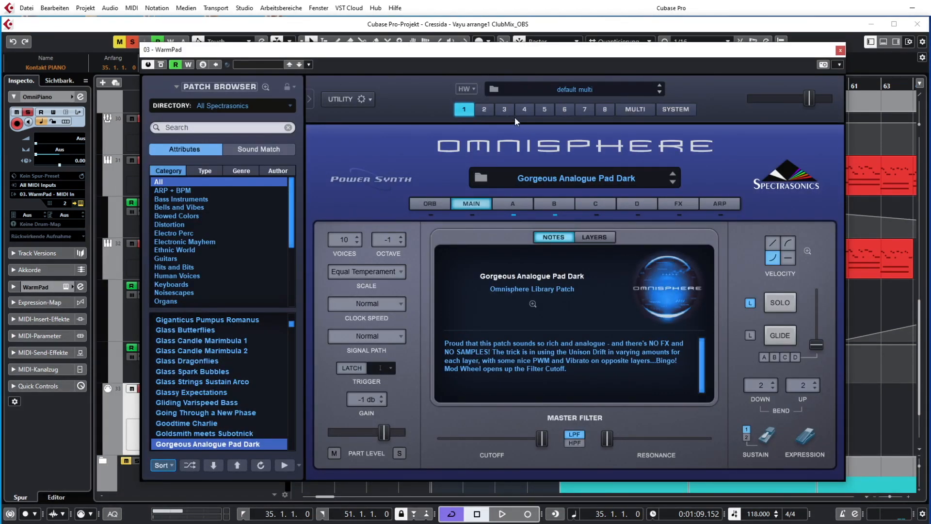
left_click(500, 111)
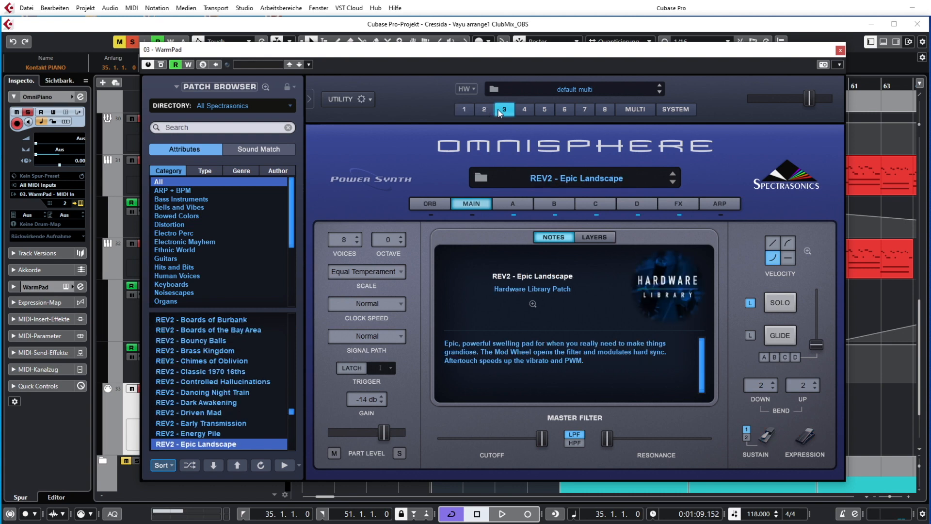
left_click(485, 110)
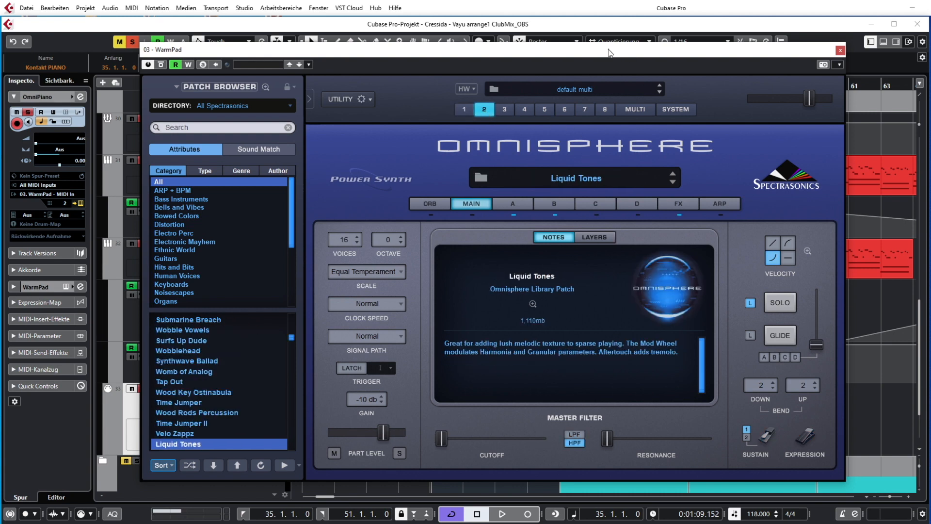
left_click_drag(605, 52, 930, 82)
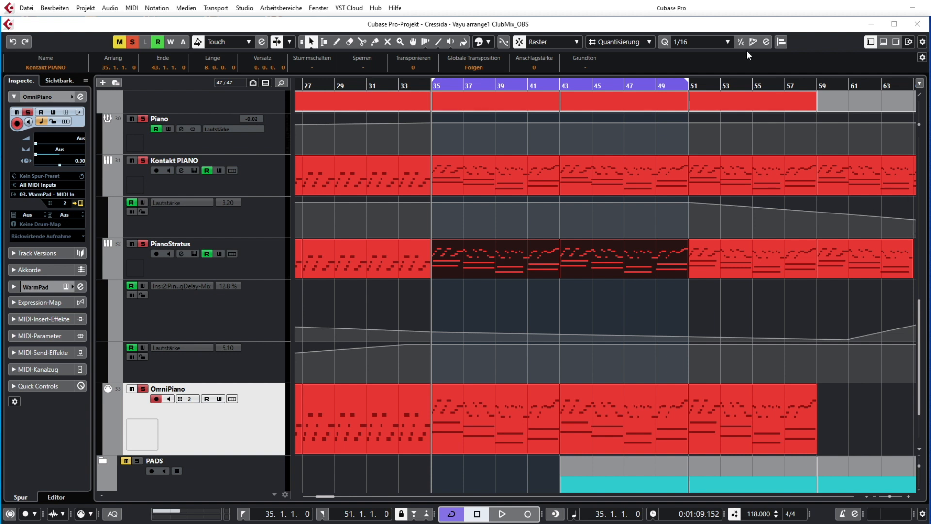
- Remove the solo from the Piano, Kontakt PIANO and PianoStratus tracks, keeping only OmniPiano soloed
left_click(135, 119)
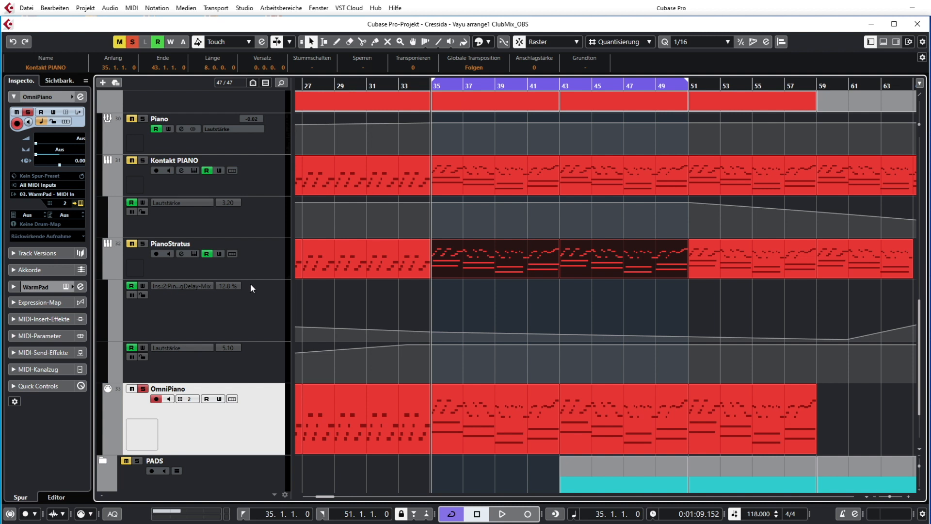
- Play the loop from bar 35, adding the PianoStratus and Kontakt PIANO tracks to the soloed OmniPiano, and stop playback
key("space")
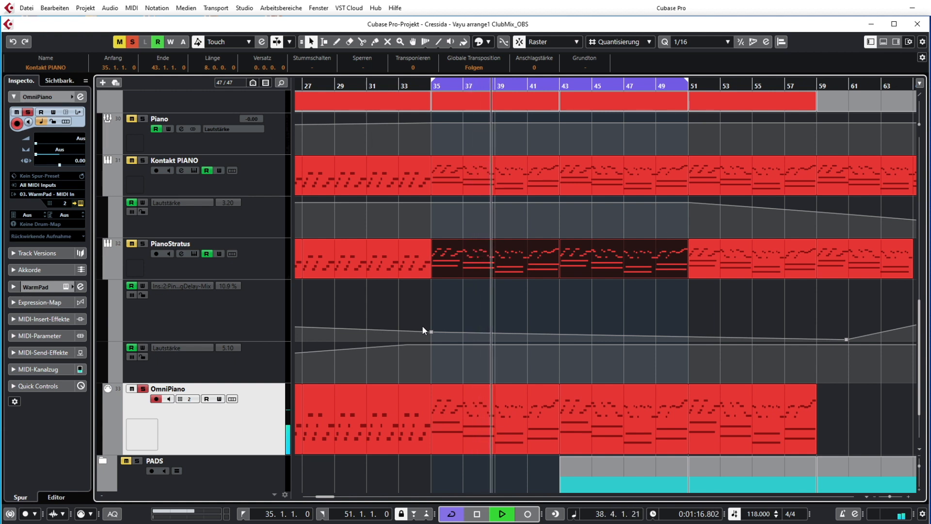
left_click(131, 244)
left_click(132, 160)
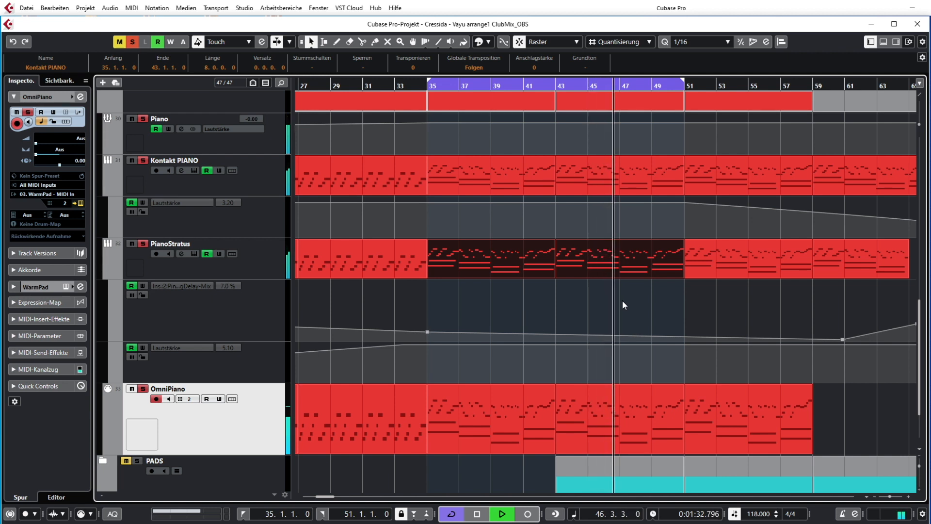
scroll(623, 301, "down", 1)
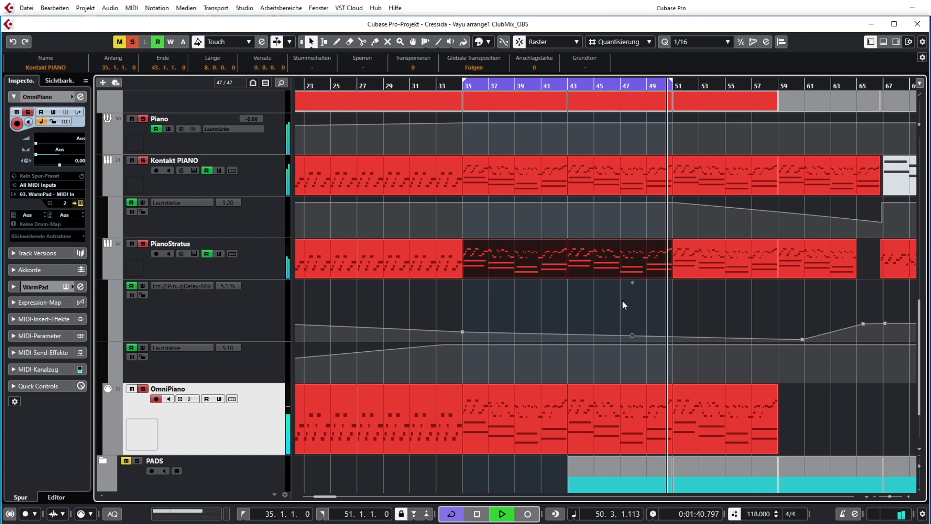
key("space")
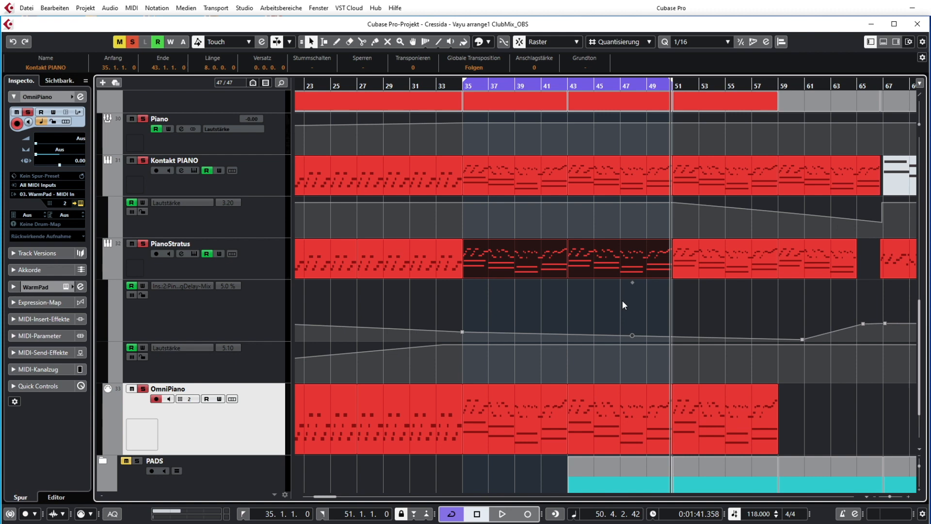
- Slightly reduce the track heights, select the SYNTHS folder and expand it to show its tracks
scroll(597, 310, "down", 3)
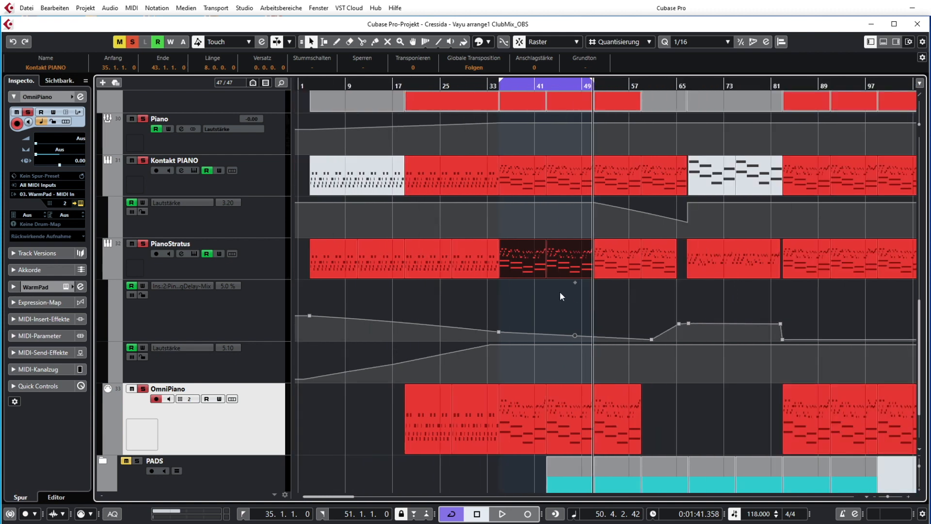
scroll(523, 243, "up", 10)
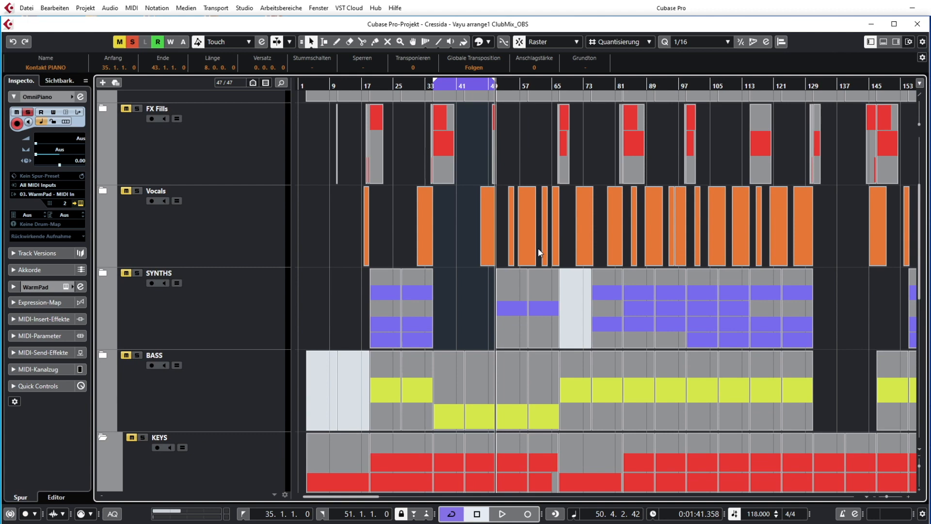
scroll(450, 254, "up", 1)
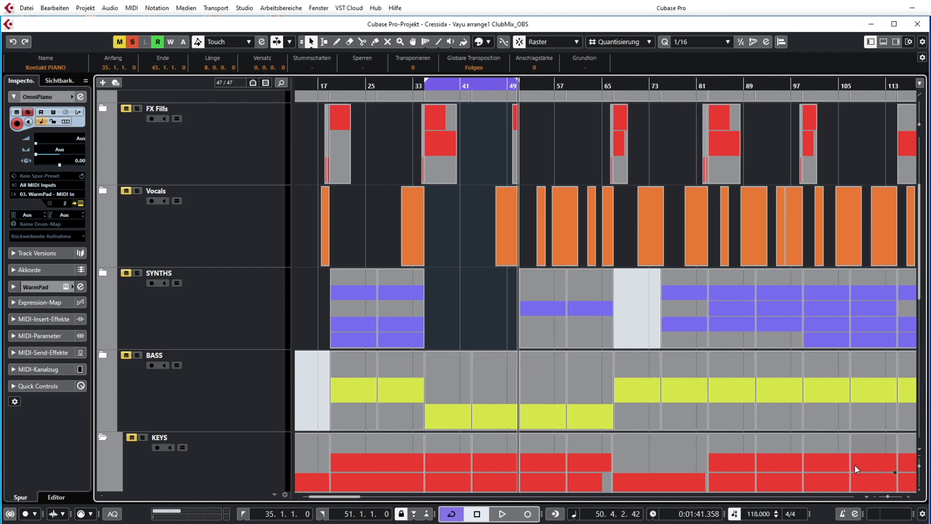
left_click(921, 465)
left_click_drag(921, 461, 921, 464)
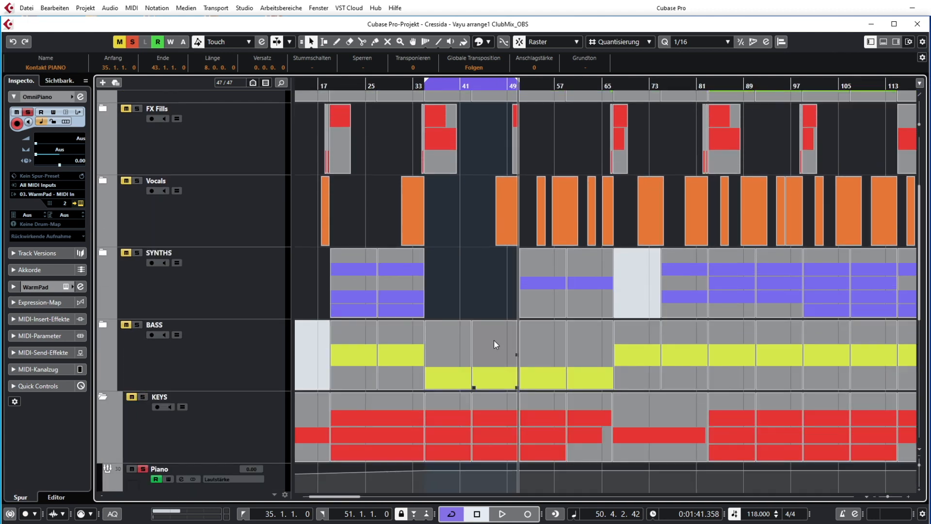
left_click(186, 295)
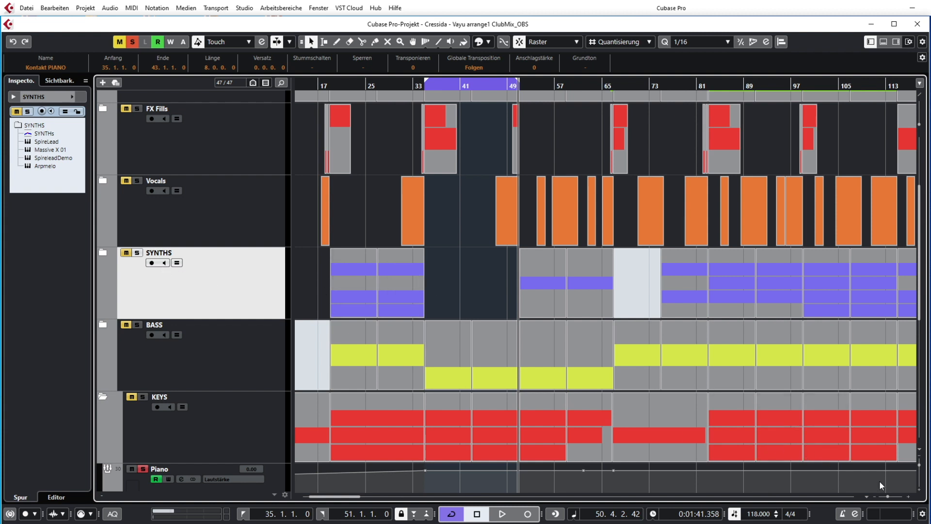
left_click(103, 253)
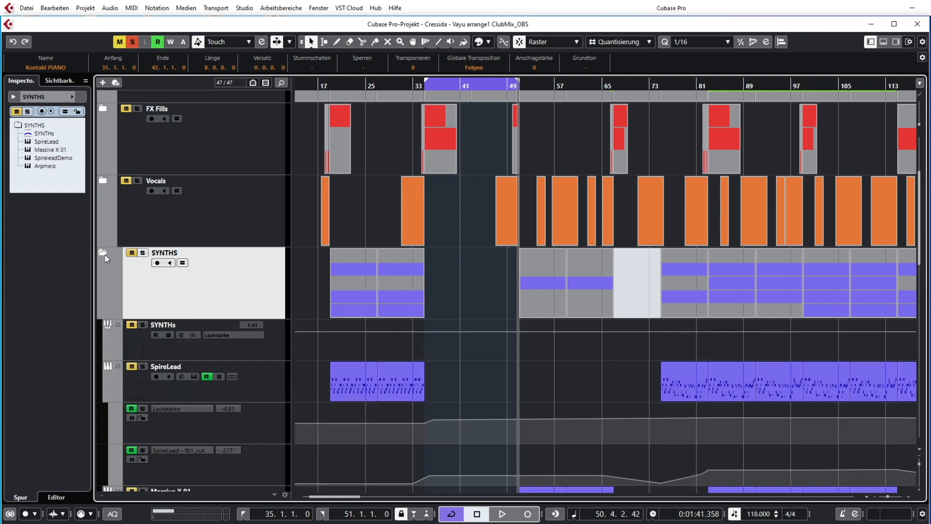
key("g")
key("g")
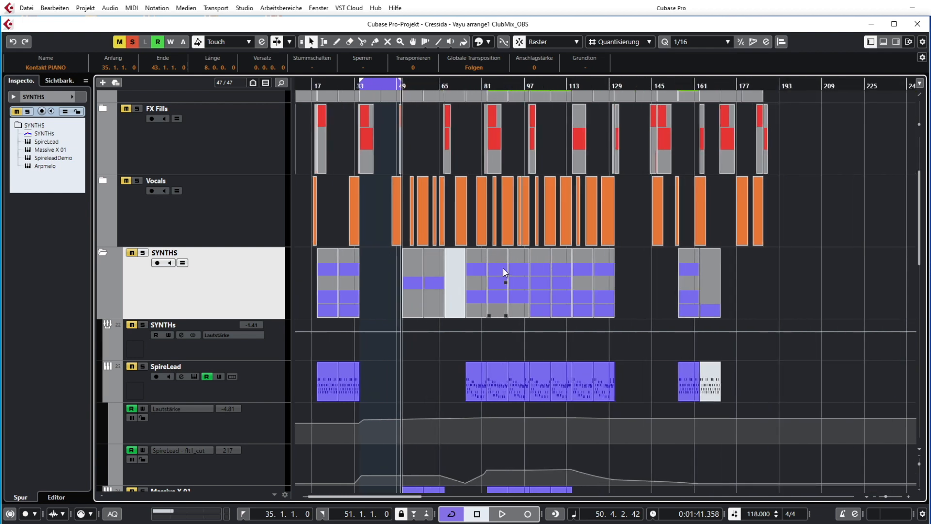
- Select the SpireLead track in the SYNTHS folder and solo it
scroll(502, 269, "down", 5)
scroll(485, 278, "up", 2)
scroll(397, 328, "up", 2)
scroll(397, 327, "down", 2)
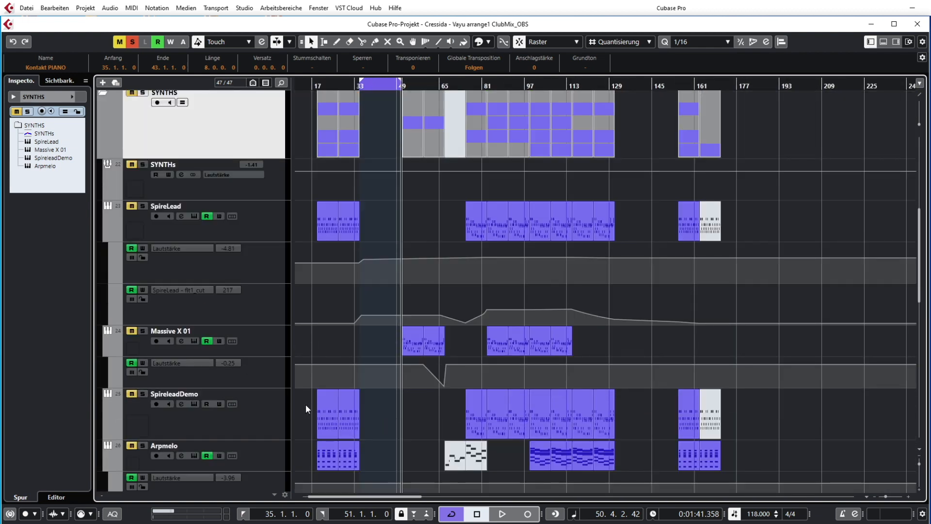
left_click(276, 418)
left_click(268, 228)
key("s")
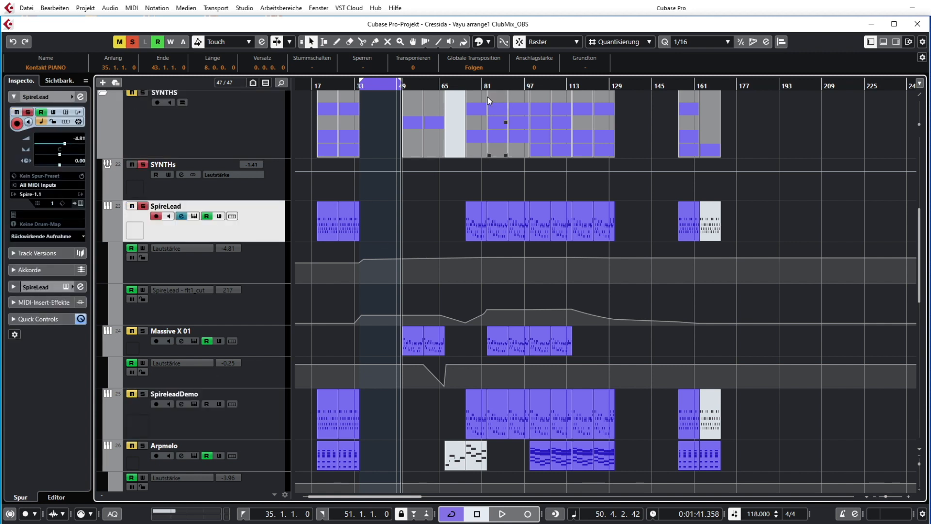
- Play SpireLead from around bar 81, compare it with the unsoloed synths, restore its solo and stop playback
left_click(484, 86)
key("space")
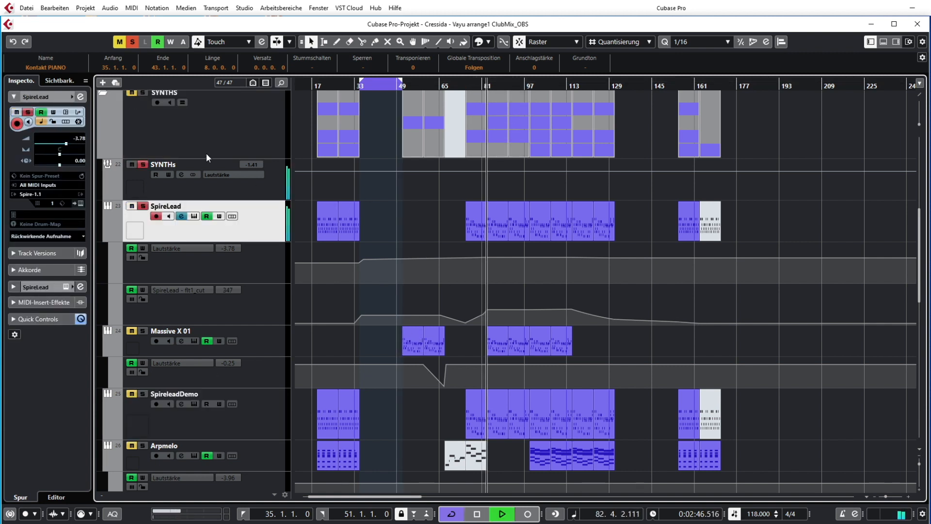
scroll(467, 219, "up", 2, "ctrl")
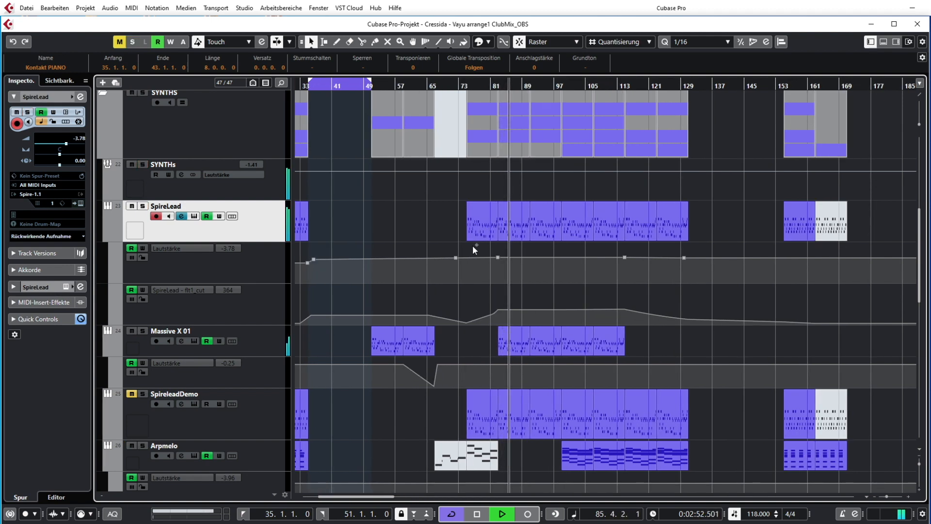
key("s")
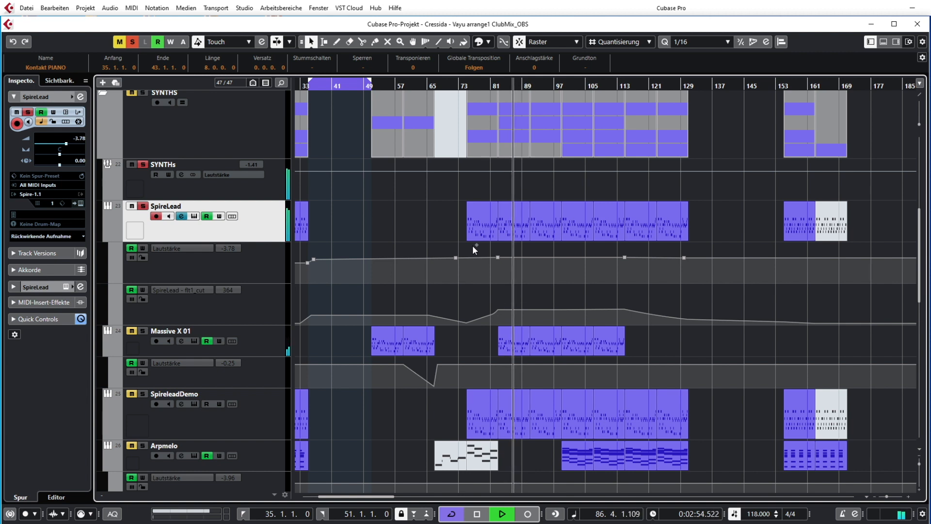
key("g")
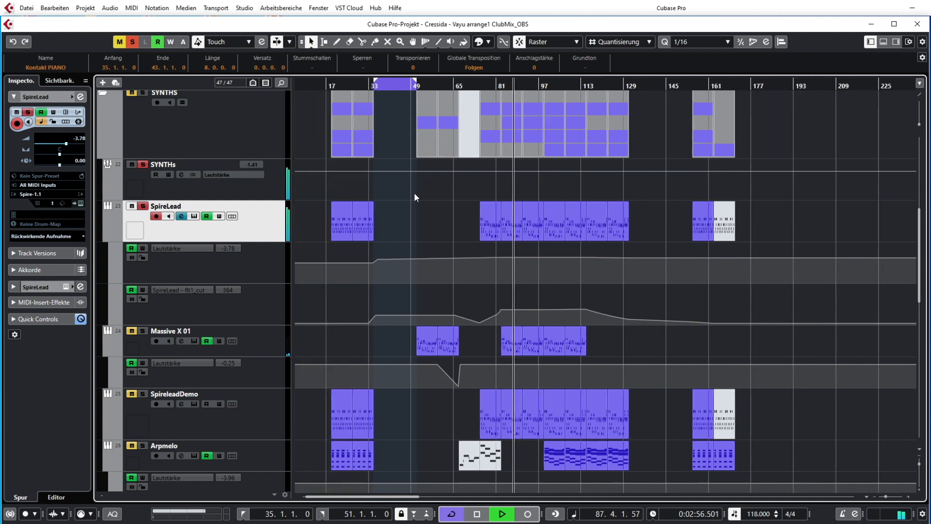
key("space")
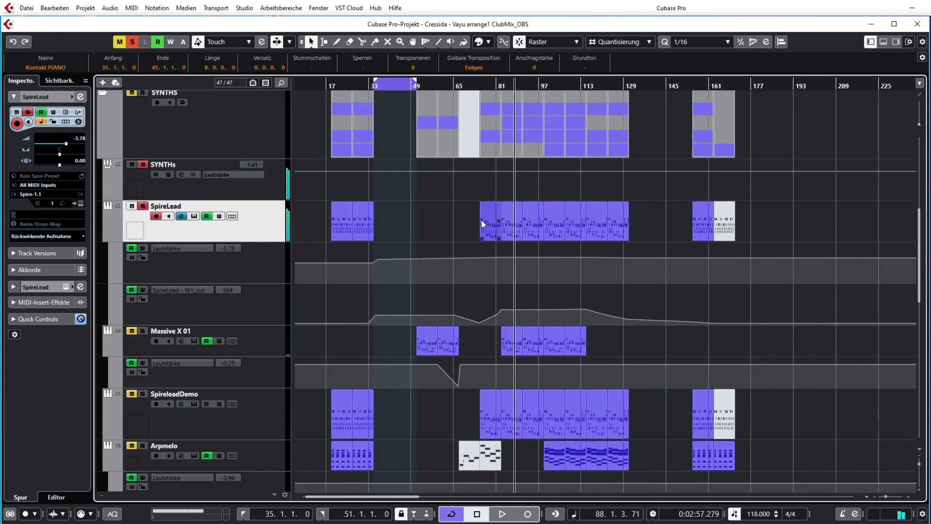
- Play SpireLead from bar 19, briefly remove its solo to hear the other synths and solo it again
left_click(334, 89)
key("h")
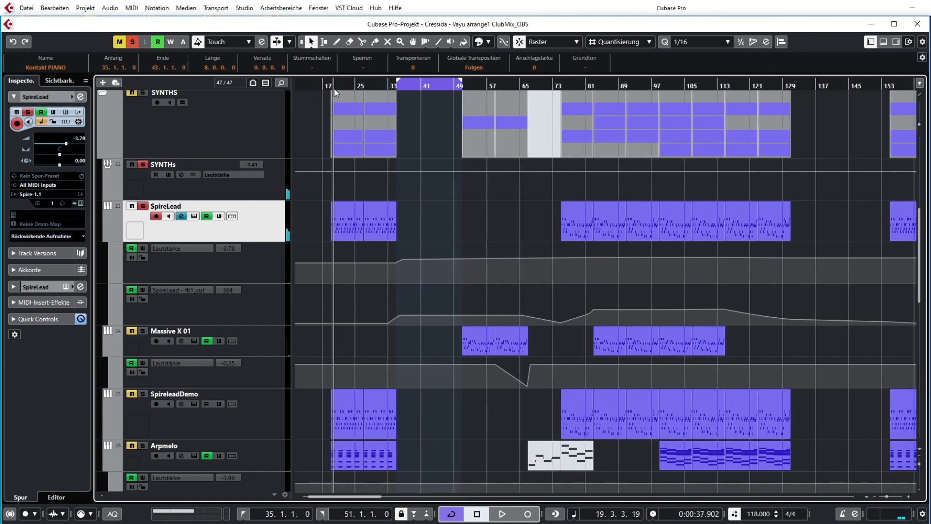
key("g")
key("space")
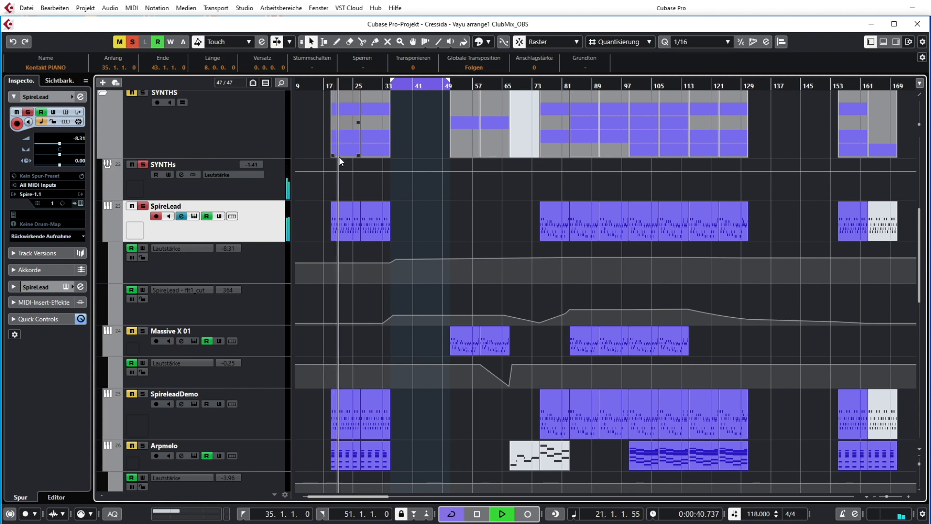
scroll(327, 208, "up", 2)
key("s")
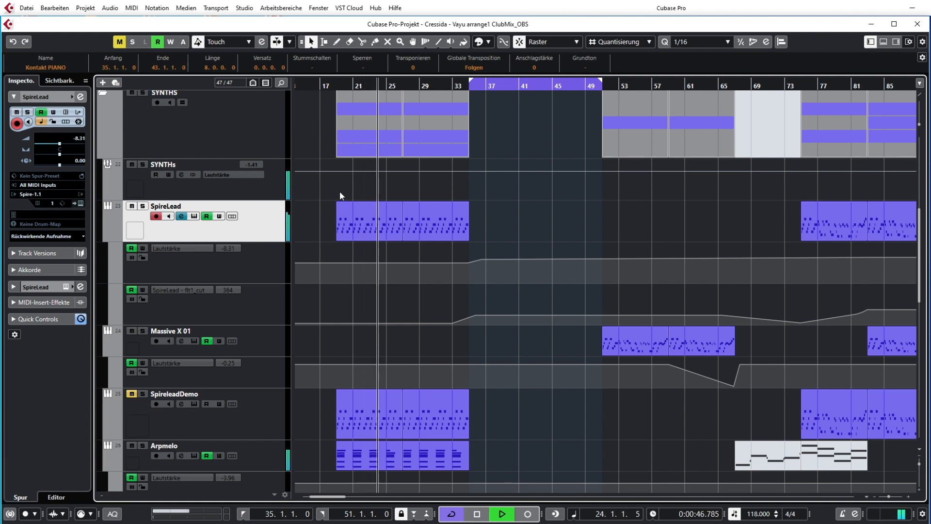
key("s")
- Compare the piano tracks in KEYS with SpireLead during playback, move the playhead to bar 85 and stop playback
scroll(422, 283, "down", 5)
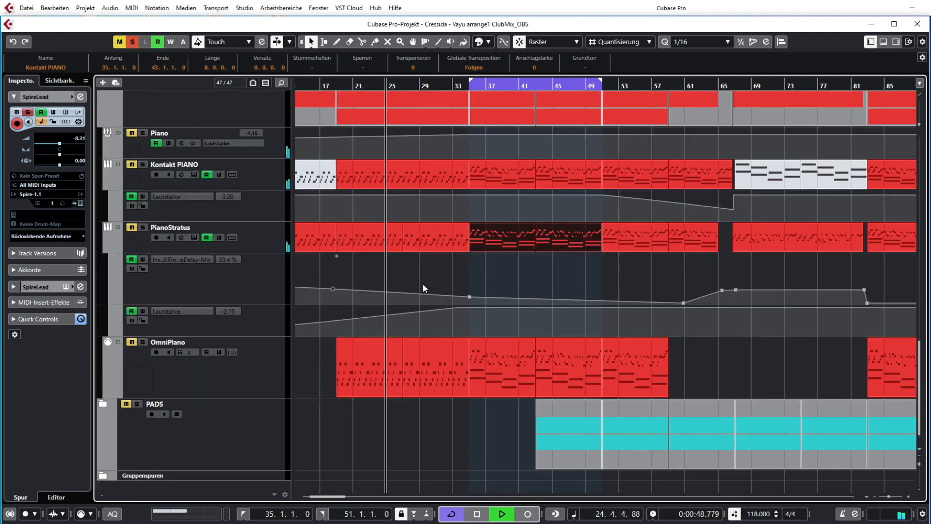
scroll(395, 264, "up", 2)
scroll(395, 320, "up", 6)
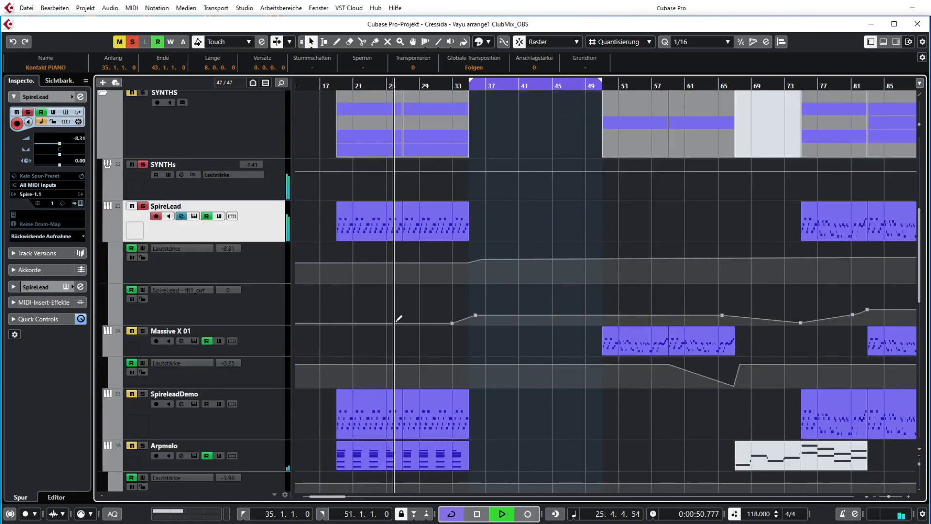
scroll(398, 318, "up", 2)
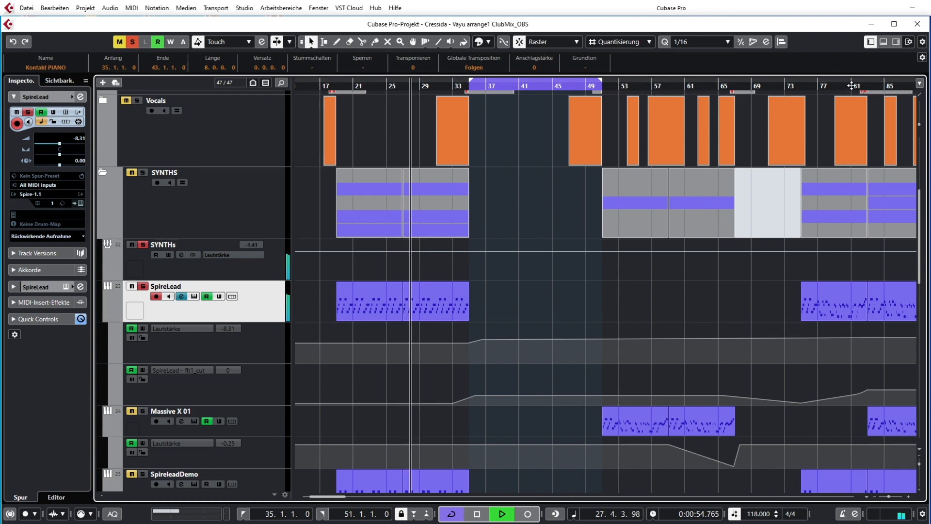
left_click(886, 86)
key("space")
- Solo and select the Massive X 01 track alongside SpireLead and place the playhead at bar 83
scroll(427, 284, "down", 3)
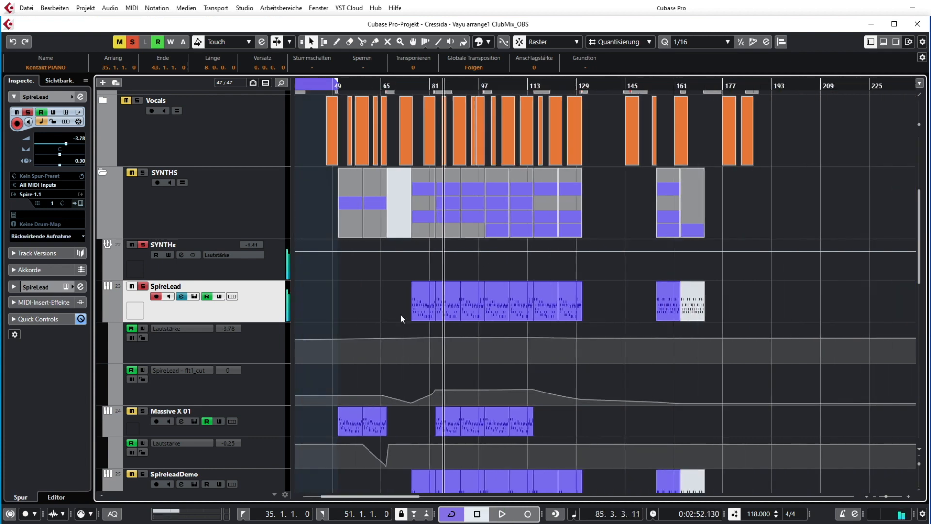
scroll(370, 308, "up", 3)
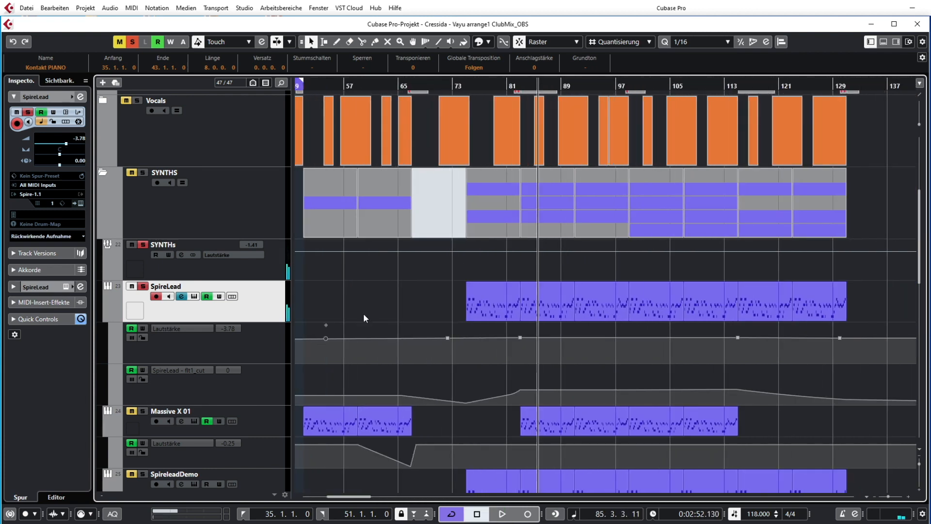
left_click(143, 411)
left_click(261, 421)
scroll(403, 321, "down", 1)
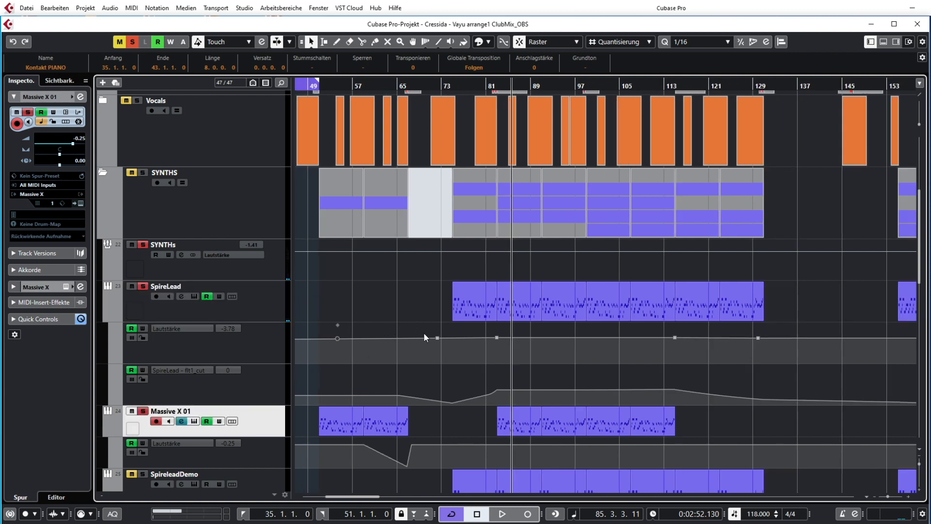
scroll(492, 384, "up", 2)
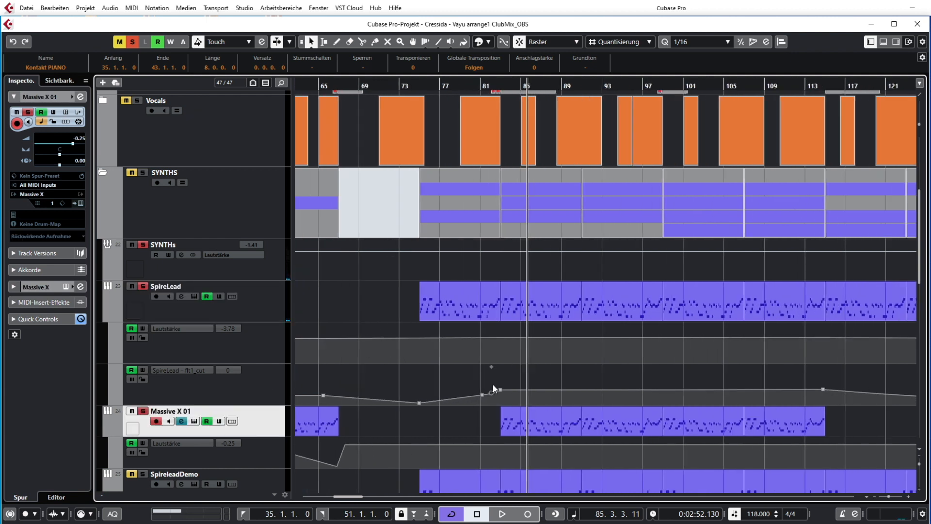
left_click(499, 88)
scroll(500, 88, "up", 2)
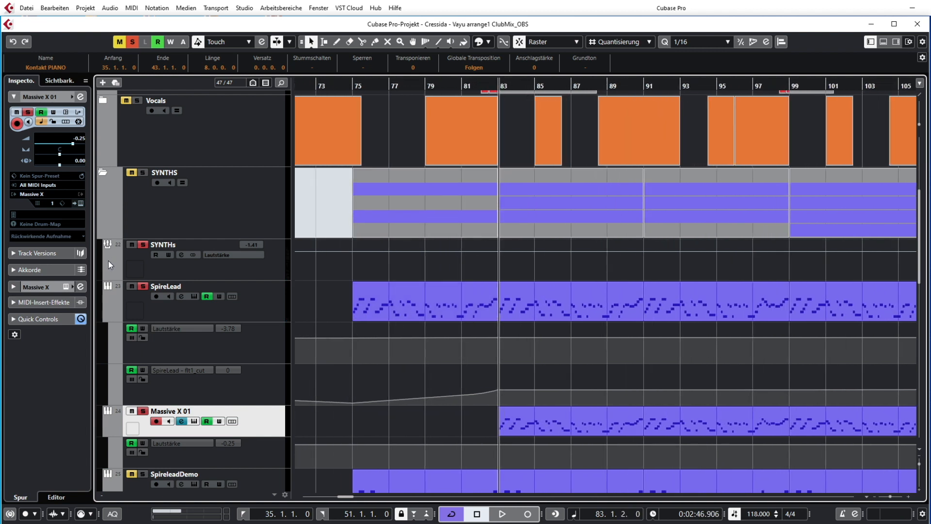
- Play Massive X 01 from bar 83 with SpireLead silenced, bring SpireLead back in and stop playback
left_click(133, 286)
key("space")
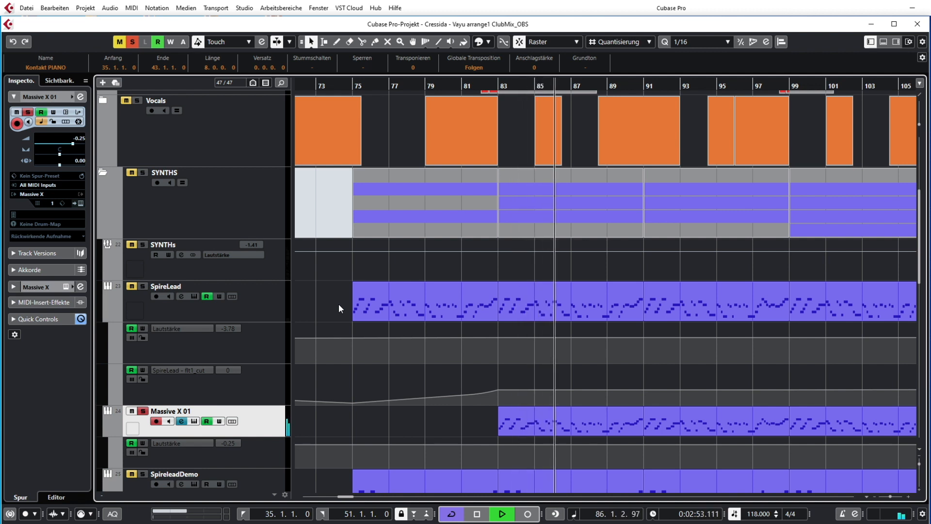
left_click(131, 287)
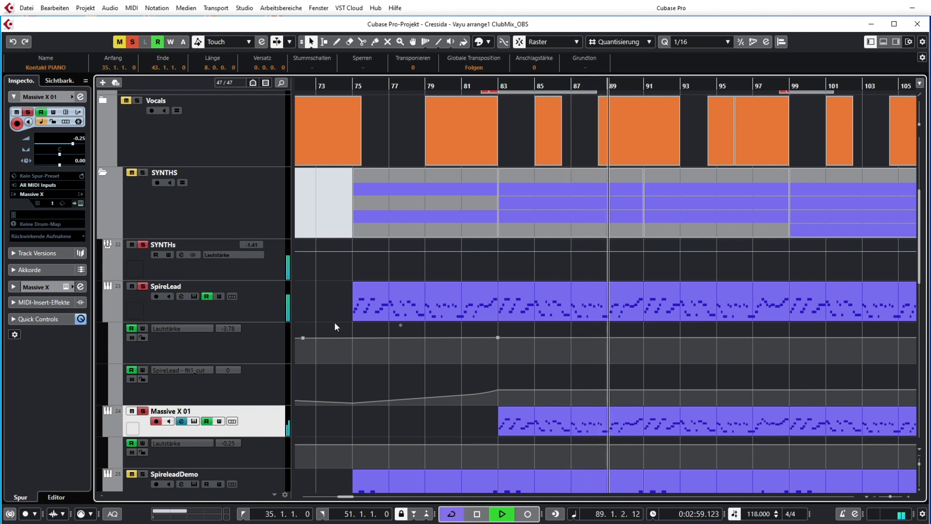
key("g")
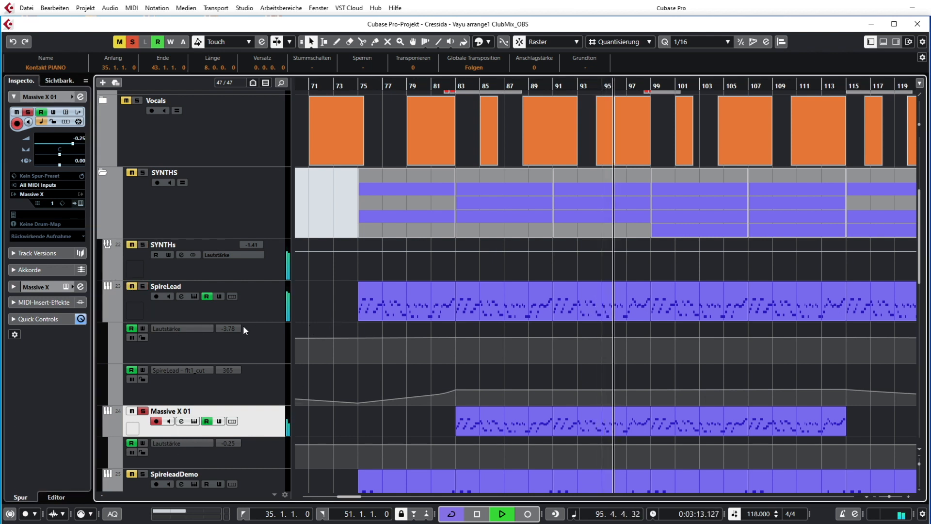
key("space")
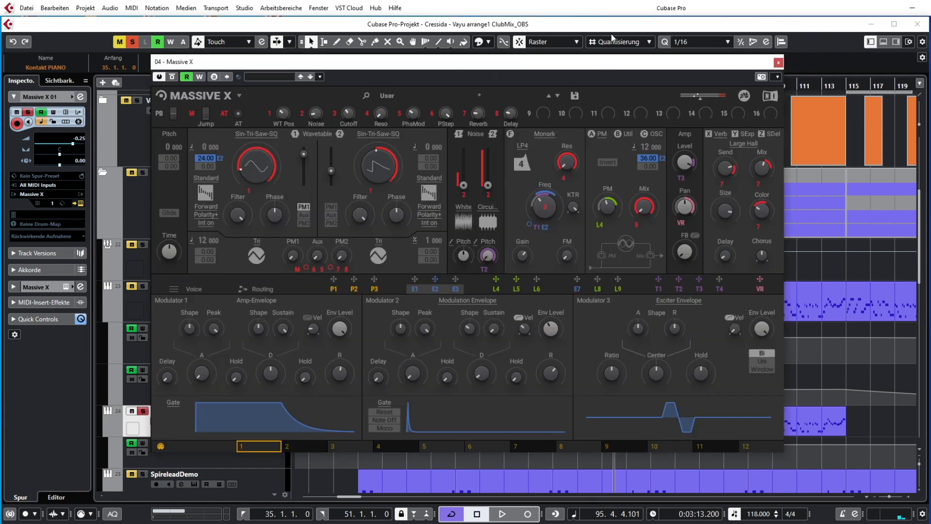
- Examine the Massive X routing page and the noise type list of its first noise source, then close the instrument
left_click_drag(583, 68, 656, 70)
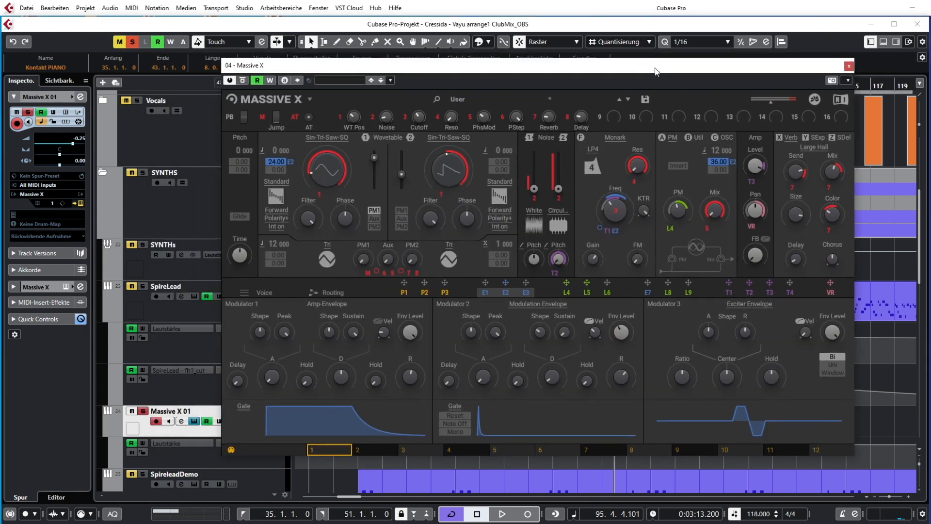
left_click(333, 292)
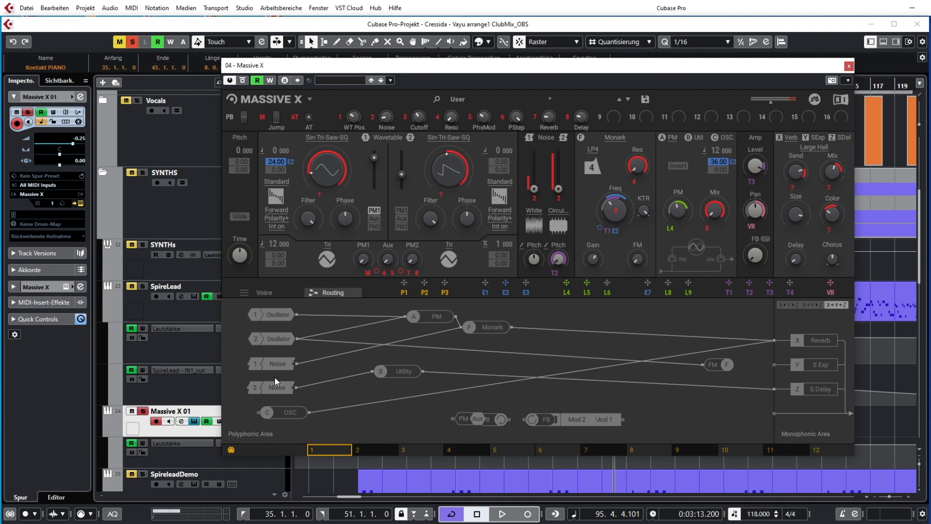
left_click(534, 211)
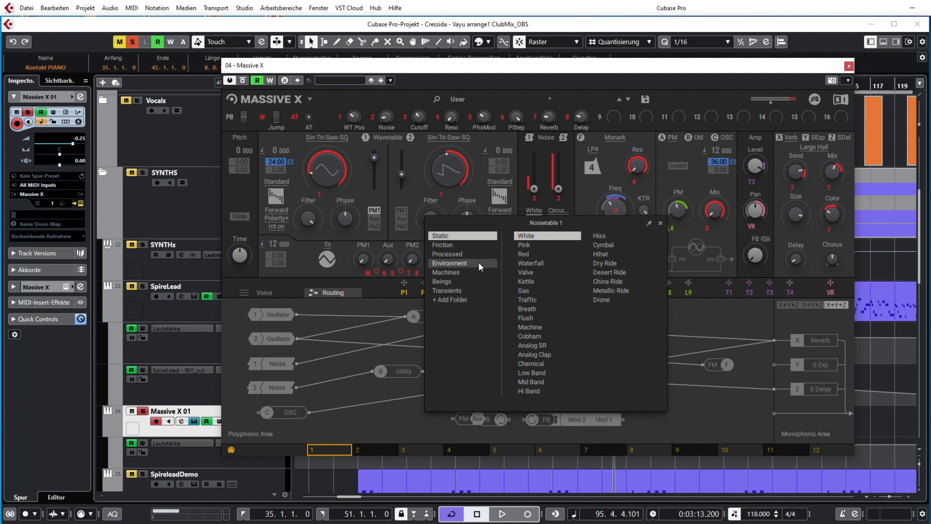
left_click(712, 298)
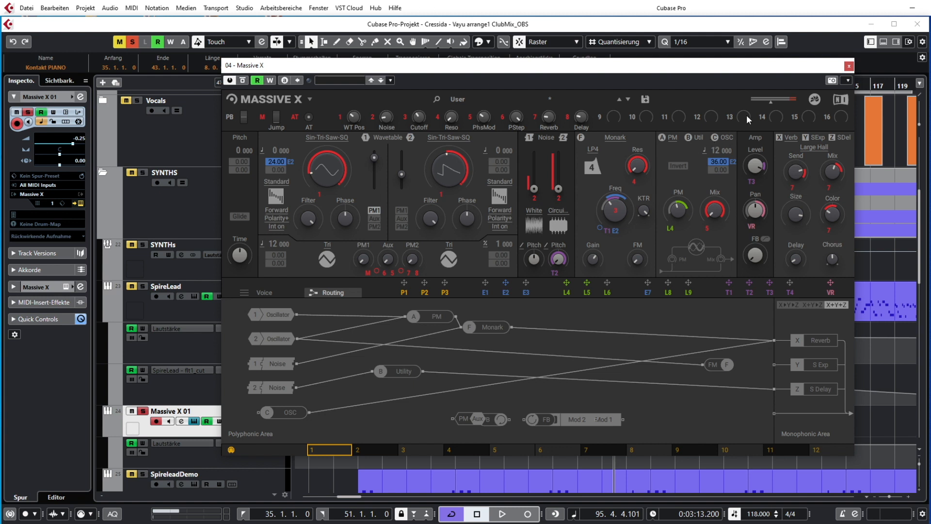
left_click(848, 66)
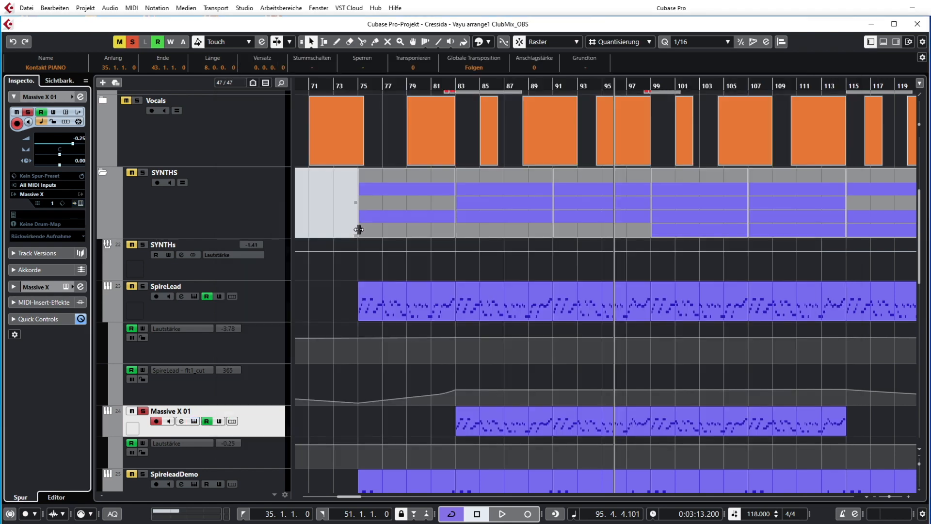
- Solo the SpireLead track alongside Massive X 01 in the SYNTHS folder
scroll(443, 356, "down", 3)
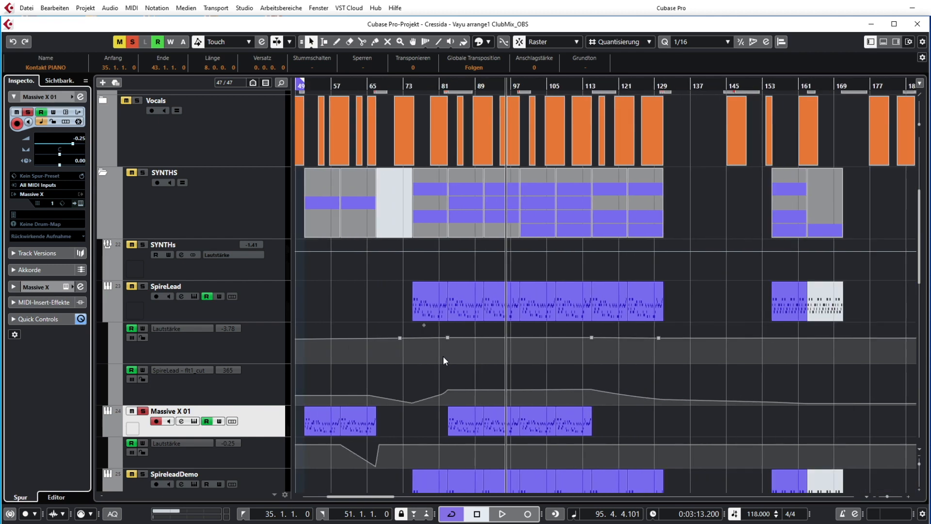
scroll(570, 365, "up", 3)
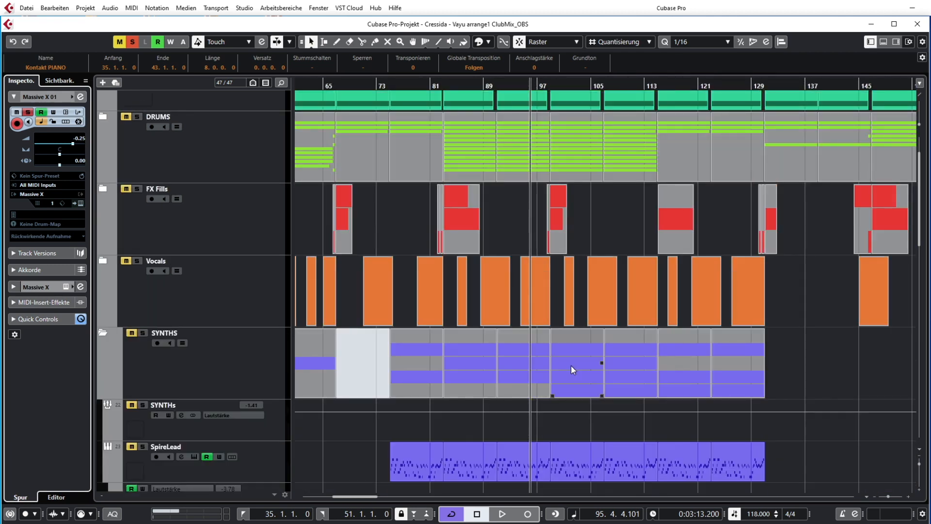
scroll(571, 364, "down", 3)
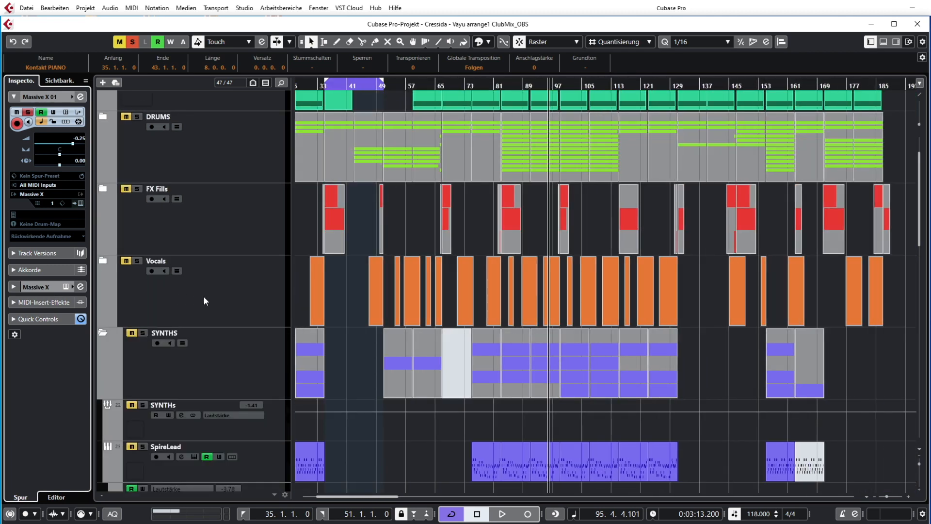
scroll(383, 270, "up", 2)
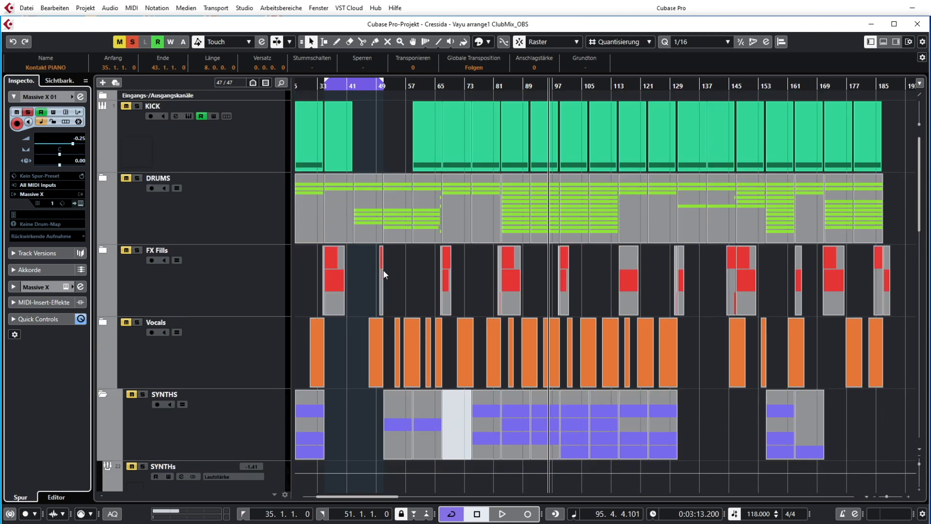
scroll(383, 270, "down", 5)
scroll(357, 254, "up", 2)
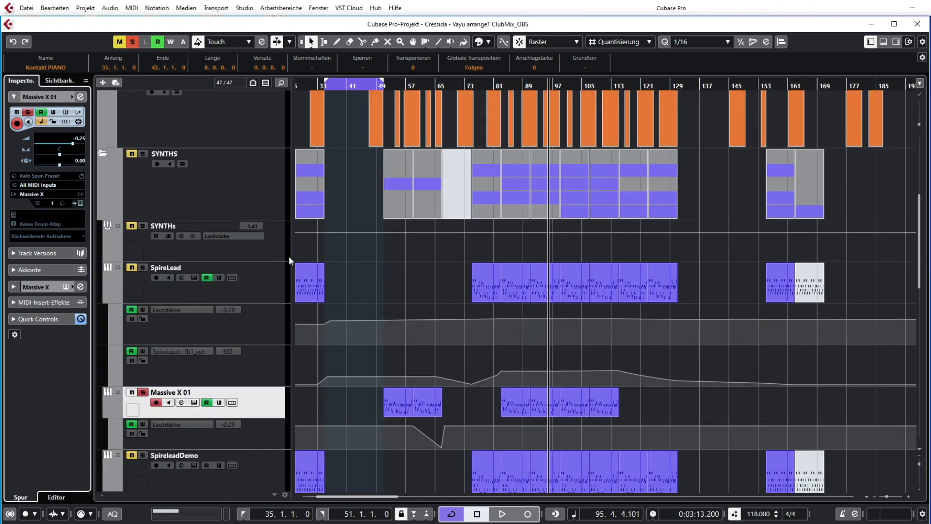
left_click(142, 286)
scroll(300, 351, "down", 2)
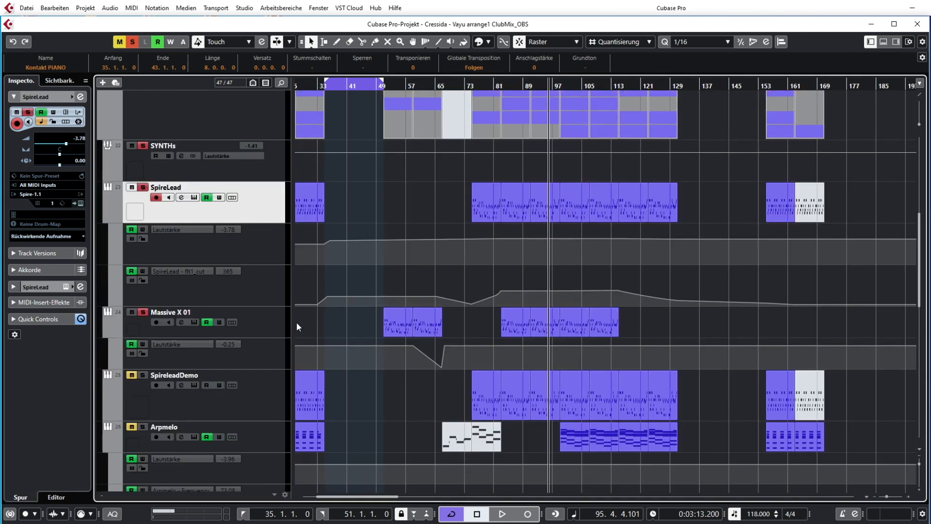
- Mute SpireLead in favour of the SpireleadDemo track and open SpireleadDemo's Spire instrument
left_click(132, 375)
left_click(154, 410)
left_click(132, 188)
left_click(80, 204)
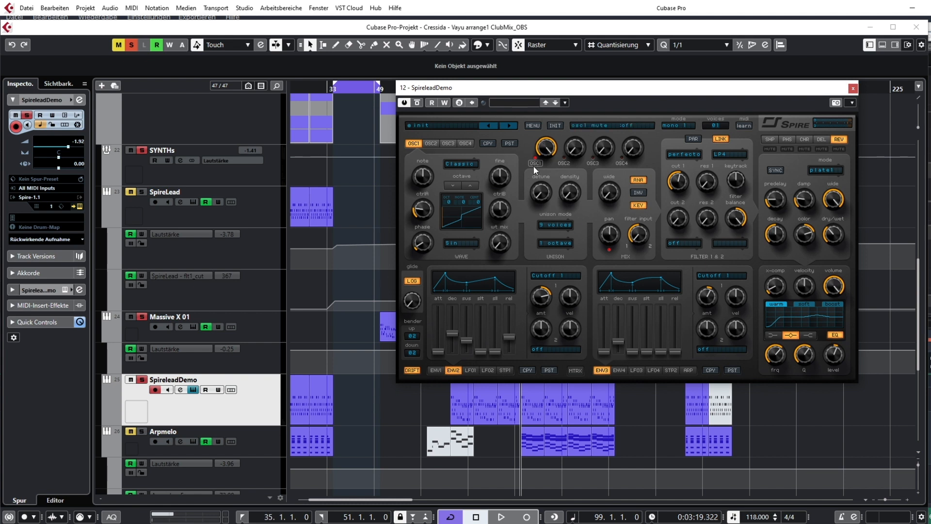
- Initialize the Spire preset and raise oscillator 1's volume to full
left_click_drag(612, 95, 625, 107)
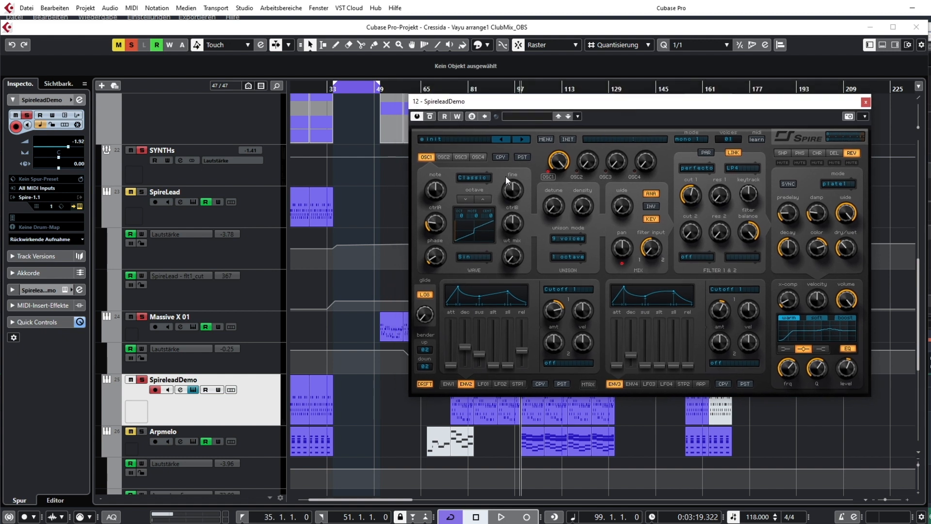
left_click(563, 140)
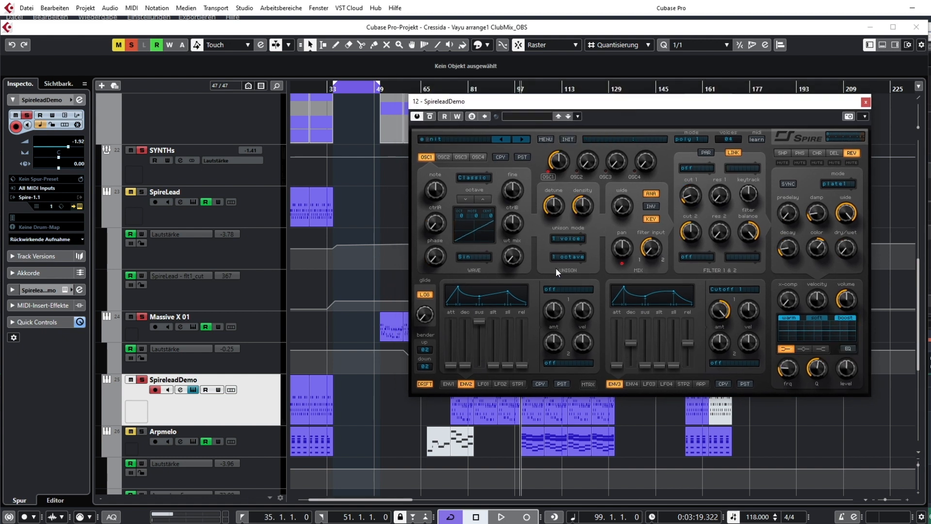
mouse_move(562, 169)
left_click_drag(559, 166, 557, 59)
- Try the Sin and Sitar waves on oscillator 1 by raising the WT mix to full and bringing it back to zero
mouse_move(514, 227)
left_click(469, 258)
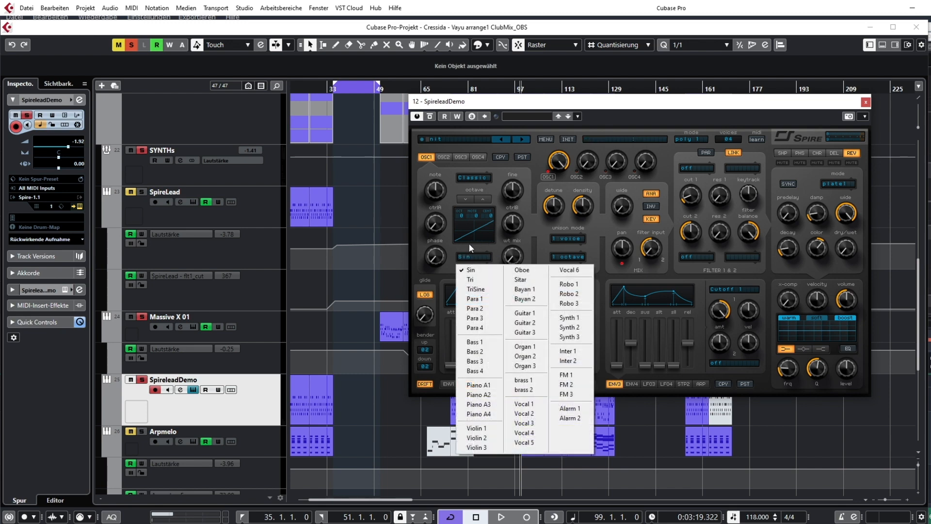
left_click(477, 246)
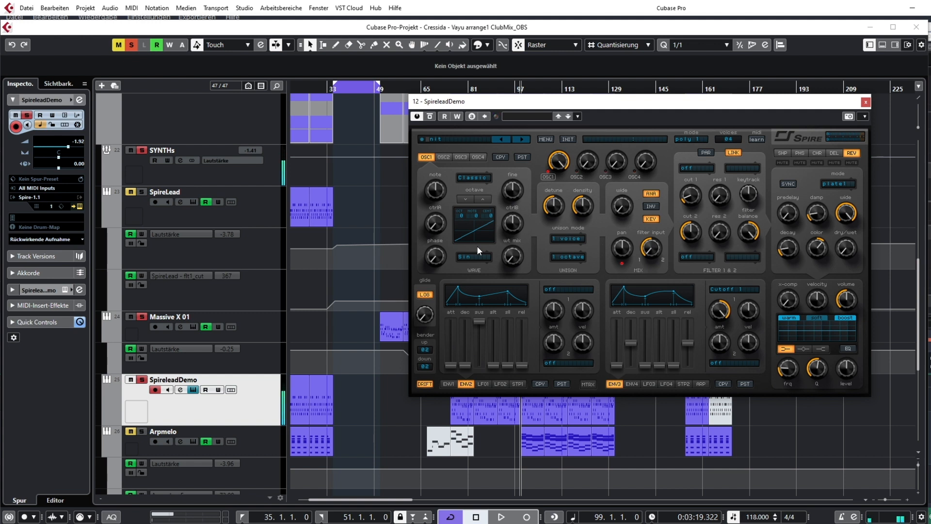
mouse_move(517, 259)
left_click_drag(517, 259, 518, 77)
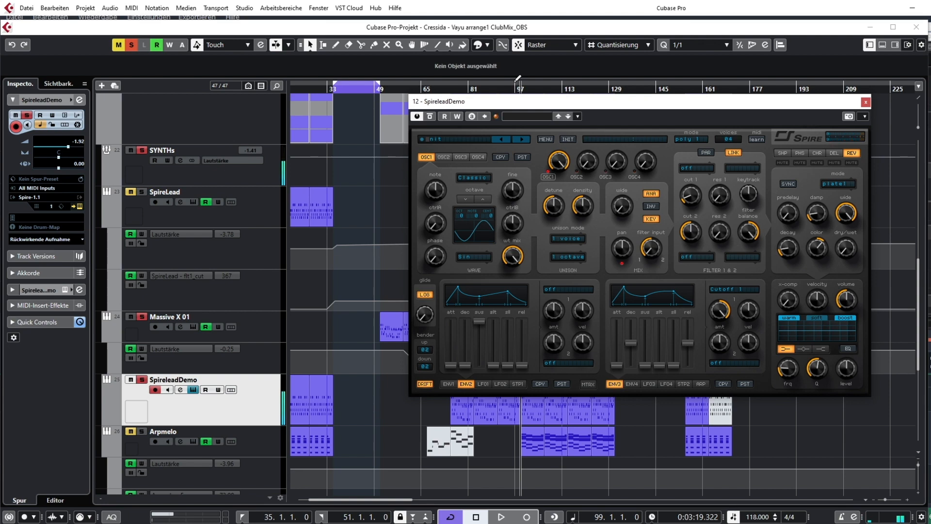
left_click(478, 254)
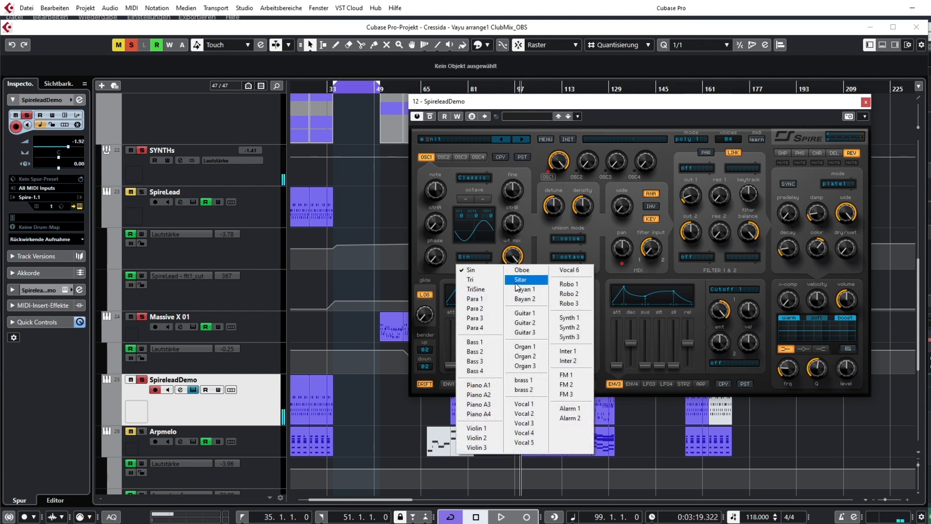
left_click(515, 283)
left_click_drag(505, 259, 511, 492)
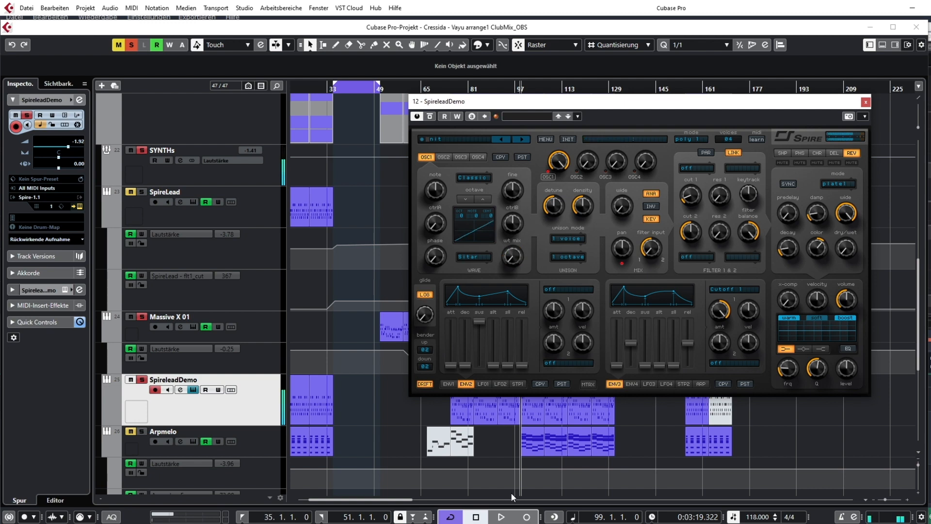
- Set oscillator 1's wave to Sin and shape the Classic waveform with its ctrlA and phase controls
left_click(468, 254)
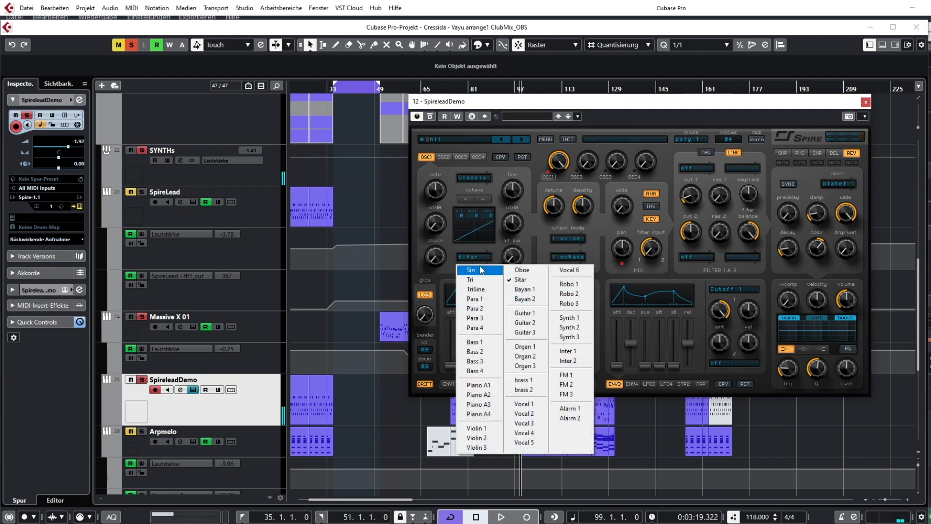
left_click(474, 270)
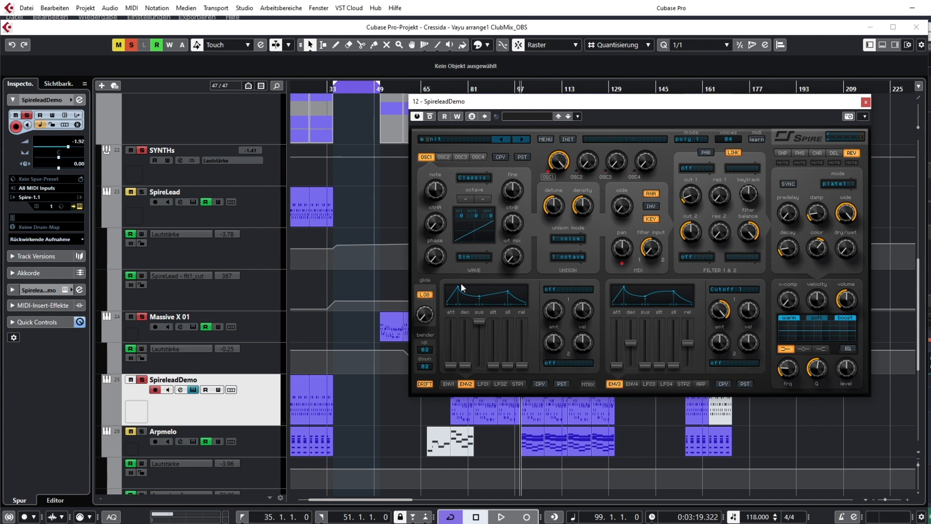
left_click_drag(443, 227, 416, 182)
left_click_drag(443, 257, 437, 247)
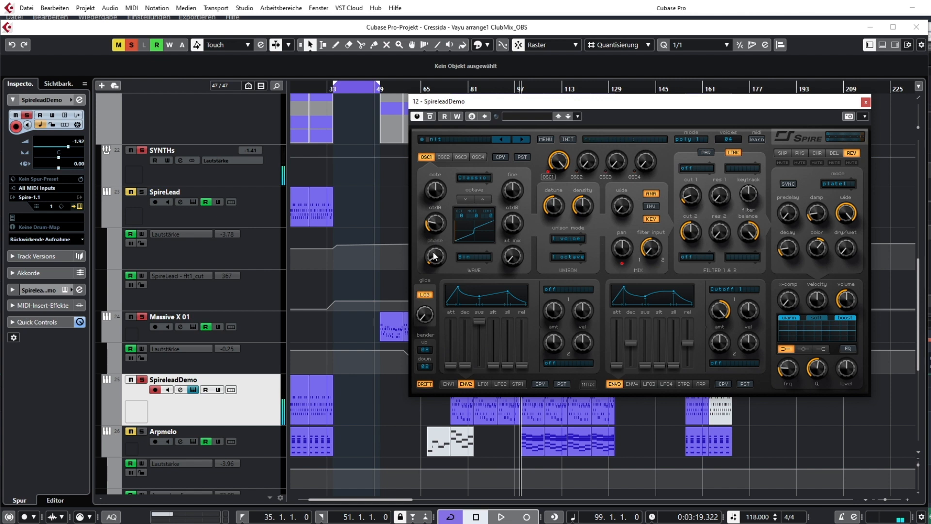
- Set the synth's play mode to mono 1 with 01 voice
left_click(688, 140)
left_click(694, 148)
left_click(724, 139)
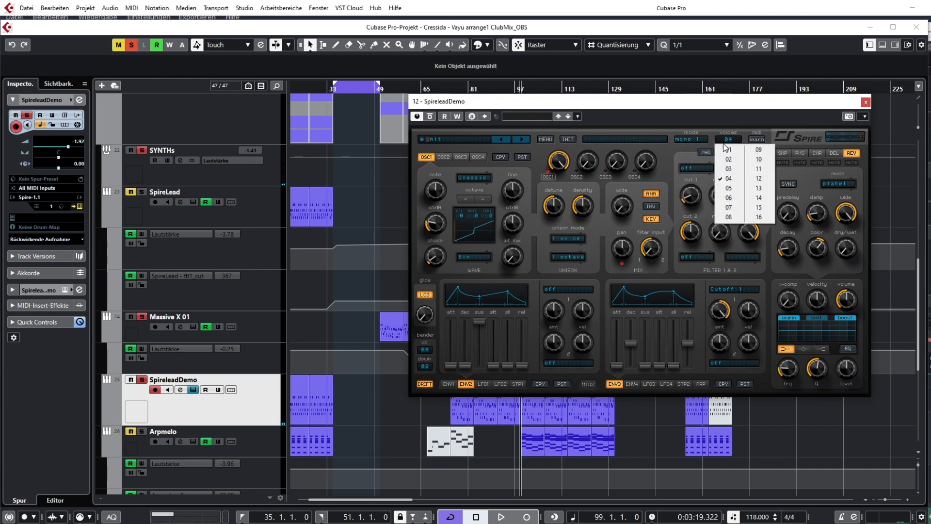
left_click(726, 149)
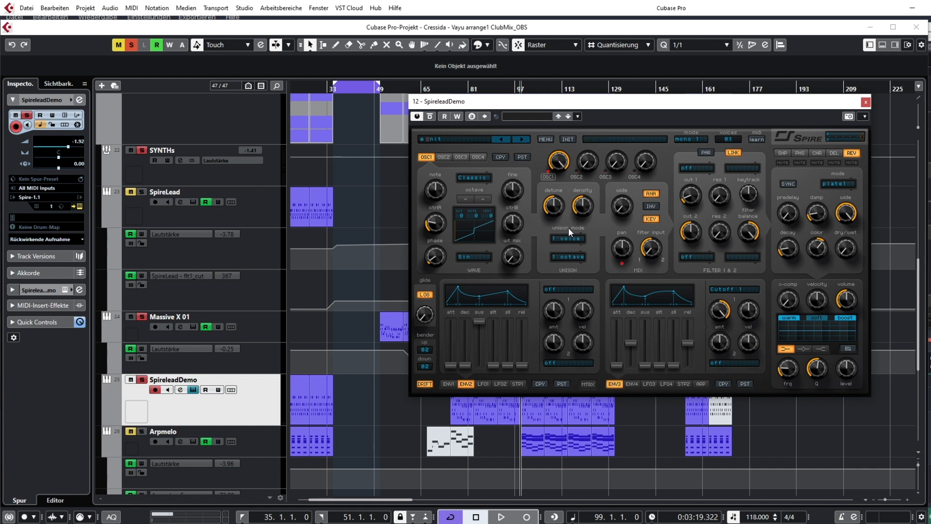
- Set oscillator 1's unison mode to 9 voices and reduce its detune
left_click(575, 239)
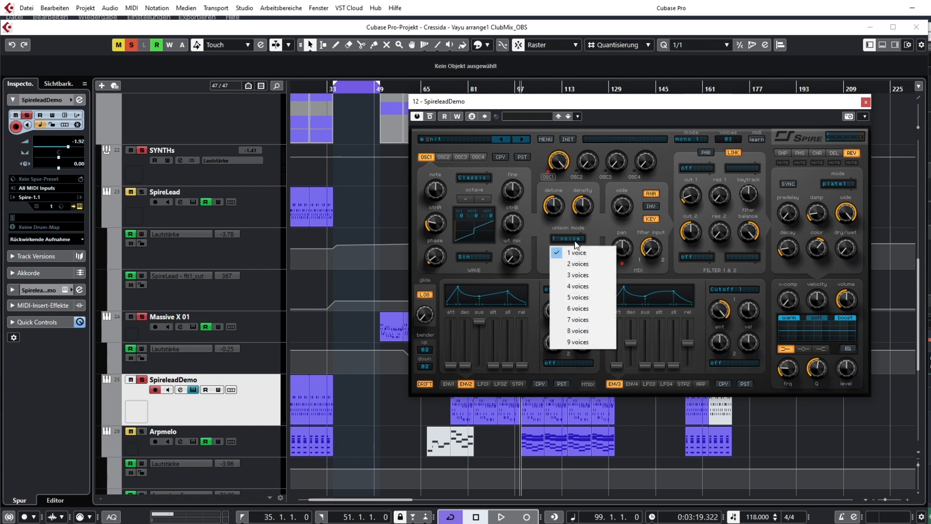
left_click(578, 342)
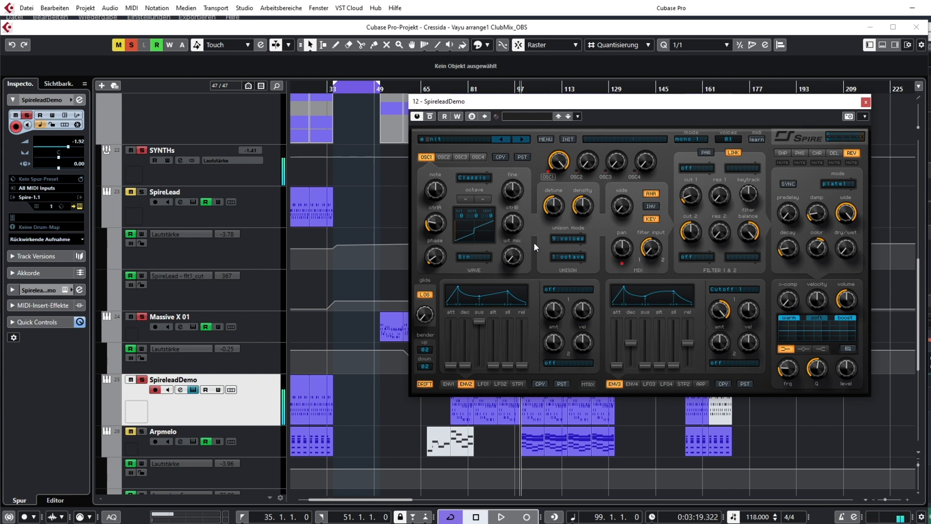
mouse_move(556, 212)
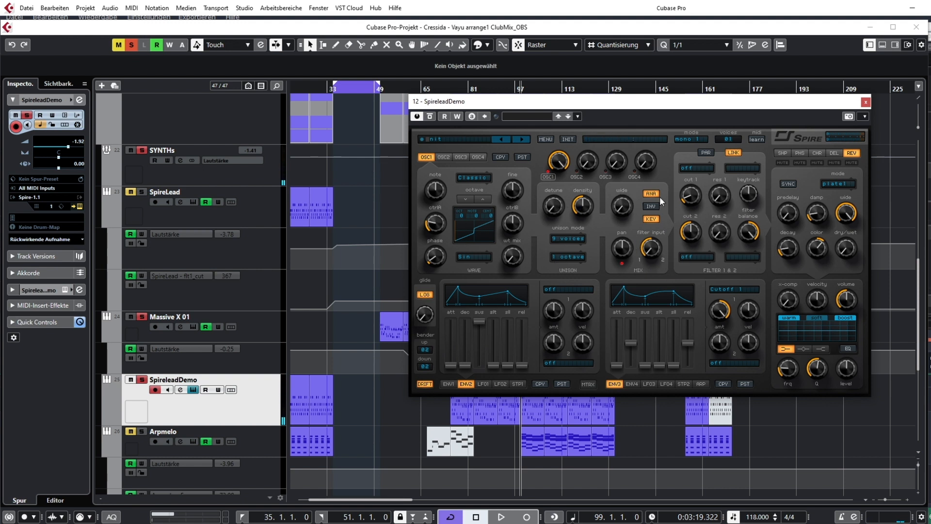
- Set filter 1 to the perfecto model with the LP4 type
left_click(694, 168)
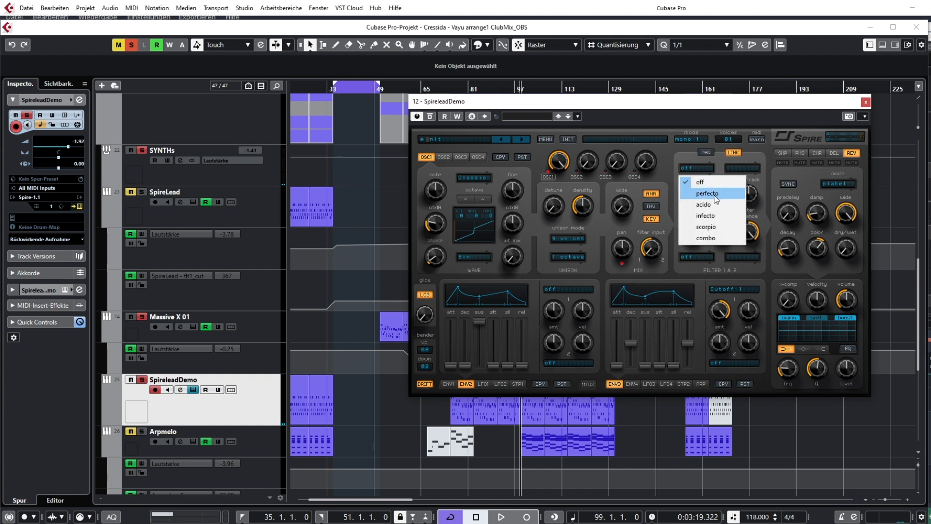
left_click(714, 194)
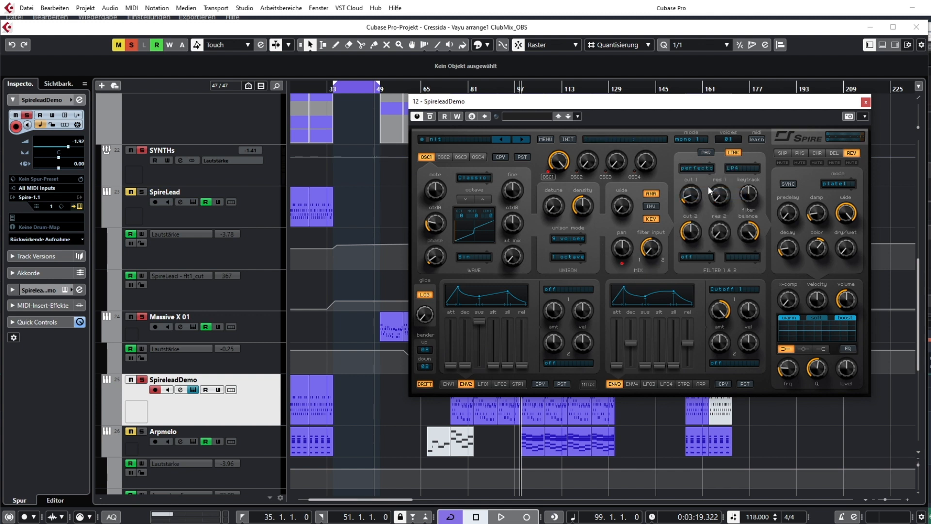
left_click(697, 168)
left_click(710, 192)
left_click(742, 167)
left_click(755, 153)
- Adjust envelope 1's release and assign envelope 2's first modulation slot to Cutoff 1
left_click(454, 383)
left_click_drag(523, 364, 522, 361)
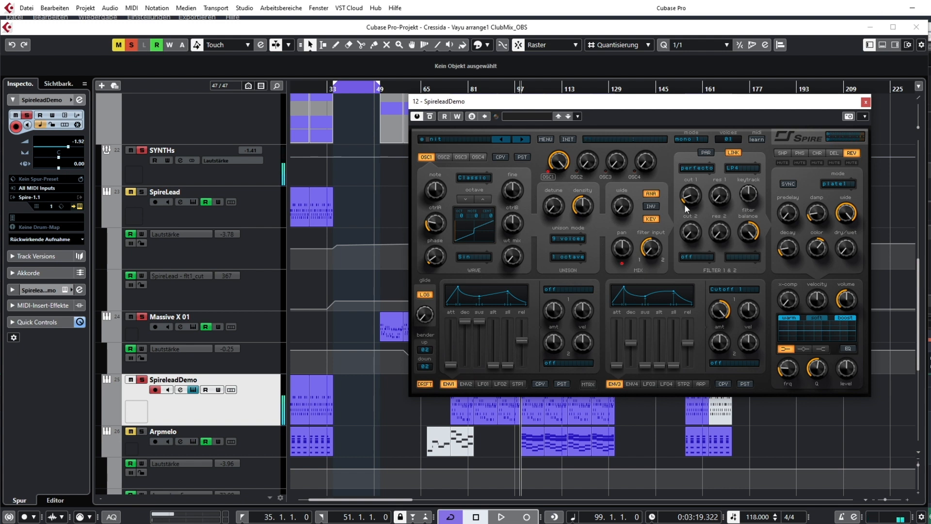
left_click(467, 383)
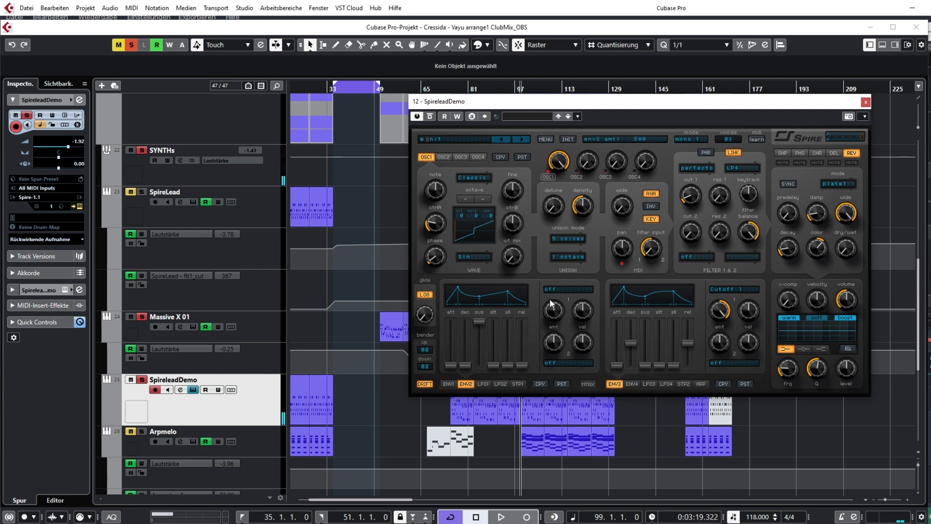
left_click(551, 289)
mouse_move(576, 376)
left_click(614, 374)
- Lower envelope 3's Cutoff 1 amount, raise envelope 2's, and shape envelope 2's decay, sustain and release
left_click_drag(716, 314, 717, 345)
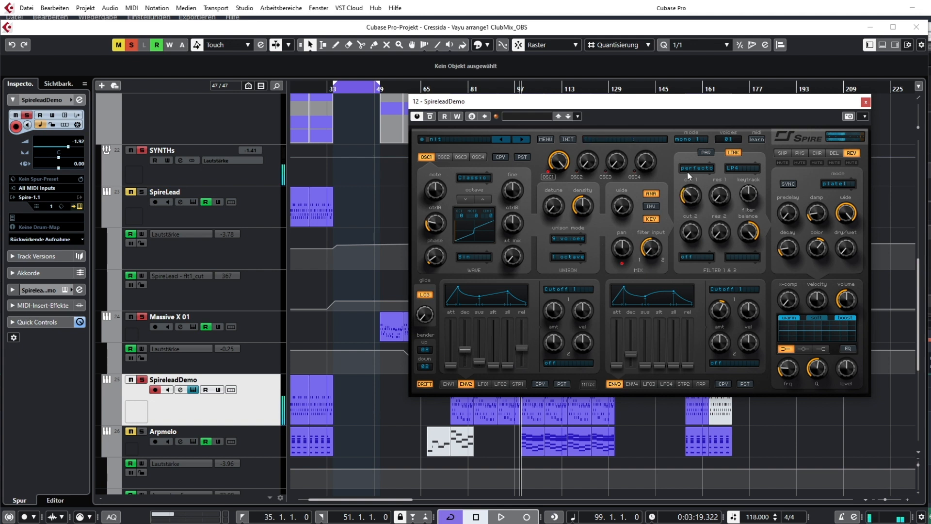
left_click_drag(555, 295, 555, 291)
left_click_drag(470, 348, 518, 344)
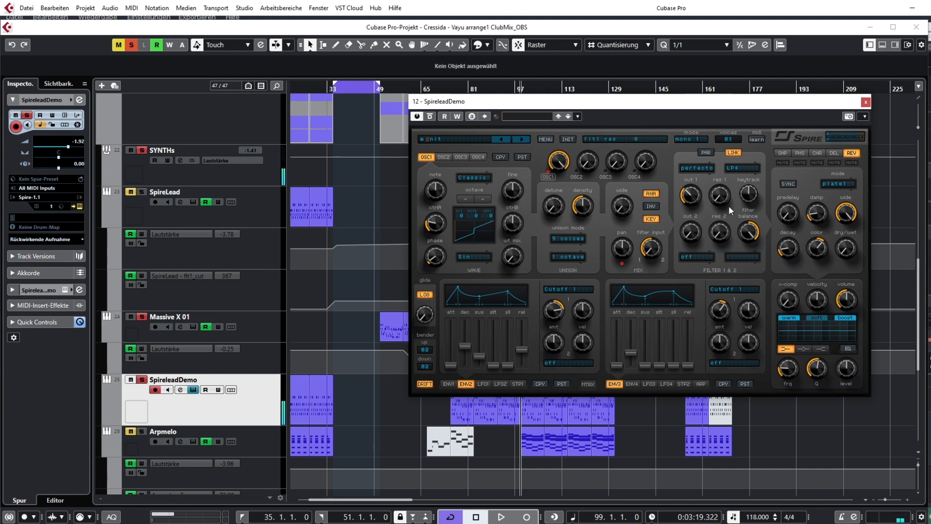
- Set the shaper effect to soft mode and raise its dry/wet to 1000
left_click(780, 153)
left_click(795, 184)
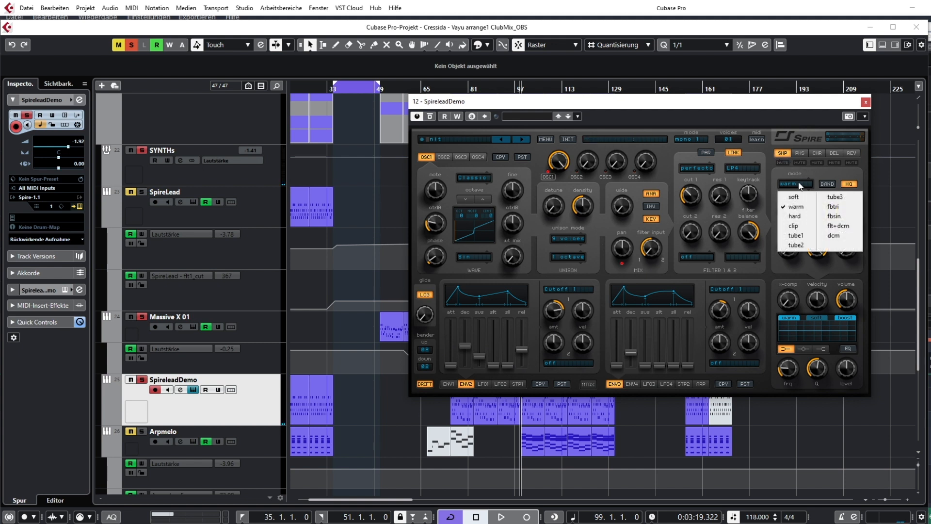
left_click(787, 191)
left_click_drag(847, 253, 844, 233)
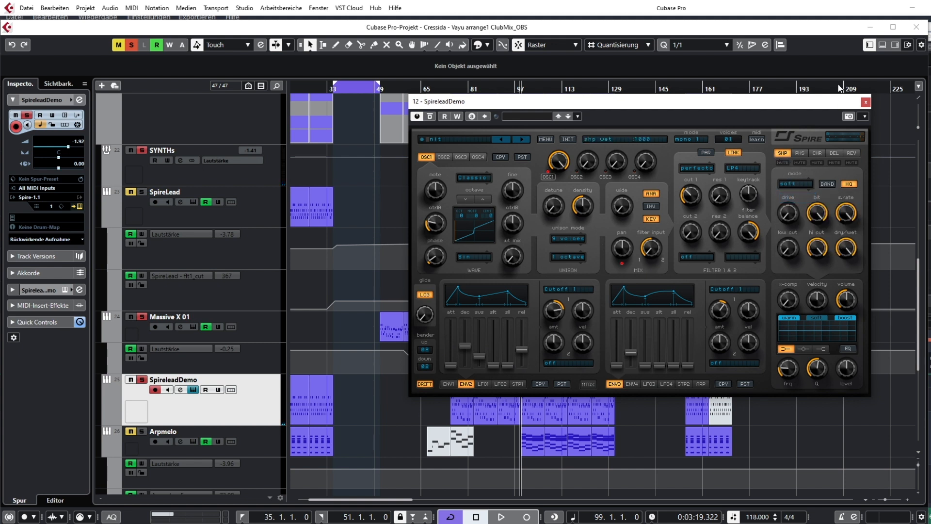
- Fine-tune the shaper's drive, turn its Band option on and leave HQ switched off
scroll(795, 214, "up", 3)
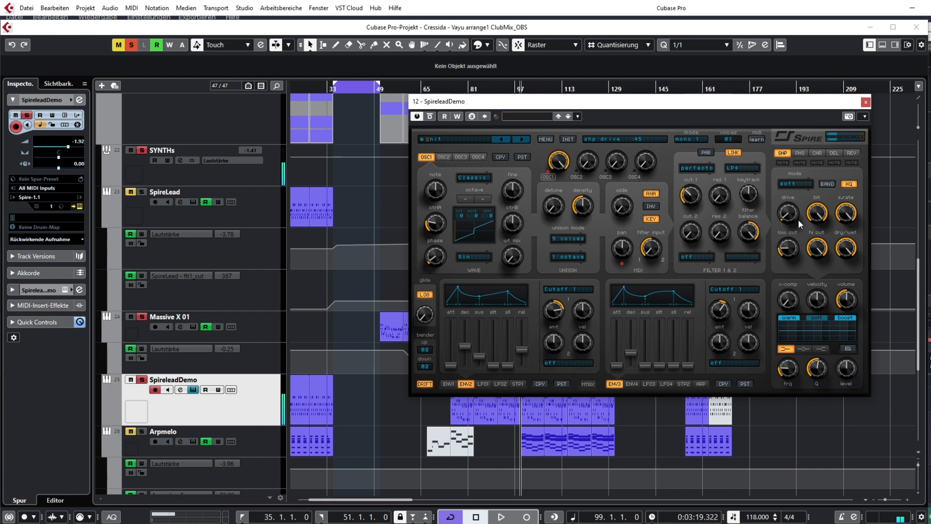
left_click(827, 184)
left_click(851, 183)
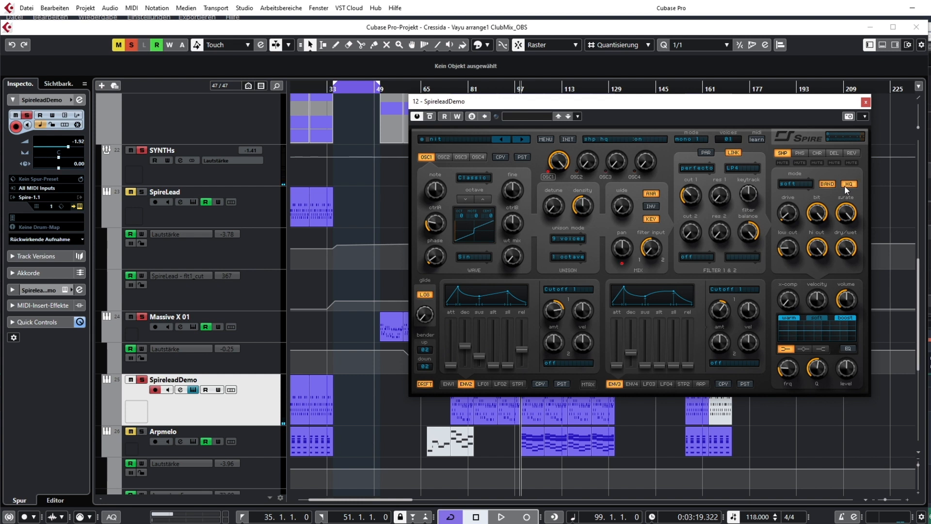
left_click(845, 185)
left_click(845, 186)
- Raise the delay effect's wide to maximum and adjust its feedback, modulate and color
left_click(834, 153)
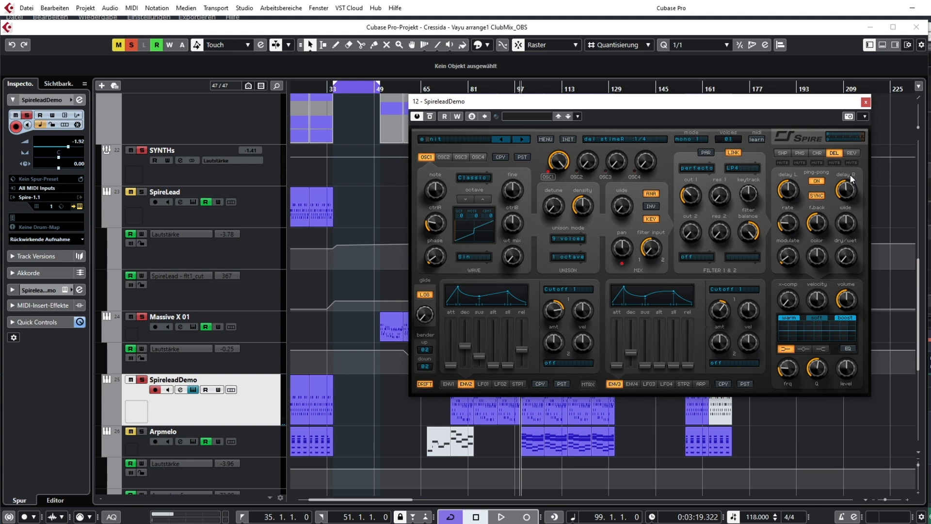
left_click_drag(847, 223, 843, 75)
left_click_drag(823, 228, 822, 236)
left_click_drag(790, 259, 811, 246)
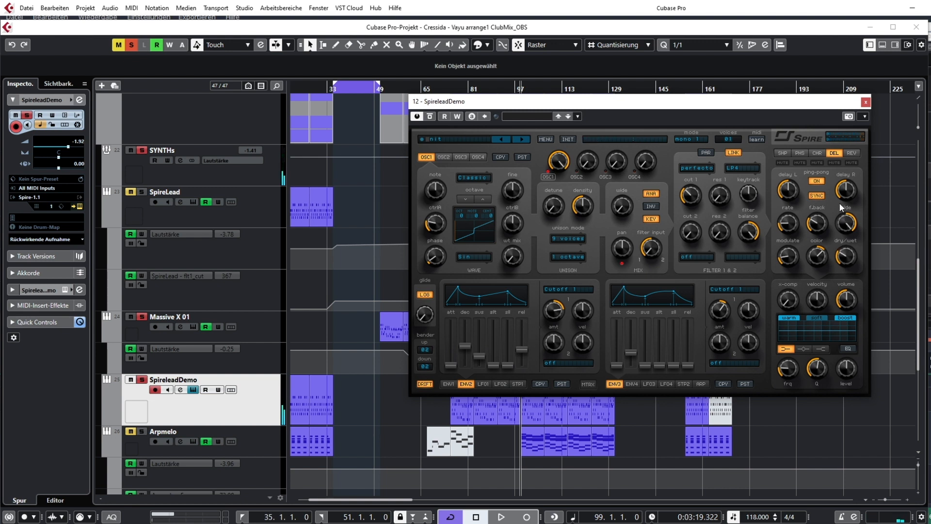
- Set the reverb's decay and dry/wet balance, raising both in the plate1 mode
left_click(852, 153)
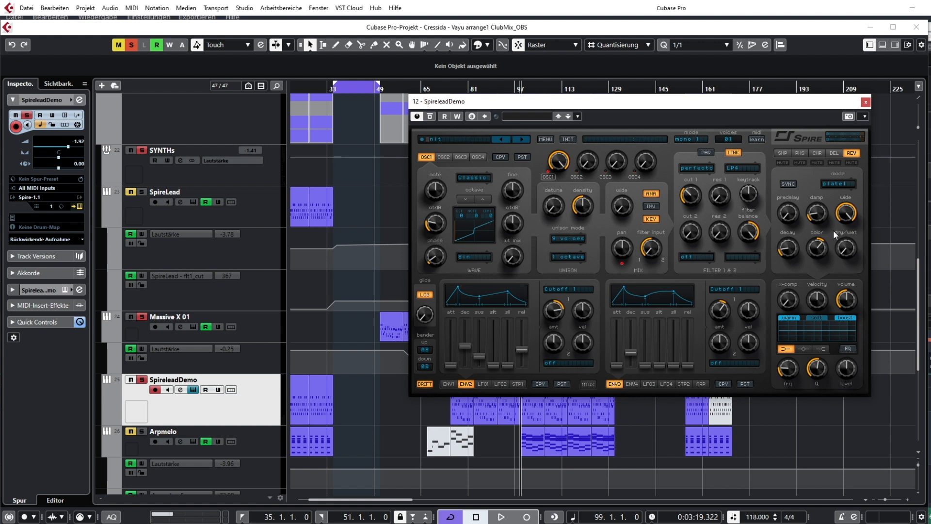
mouse_move(845, 249)
mouse_move(846, 254)
left_mouse_down()
mouse_move(842, 222)
mouse_move(850, 244)
left_mouse_up()
left_click_drag(849, 247, 850, 240)
left_click_drag(788, 245, 795, 225)
left_click_drag(795, 243, 793, 247)
left_click_drag(849, 248, 850, 253)
left_click_drag(847, 248, 844, 251)
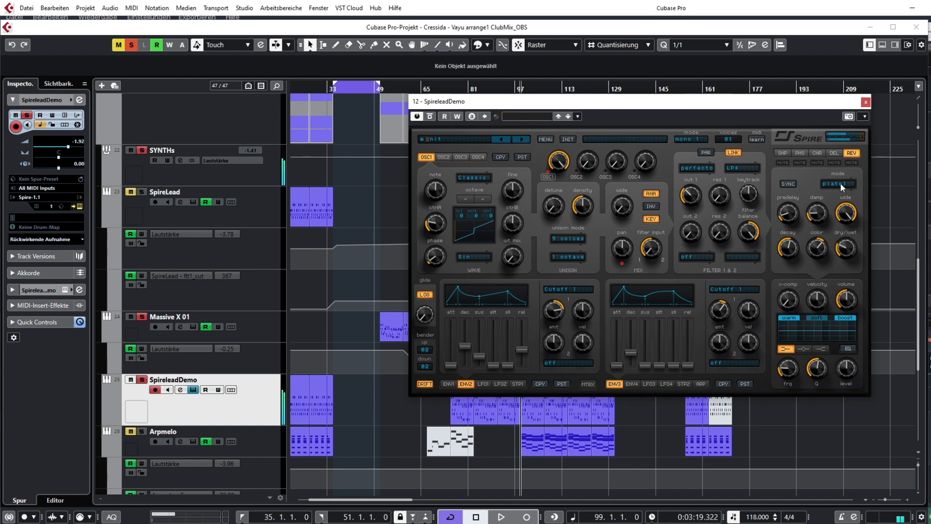
- Recheck the delay against the reverb, and raise X-Comp and the output volume
left_click(834, 153)
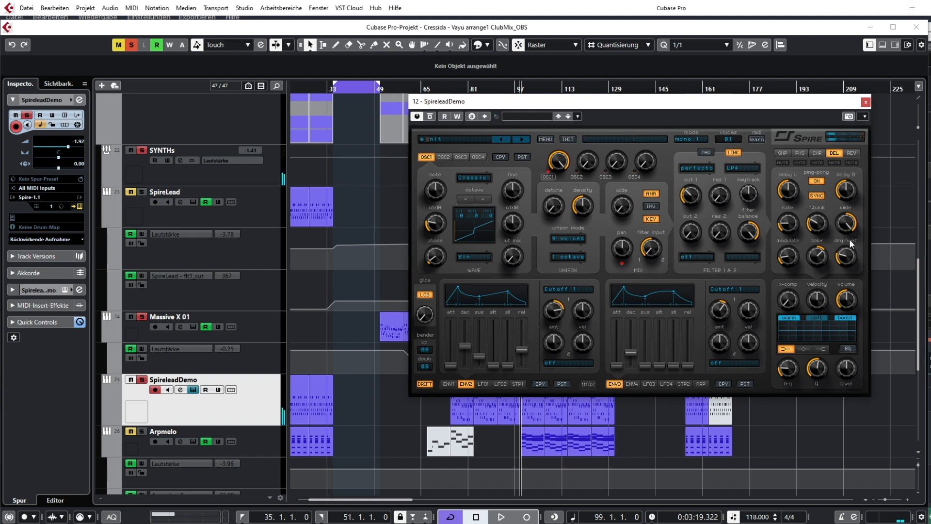
left_click(851, 153)
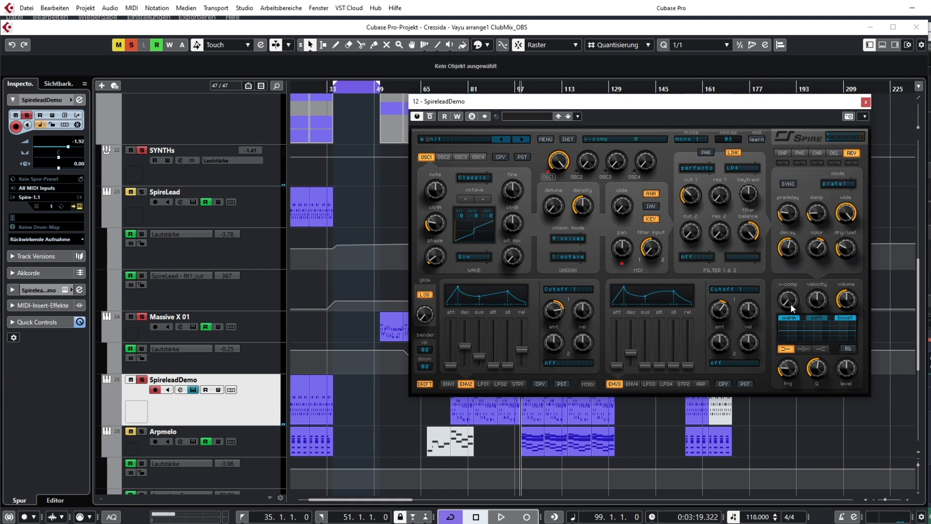
left_click_drag(793, 305, 792, 297)
- Inspect the SpireleadDemo channel settings and insert slots, and return to the Spire window
left_click(181, 390)
left_click_drag(504, 106, 277, 238)
left_click_drag(356, 232, 597, 154)
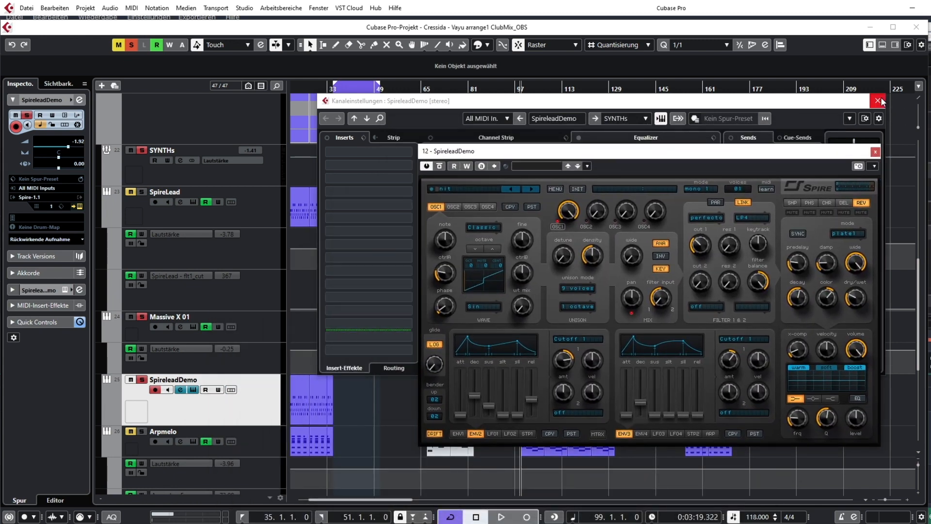
left_click(878, 101)
left_click_drag(709, 151, 681, 134)
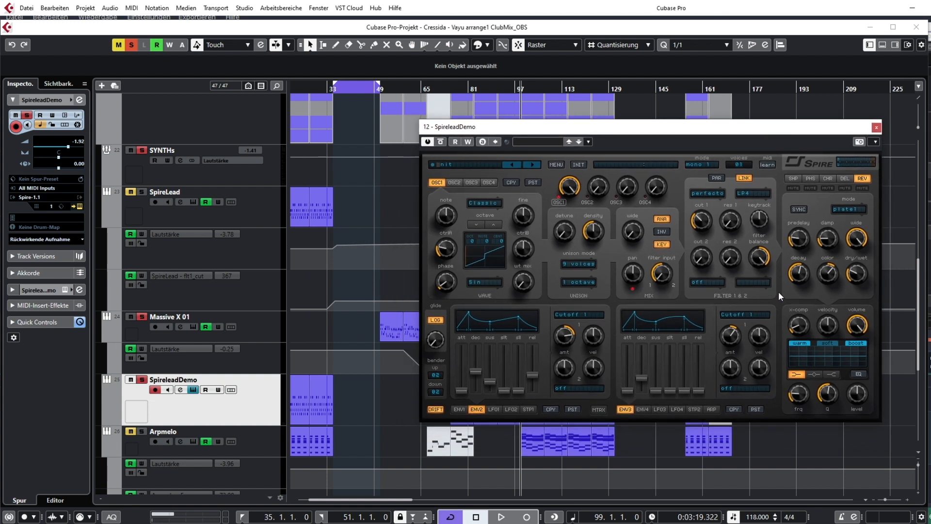
- Lower the level of the EQ's low band and adjust its frequency
left_click_drag(854, 398, 795, 400)
left_click_drag(859, 387, 857, 401)
left_click_drag(801, 392, 858, 385)
- Switch the EQ on, set its mid band frequency to about 608 and moderately boost the band's level
left_click(815, 374)
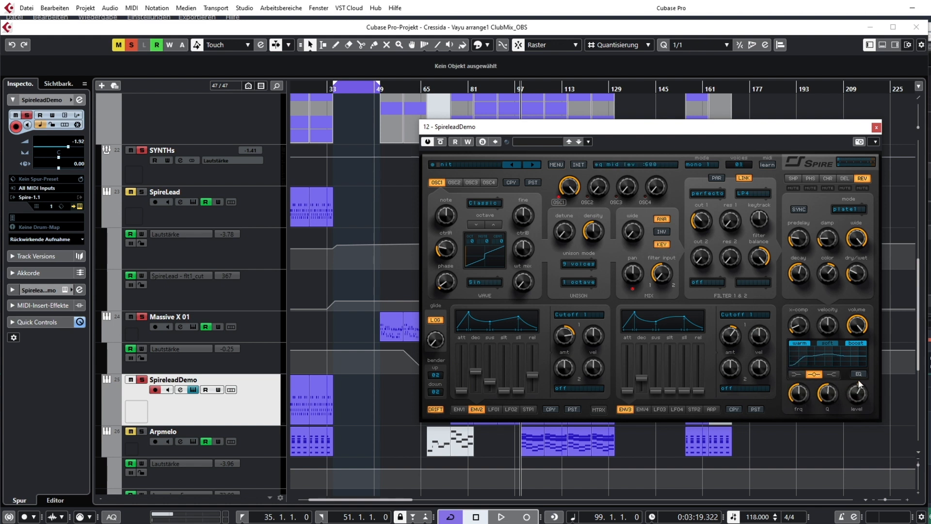
left_click_drag(803, 393, 800, 383)
left_click_drag(798, 385, 800, 392)
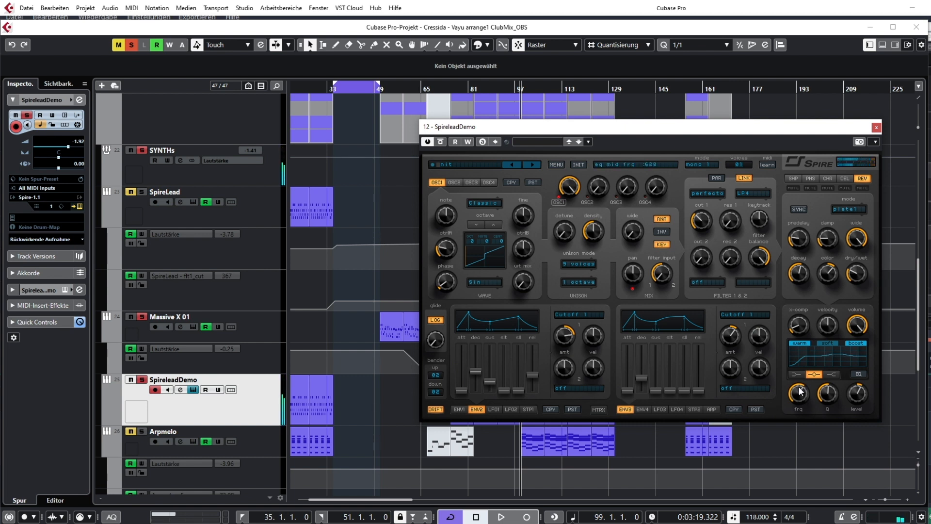
left_click_drag(862, 395, 862, 389)
left_click(860, 376)
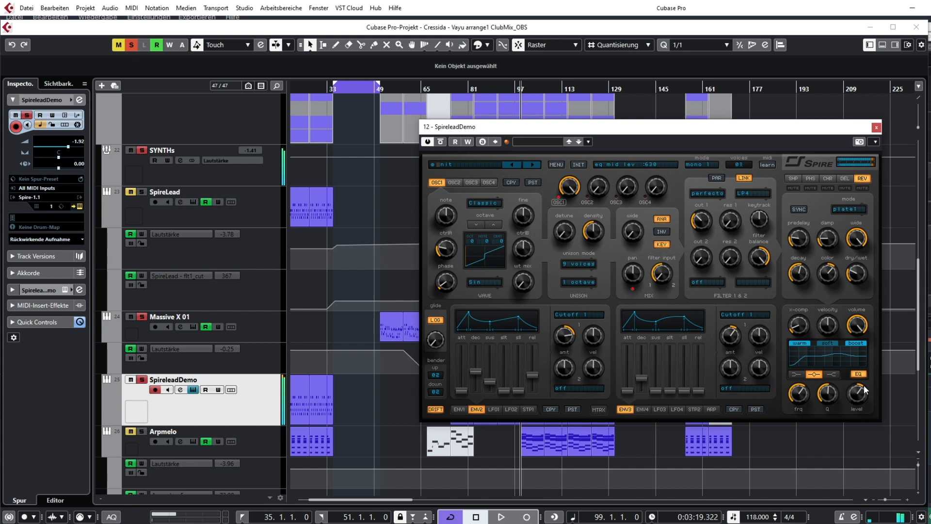
left_click_drag(862, 391, 862, 394)
left_click_drag(862, 392, 859, 399)
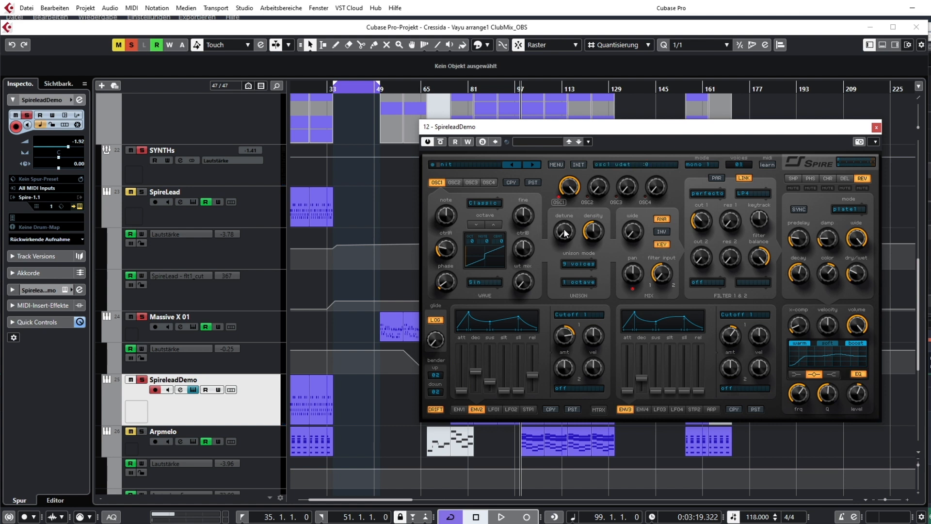
- Try more oscillator 1 detune, and assign LFO 1's first modulation slot to Osc1 Pitch
left_click_drag(564, 233, 556, 177)
mouse_move(566, 226)
left_click(492, 409)
left_click(569, 314)
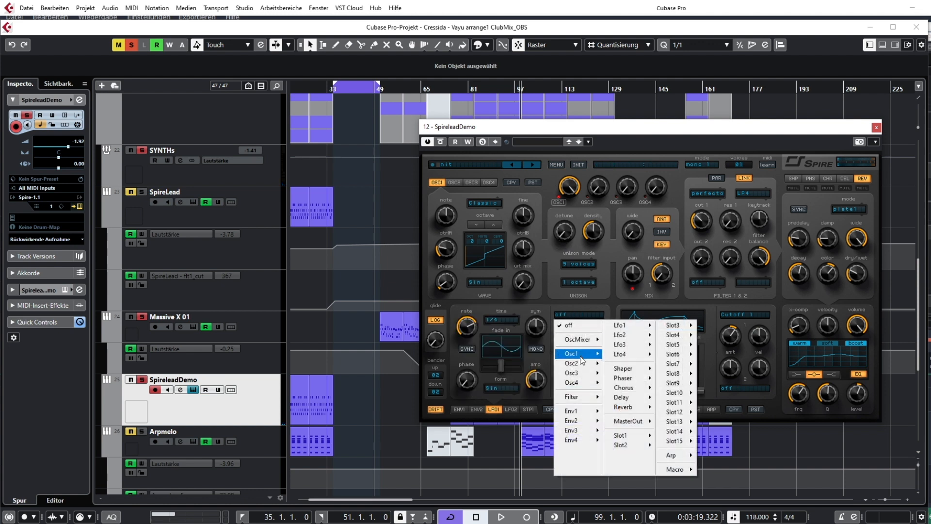
left_click(564, 314)
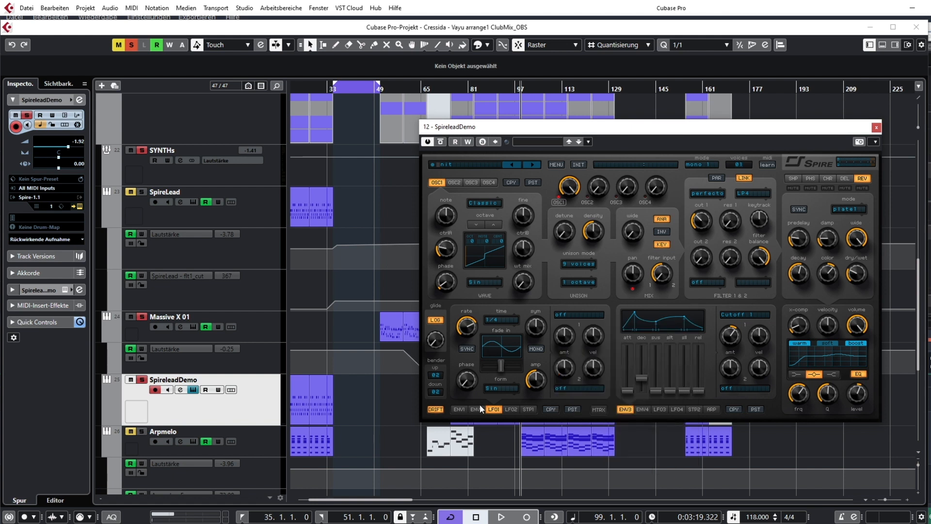
left_click(578, 315)
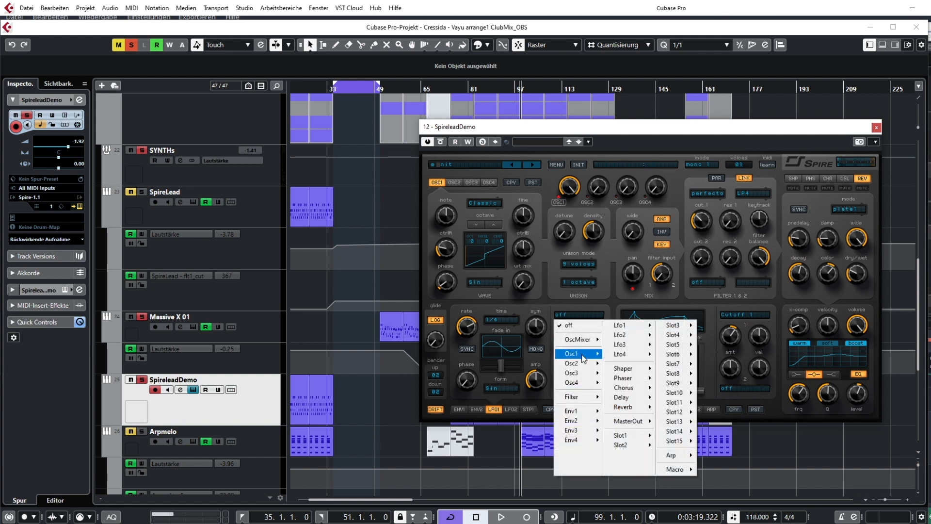
mouse_move(583, 358)
left_click(613, 356)
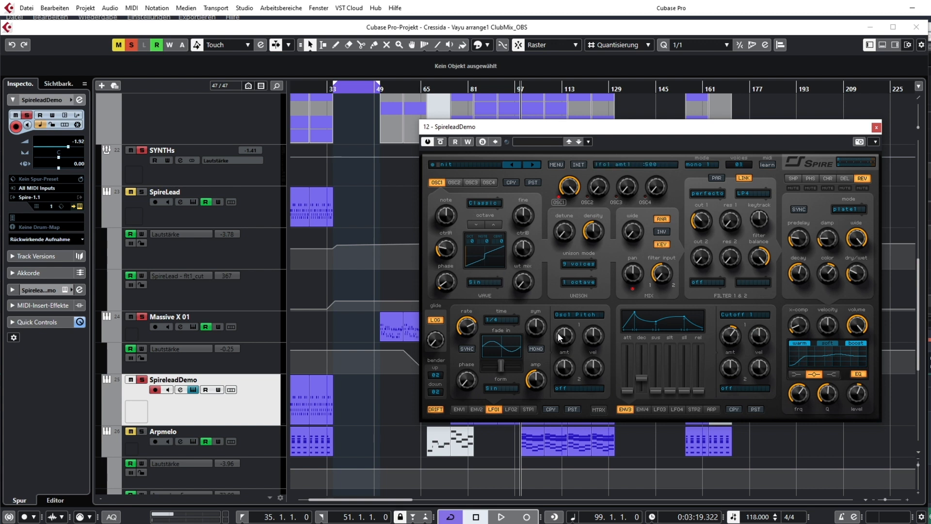
- Dial in a small LFO 1 amount on Osc1 Pitch for a subtle pitch modulation
mouse_move(566, 340)
left_mouse_down()
mouse_move(565, 320)
mouse_move(571, 334)
left_mouse_up()
left_click(562, 315)
left_click(584, 297)
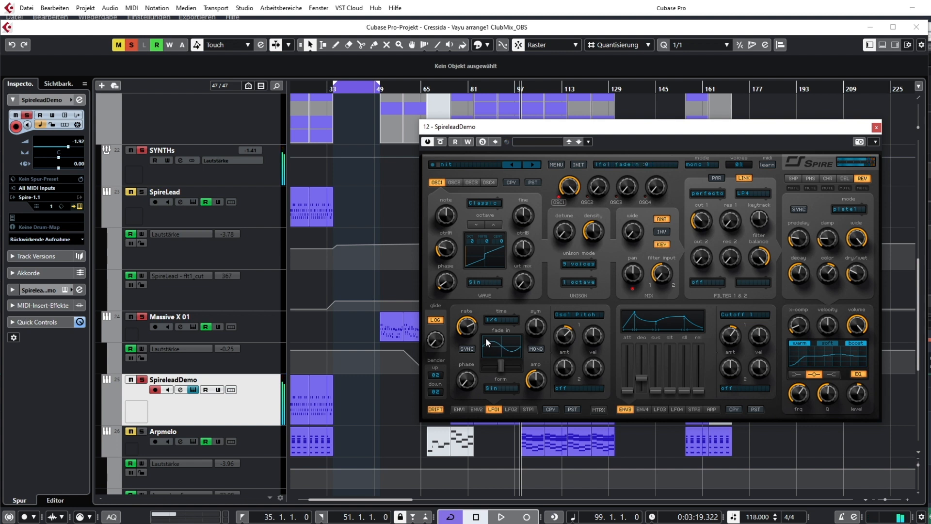
left_click_drag(482, 339, 484, 331)
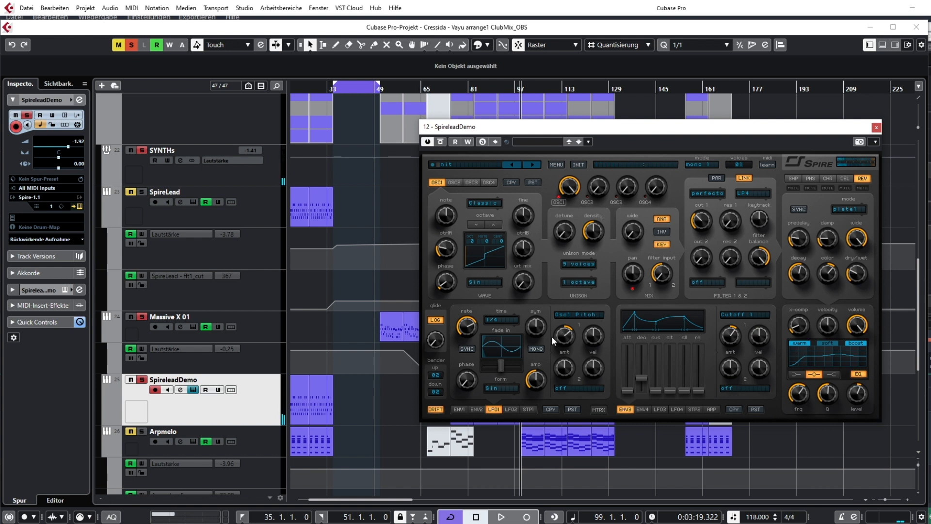
left_click_drag(563, 332, 562, 338)
- Set oscillator 2's wave type to Noise
left_click(482, 202)
left_click(456, 184)
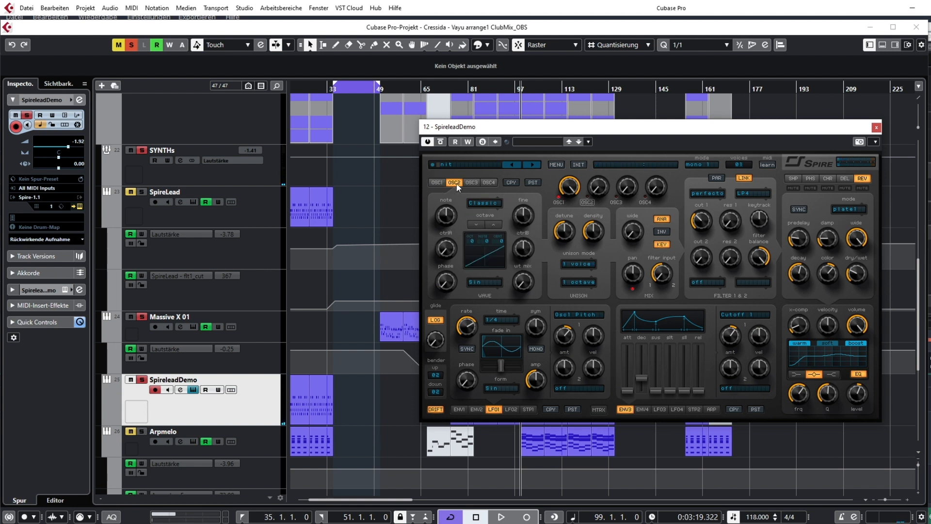
left_click(488, 206)
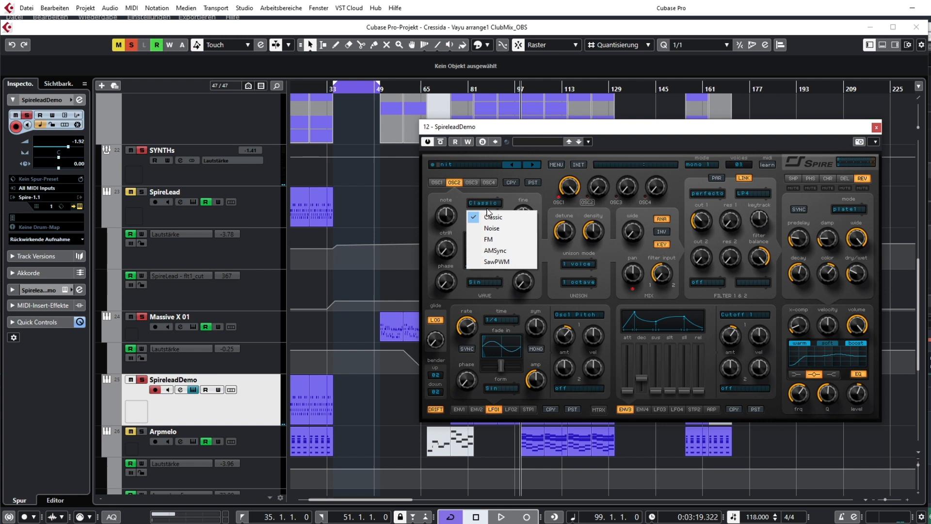
left_click(492, 228)
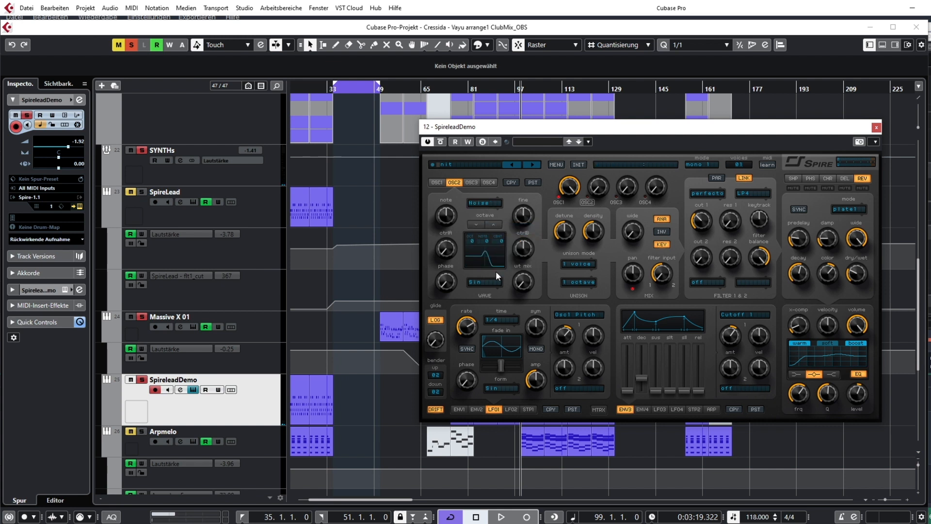
- Tune oscillator 2's note to +11, raise its ctrlA, blend it into the mix and re-enable oscillator 1
left_click_drag(446, 219, 431, 99)
left_click_drag(528, 250, 512, 278)
left_click_drag(450, 253, 436, 150)
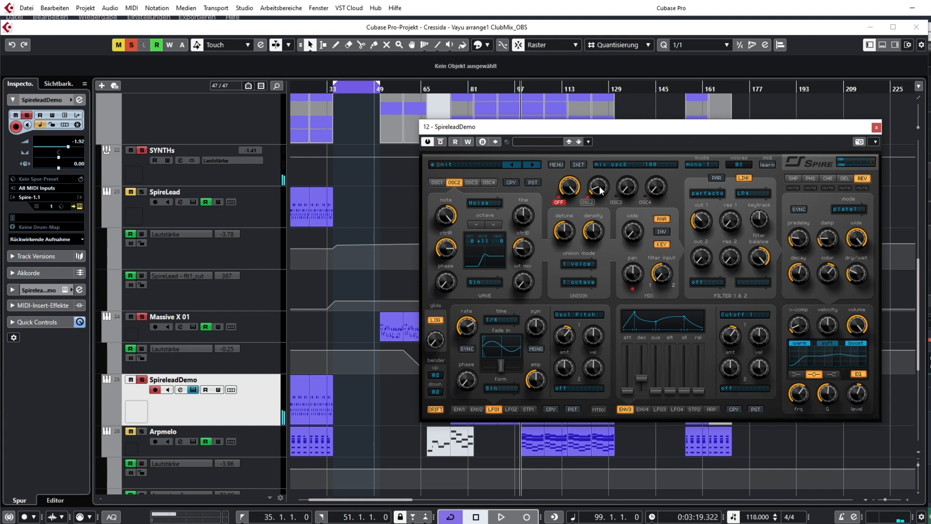
left_click(559, 201)
- Blend oscillator 3 into the mix at a moderate level with its Classic wave
left_click(472, 183)
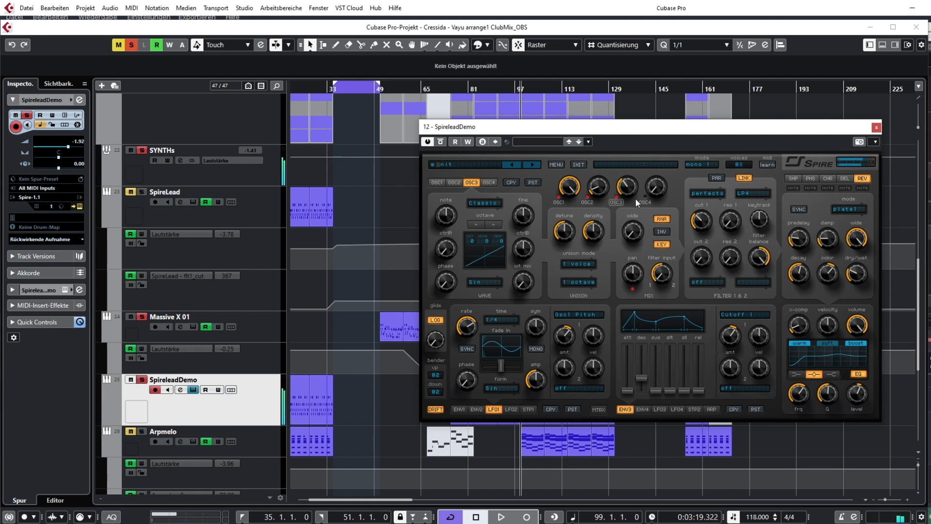
mouse_move(633, 186)
left_click_drag(632, 183, 632, 183)
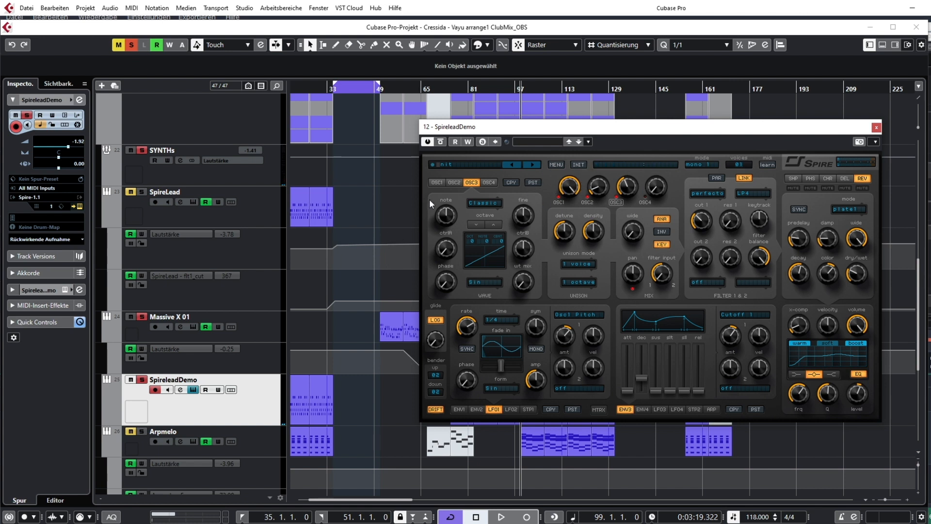
- Review the finished patch's oscillator 1, envelopes 1 and 2, shaper and LFO 1 settings
left_click(437, 183)
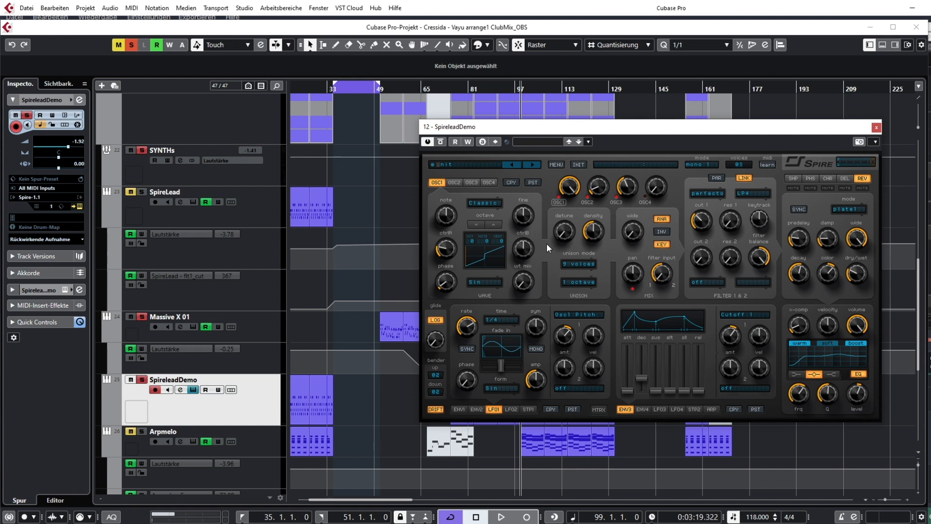
left_click(458, 409)
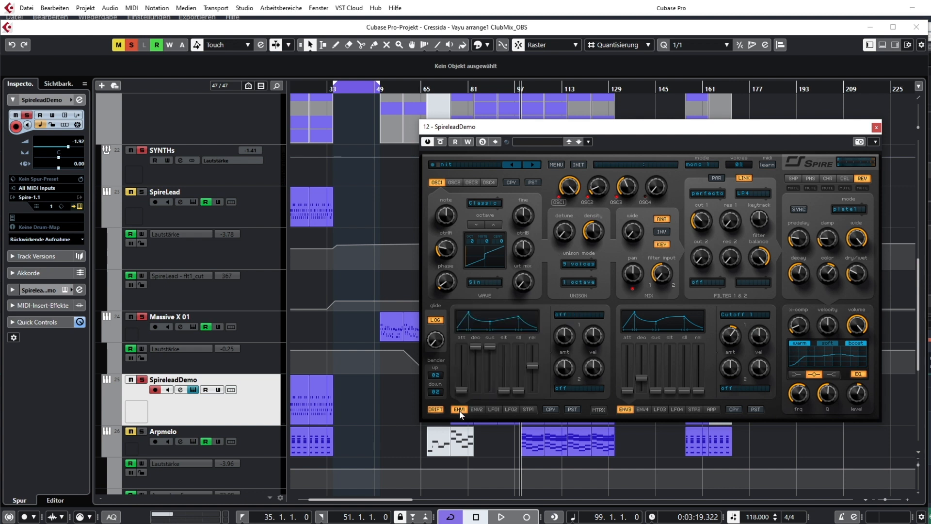
left_click(476, 409)
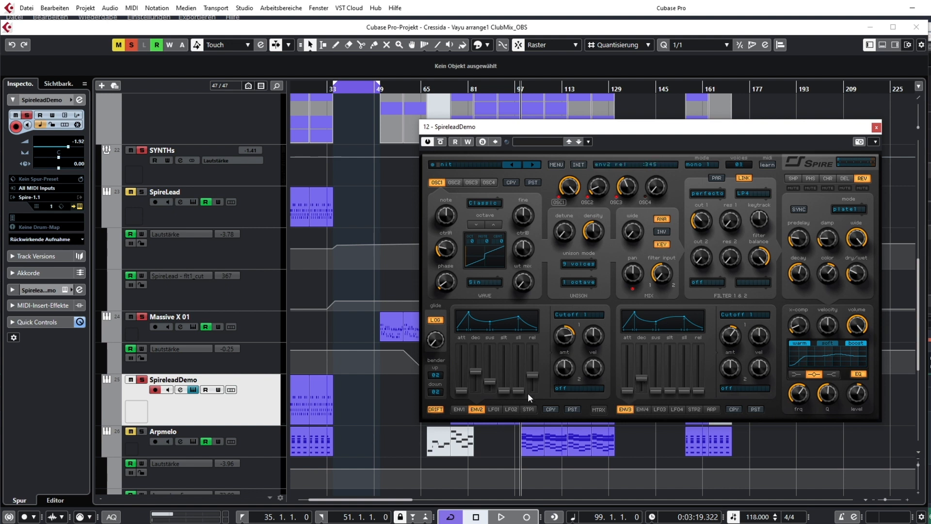
left_click(459, 410)
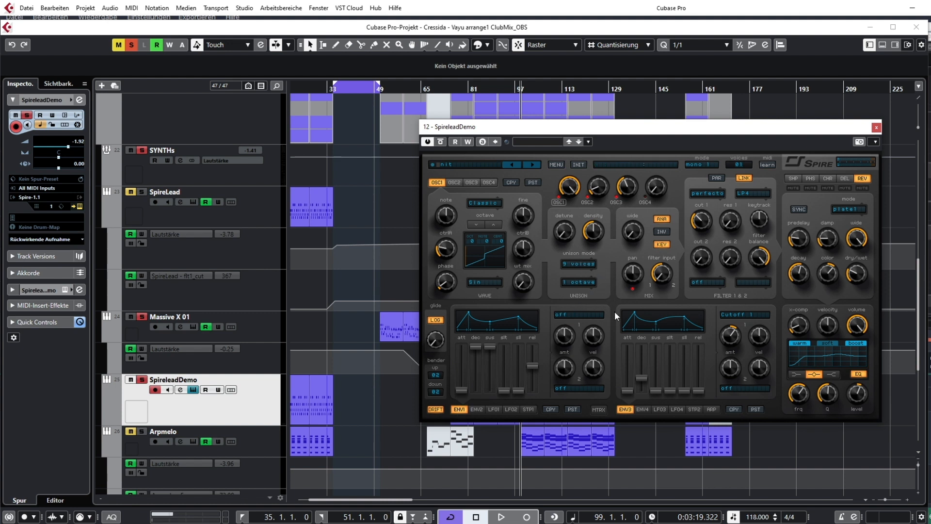
left_click(793, 179)
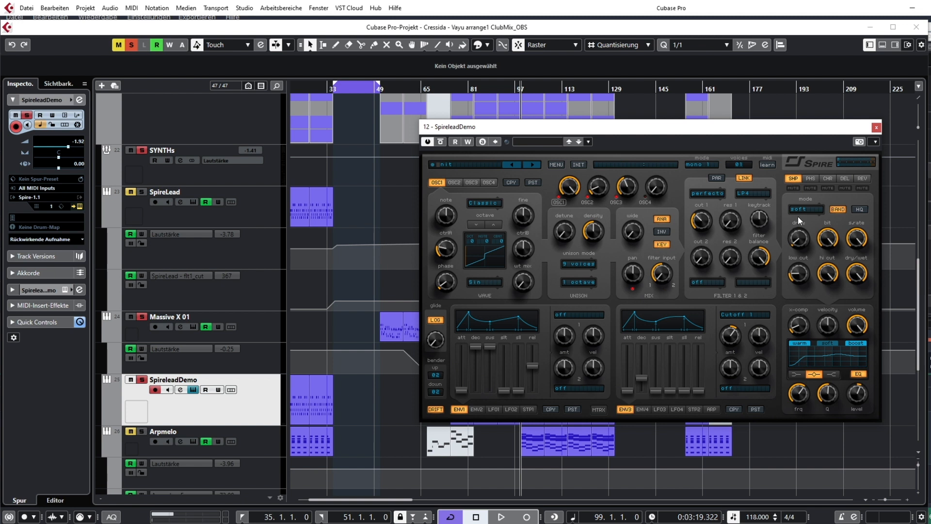
left_click(500, 409)
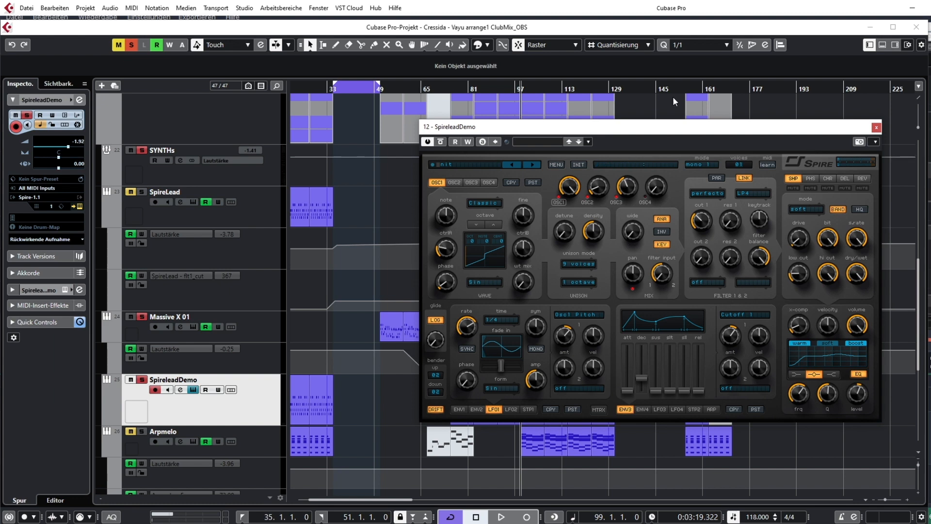
- Move the Spire window aside, select the SpireLead track, clear all solos and play the arrangement
left_click_drag(657, 126, 930, 113)
left_click(186, 234)
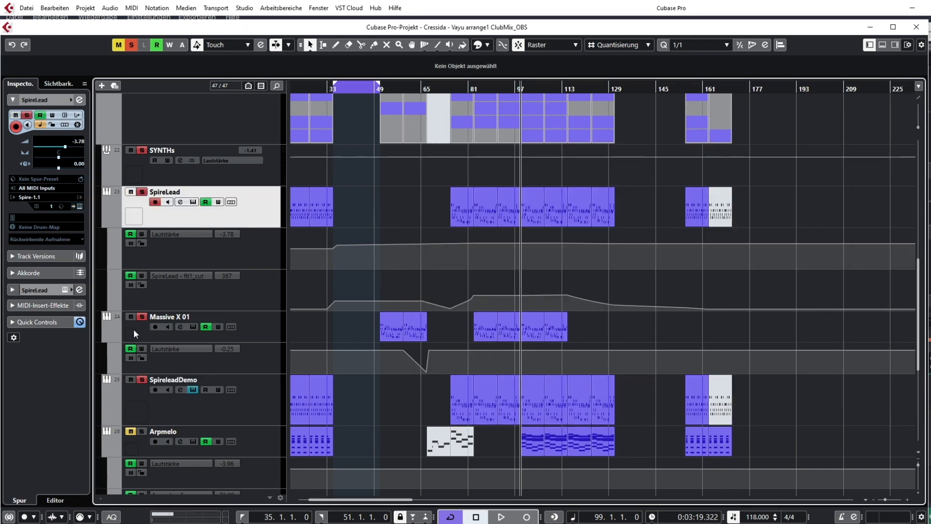
left_click(131, 46)
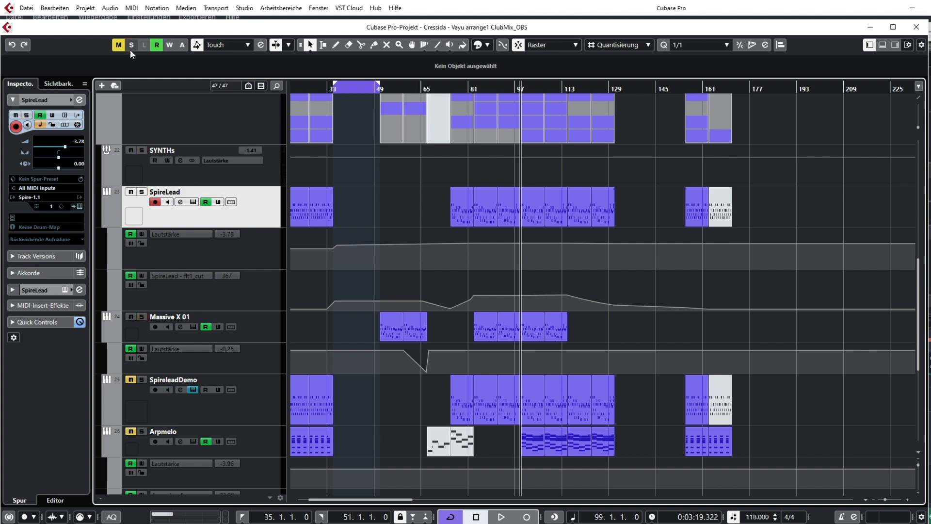
key("space")
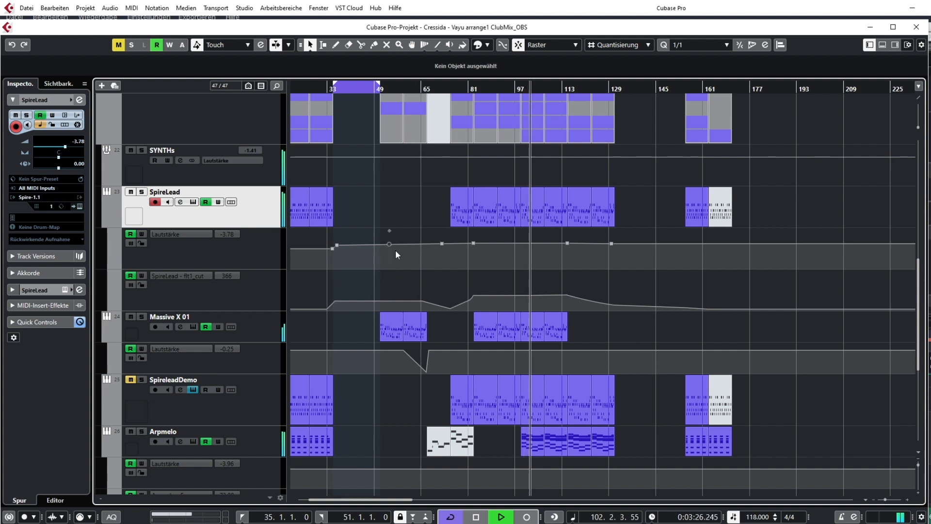
- Stop playback and solo the Arpmelo track
key("space")
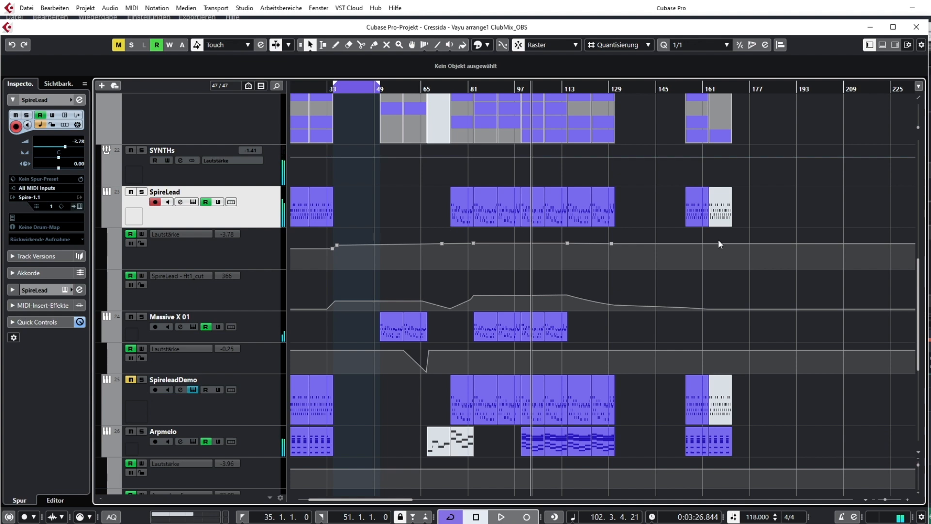
left_click(245, 443)
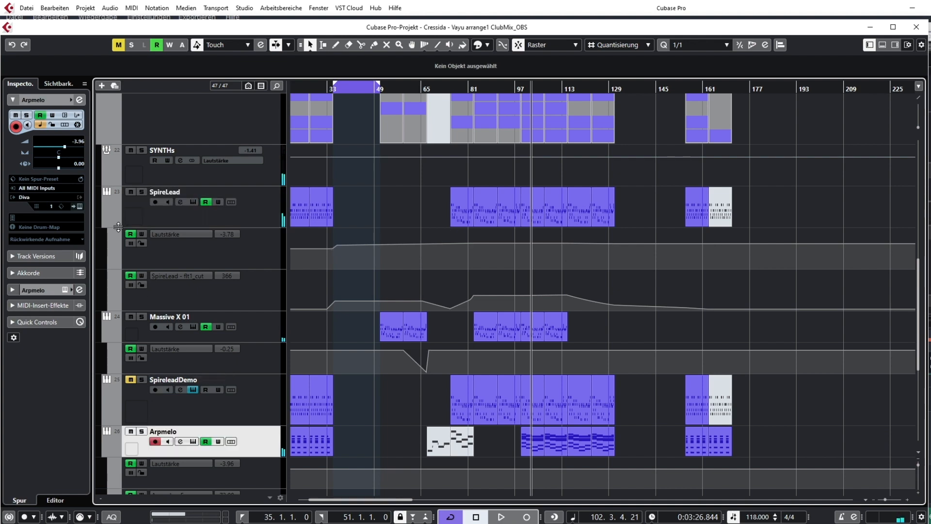
scroll(527, 423, "up", 5, "ctrl")
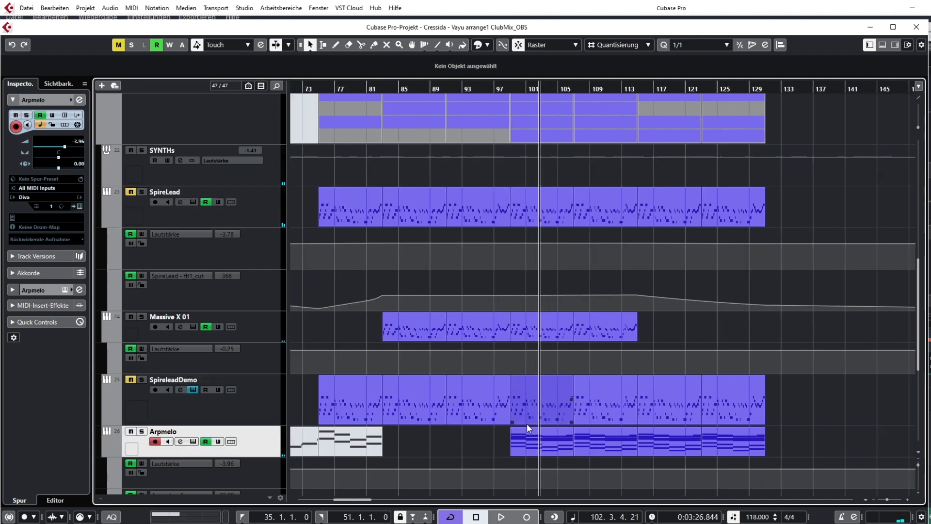
key("s")
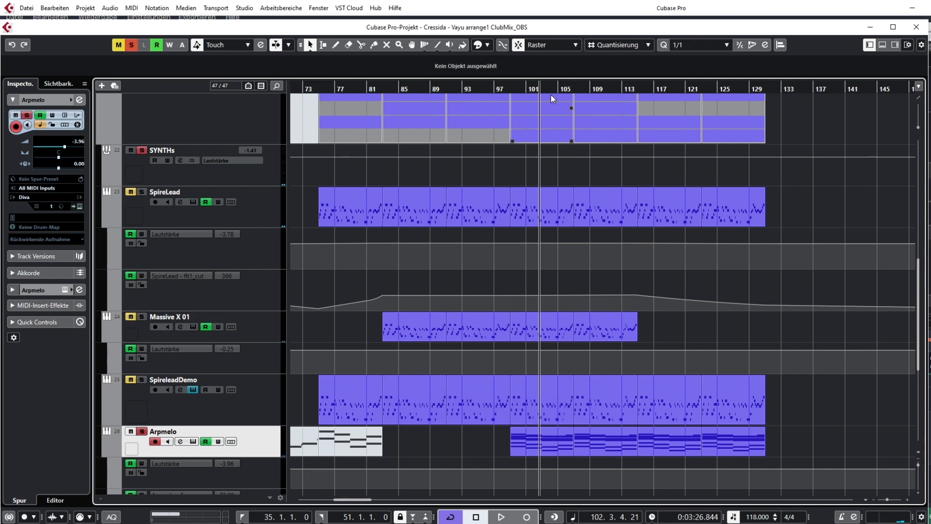
- Place the playhead at bar 99, open the Arpmelo track's Diva instrument and move its window out of the arrangement view
left_click(510, 89)
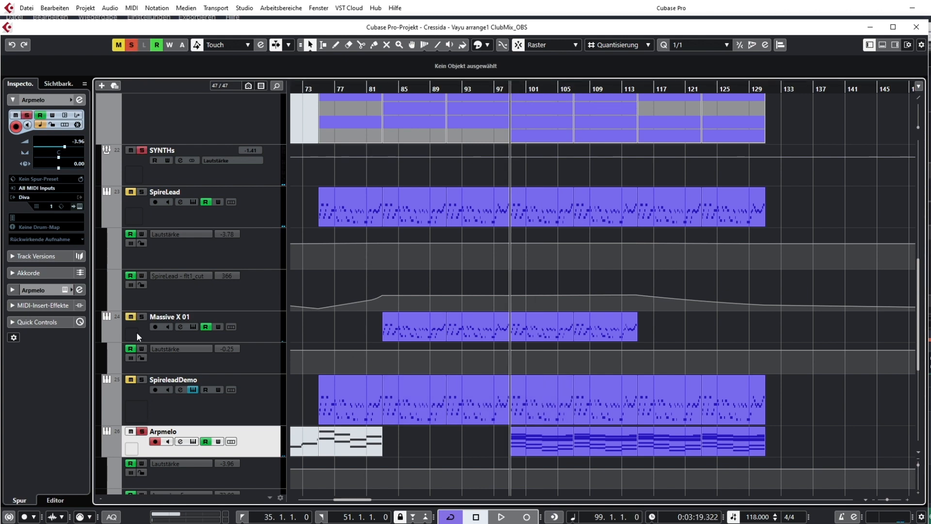
left_click(80, 207)
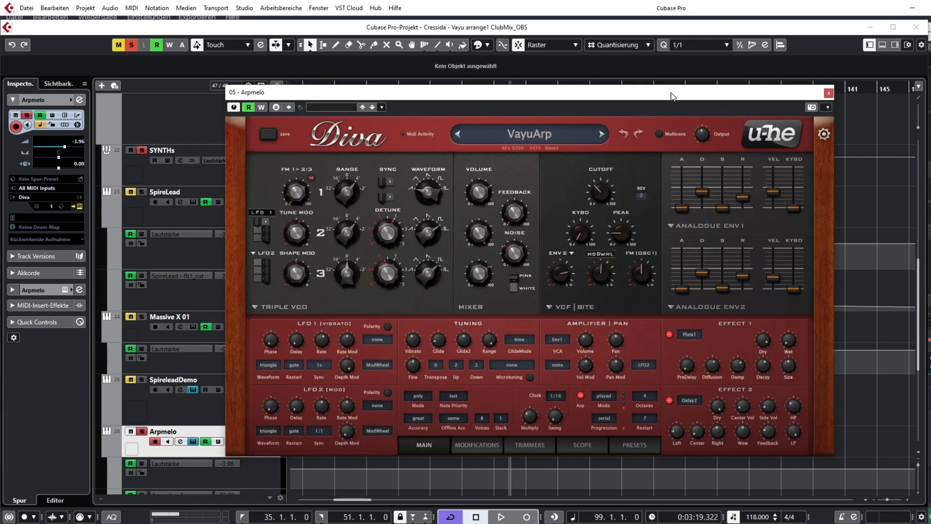
left_click_drag(634, 99, 930, 103)
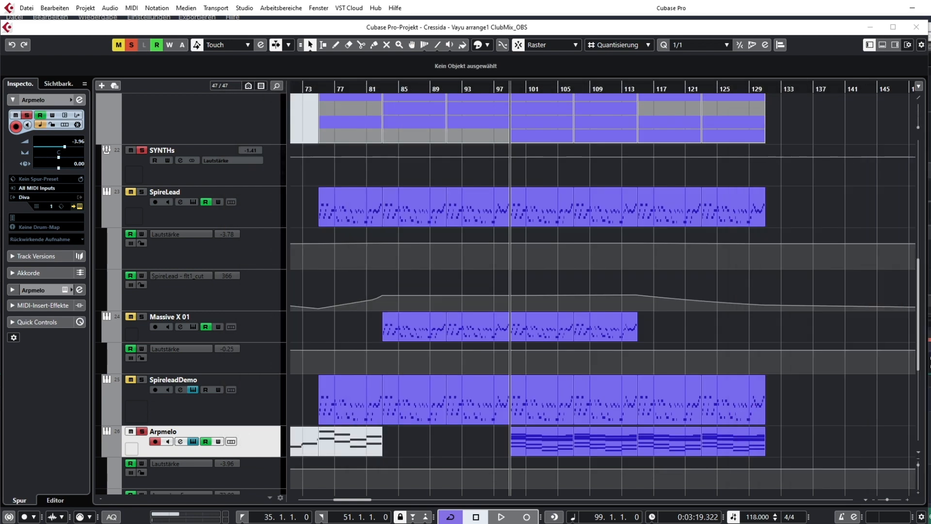
- Set the loop range to the Arpmelo clip from bar 99 to 107, play the soloed arpeggio and stop playback
left_click(550, 429)
key("p")
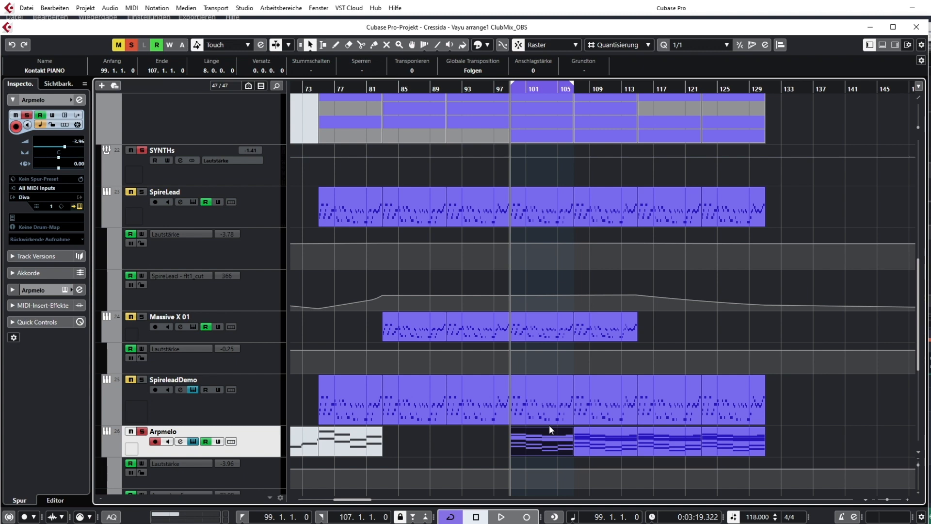
scroll(522, 418, "up", 3)
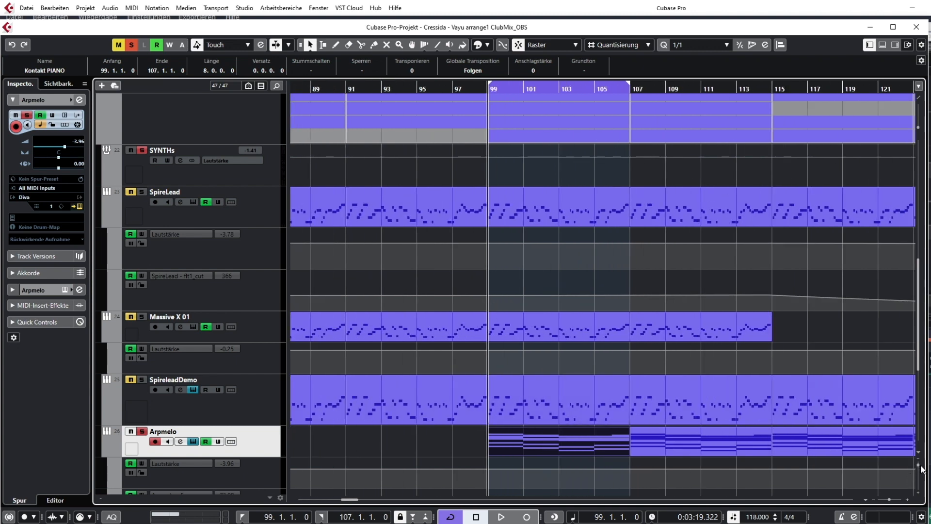
left_click_drag(919, 465, 919, 467)
scroll(729, 358, "down", 3)
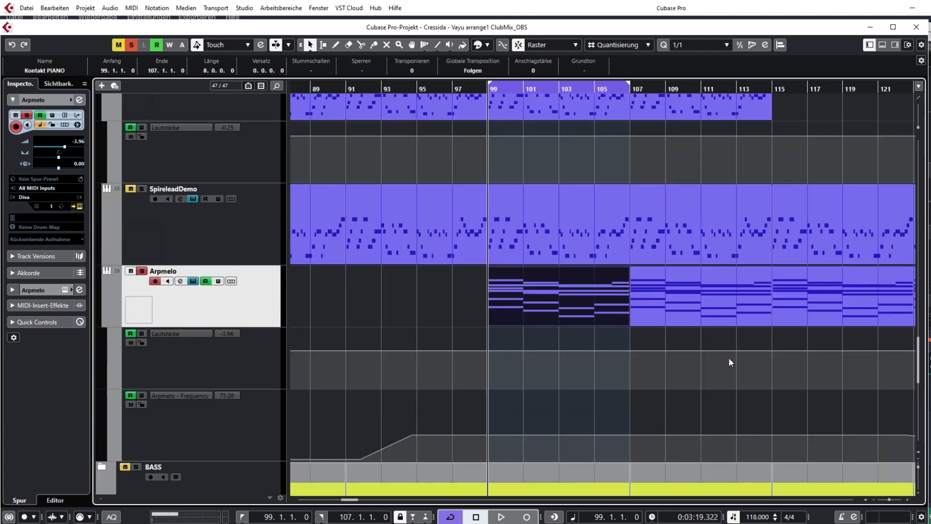
key("space")
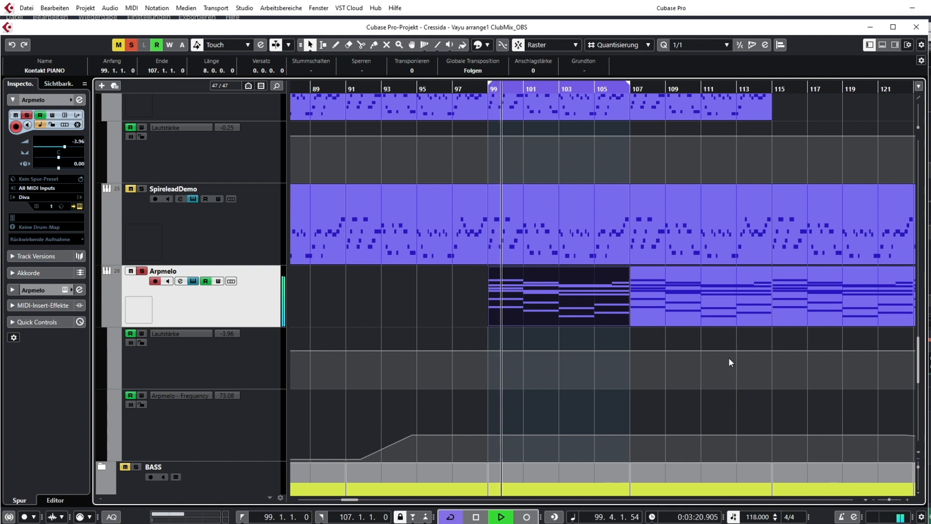
left_click(669, 318)
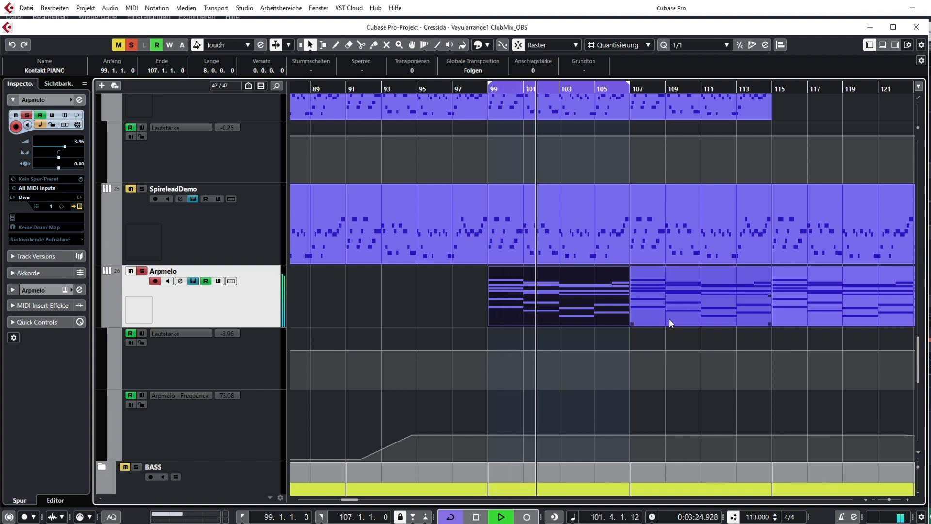
left_click(535, 269)
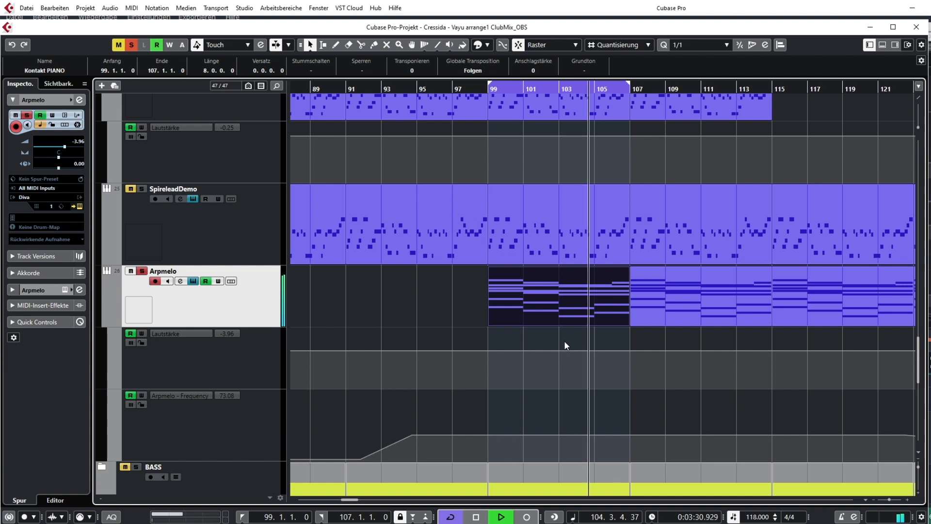
left_click(581, 309)
key("space")
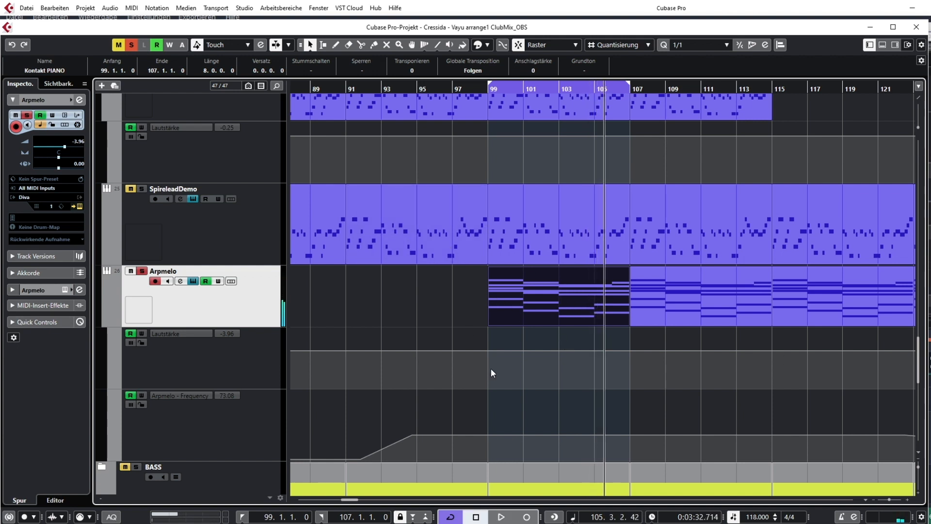
- Solo the DRUMS folder track near the start of the track list
scroll(504, 329, "down", 5, "ctrl")
scroll(474, 271, "up", 3)
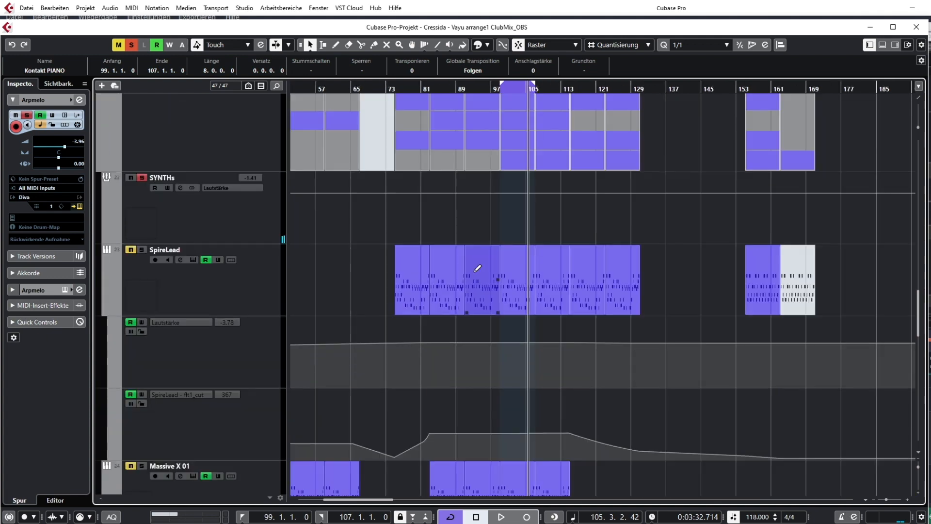
scroll(473, 271, "up", 5)
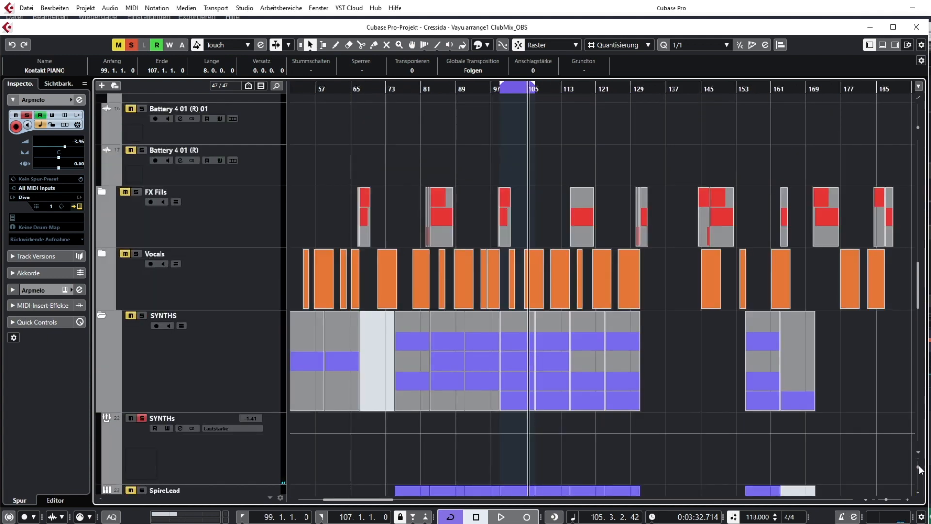
left_click_drag(919, 466, 918, 464)
left_click_drag(886, 500, 883, 499)
scroll(468, 245, "up", 5)
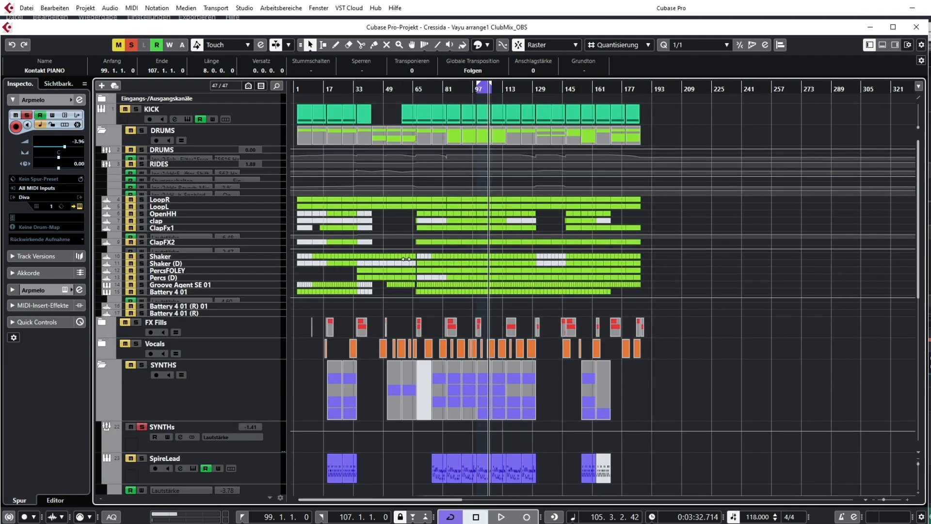
left_click(130, 131)
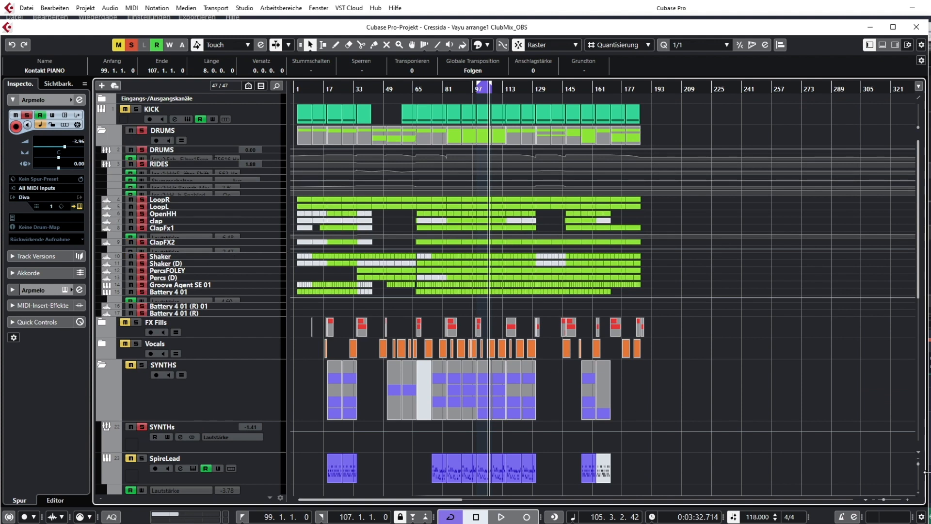
- Examine the filter, frequency shifter and reverb automation of the DRUMS and RIDES groups across the arrangement
left_click_drag(918, 465, 918, 467)
scroll(515, 233, "down", 1)
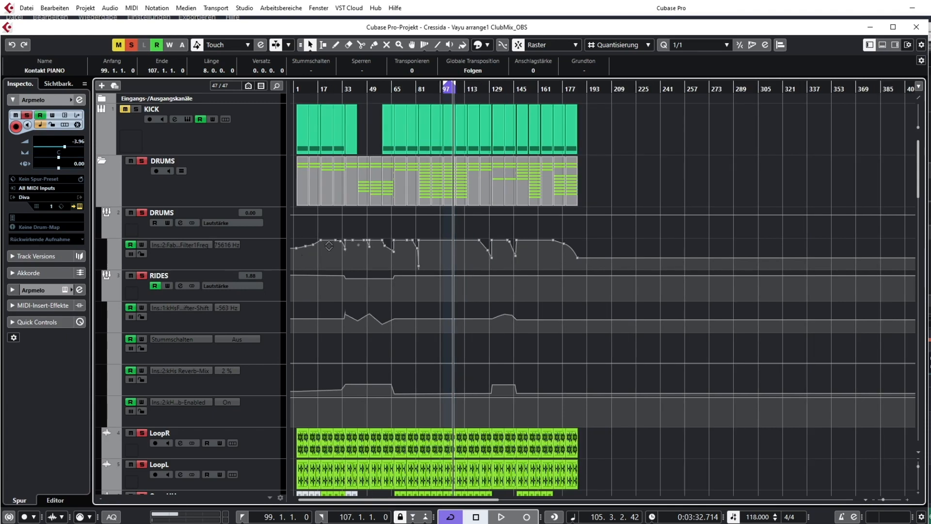
scroll(307, 263, "up", 4)
scroll(312, 267, "up", 2)
scroll(527, 209, "down", 3)
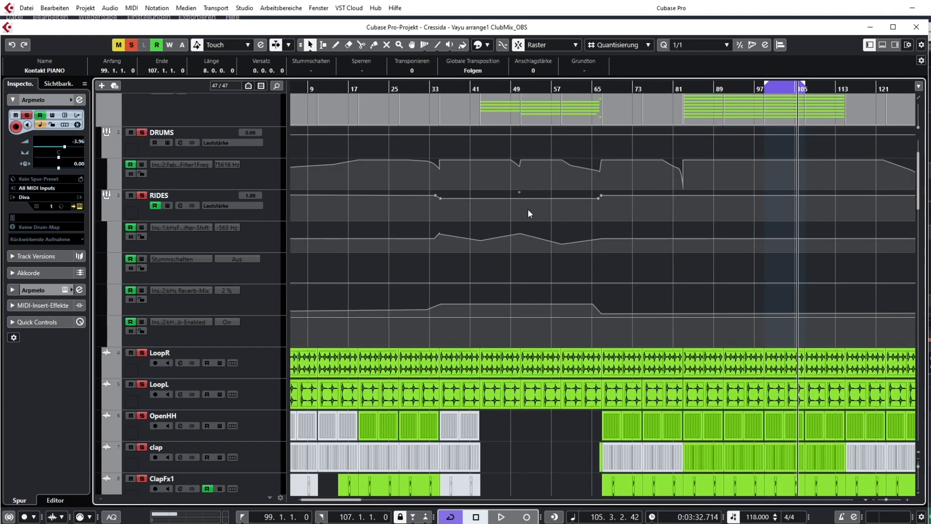
left_click_drag(886, 500, 884, 499)
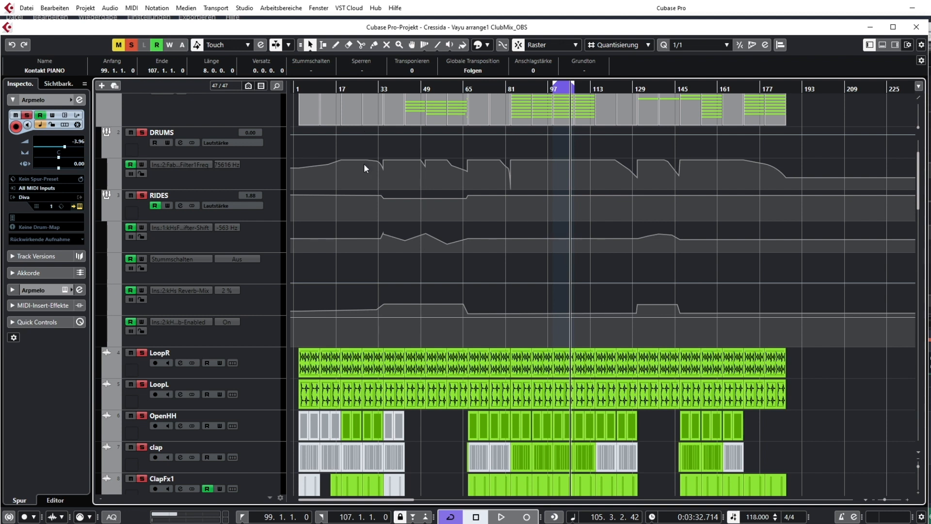
scroll(332, 249, "up", 2)
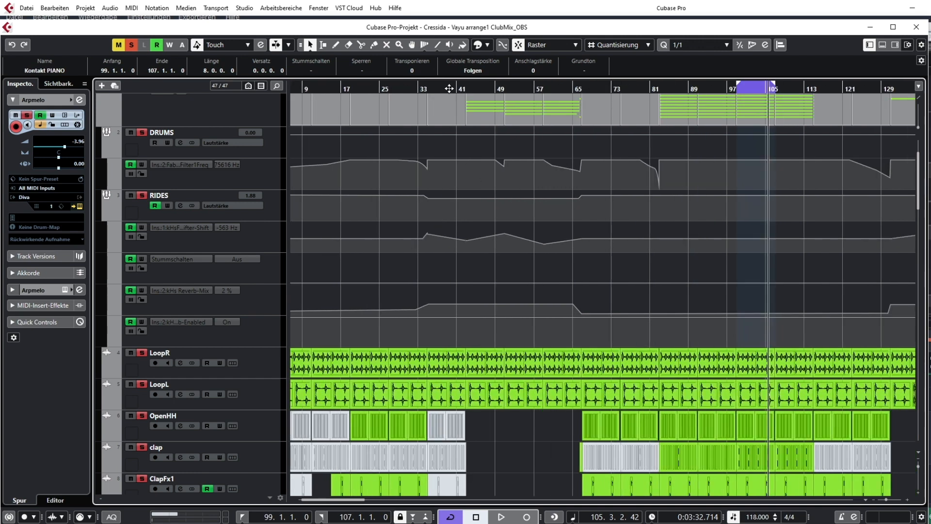
- Place the playhead at bar 37, clear the drum solos and solo only the LoopR track
left_click_drag(446, 88, 437, 96)
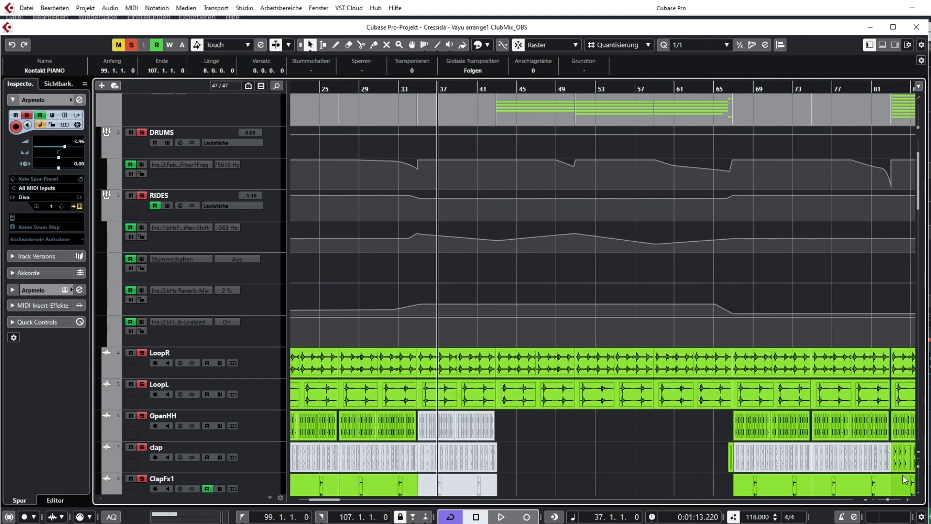
left_click_drag(917, 466, 918, 469)
scroll(608, 301, "down", 3)
scroll(608, 301, "down", 2)
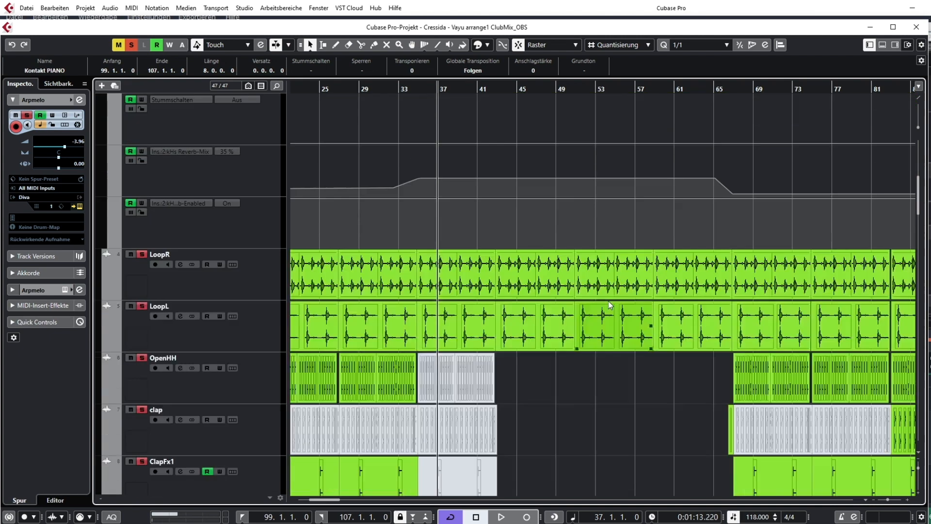
left_click(248, 279)
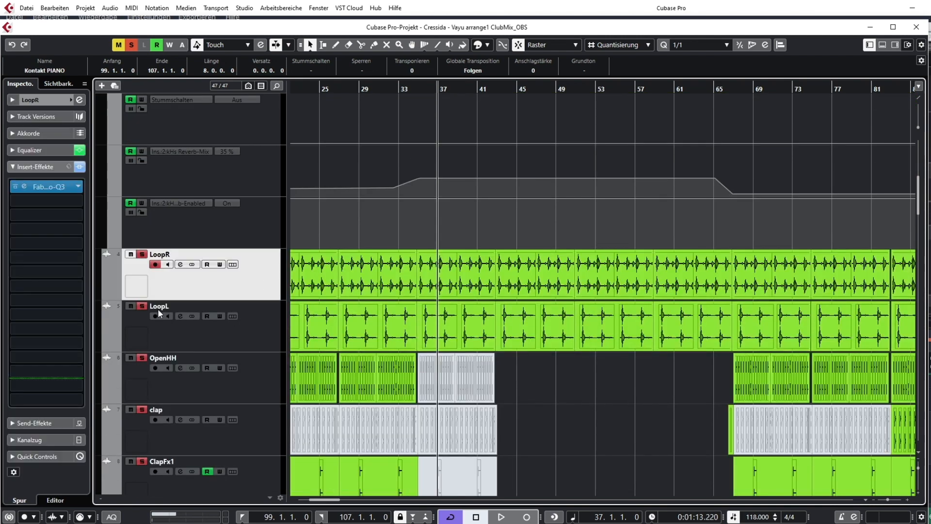
left_click(135, 45)
key("s")
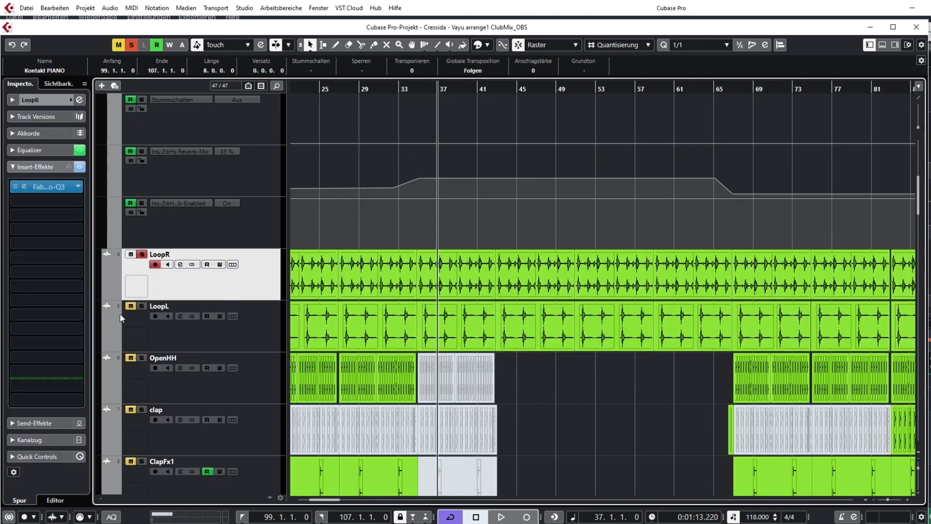
- Add LoopL to the solo, reposition the playhead and play both loops together
scroll(430, 246, "up", 3)
left_click(408, 89)
scroll(433, 267, "up", 3)
key("space")
scroll(403, 265, "down", 3)
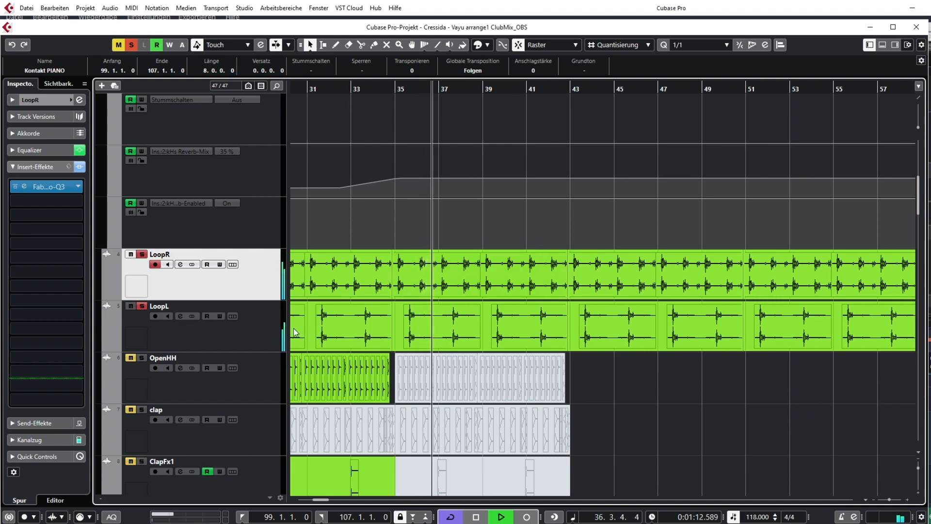
- Expand the channel settings in the Inspector and compare the panning of the LoopR and LoopL tracks
scroll(292, 328, "down", 2)
left_click(199, 342)
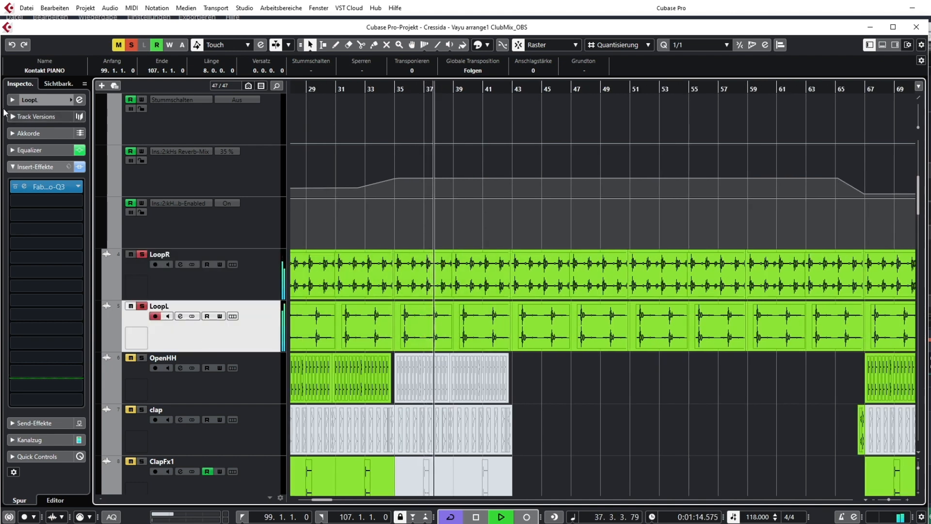
left_click(13, 100)
left_click(218, 286)
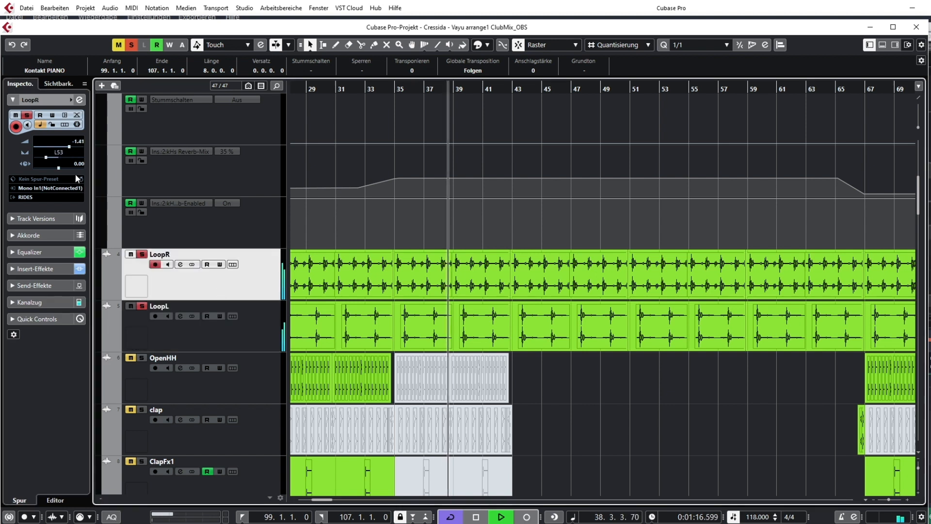
left_click(222, 330)
- Select the LoopR and LoopL clips between about bars 35 and 43 and set the loop range to them
left_click_drag(438, 230, 475, 323)
key("p")
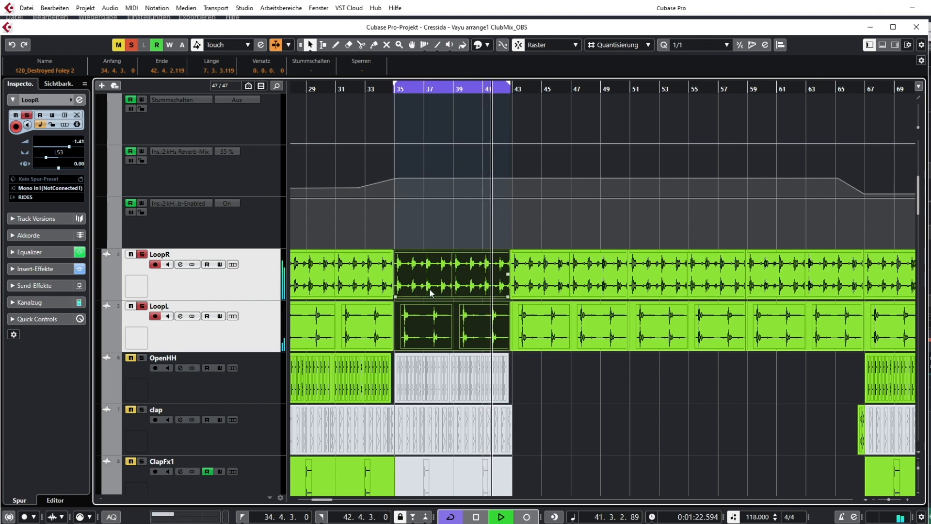
- Inspect the RIDES group's Reverb-Mix automation and its kHs Reverb insert settings, closing the plugin window when done
scroll(431, 291, "up", 2)
scroll(431, 291, "down", 1)
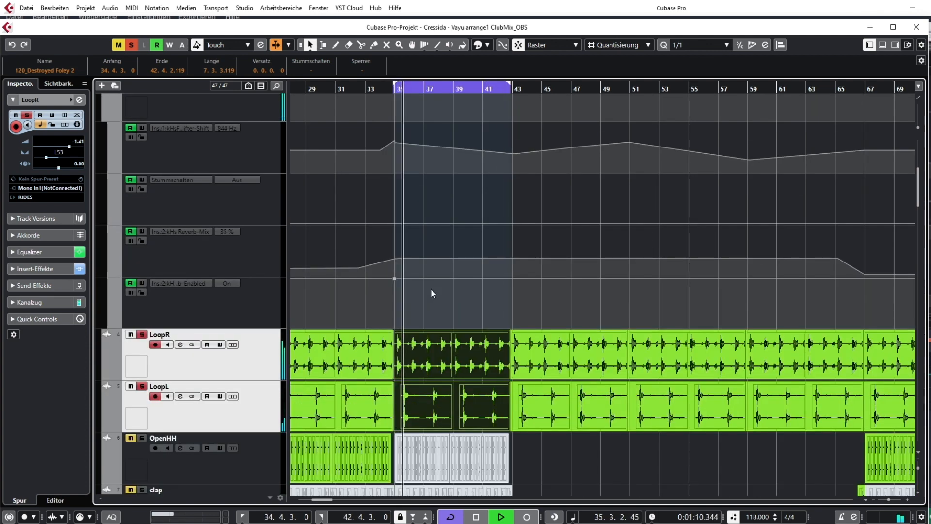
scroll(430, 291, "up", 2)
scroll(430, 291, "down", 1)
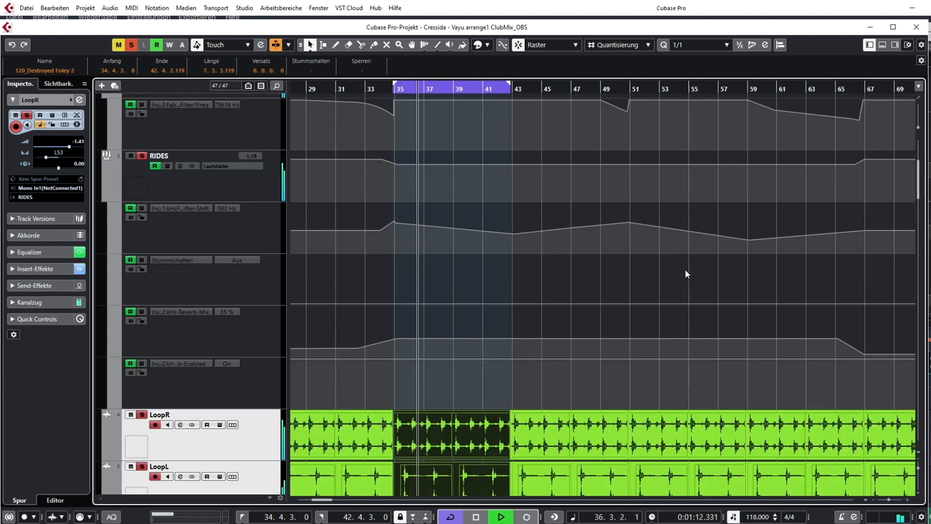
left_click(260, 339)
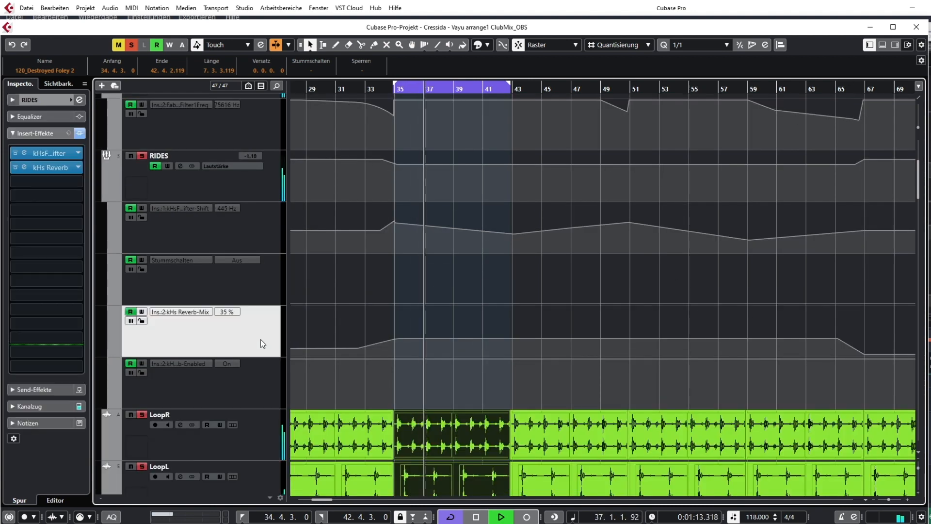
left_click(24, 167)
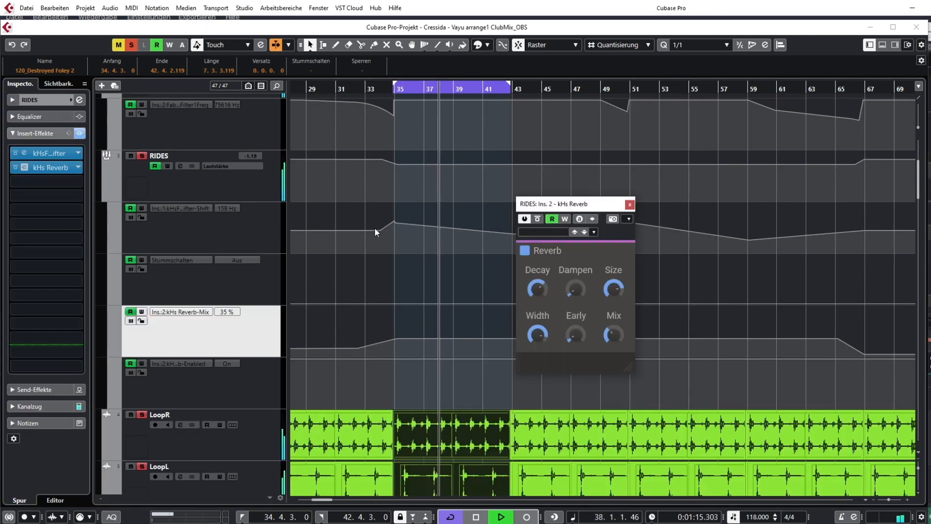
left_click(629, 204)
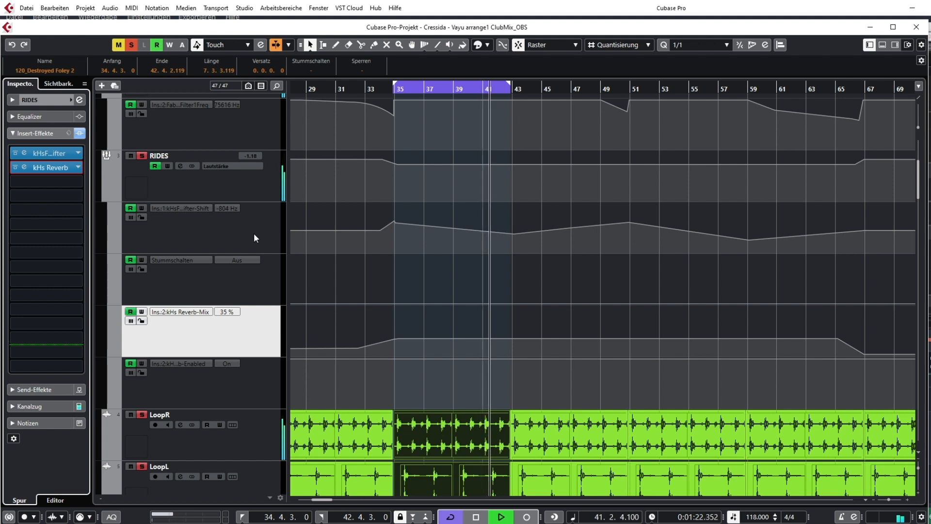
- Inspect the RIDES group's kHs Frequency Shifter insert during playback, moving the plugin window out of the way when done
left_click(24, 153)
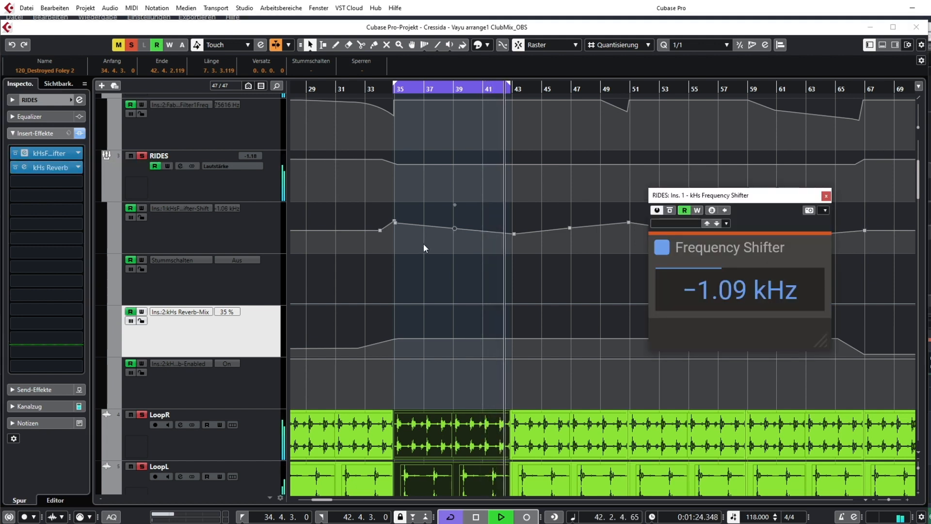
left_click_drag(742, 196, 682, 179)
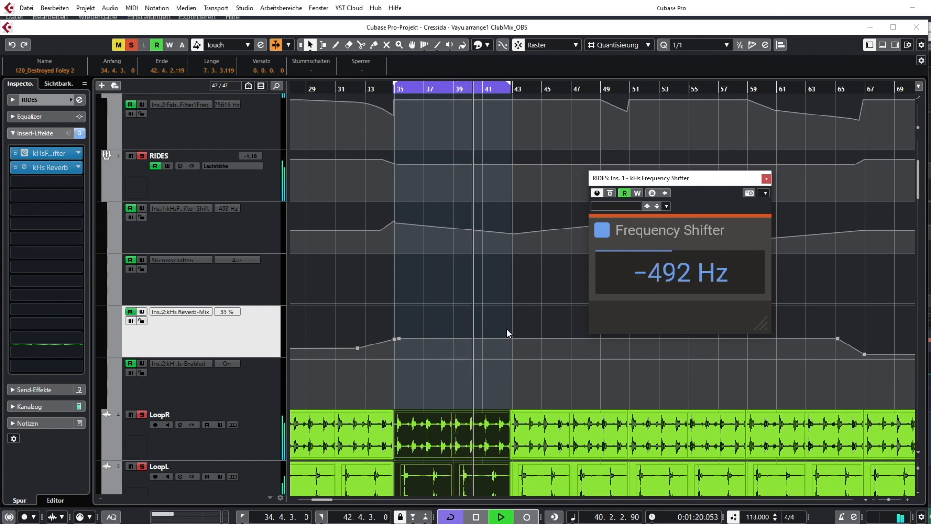
left_click_drag(664, 182, 711, 190)
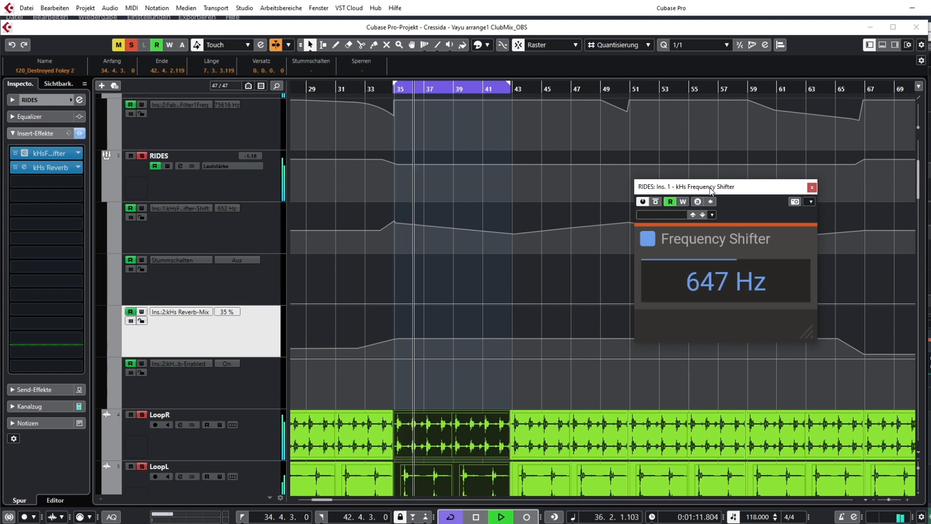
left_click_drag(710, 189, 930, 237)
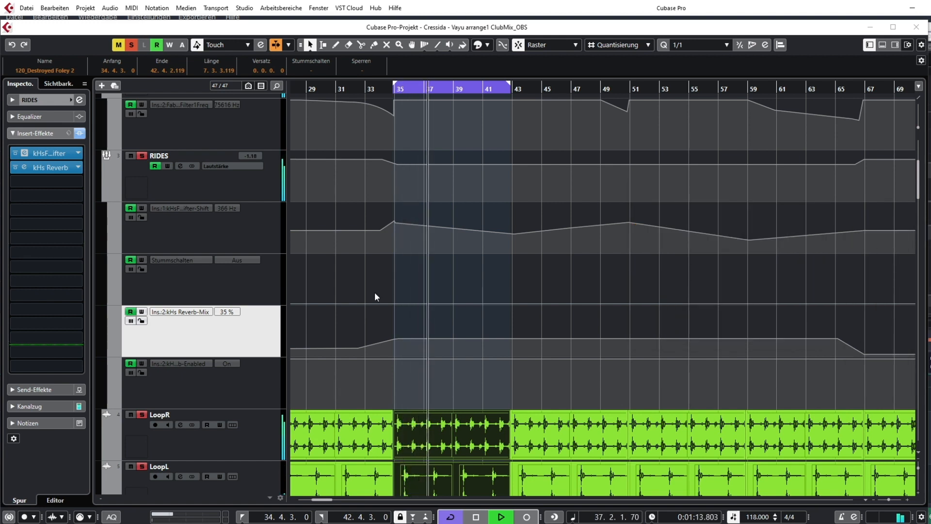
- Play the loops from bar 49, around bar 65 and about bar 53 to compare the RIDES effect automation across the sections
key("space")
left_click(603, 90)
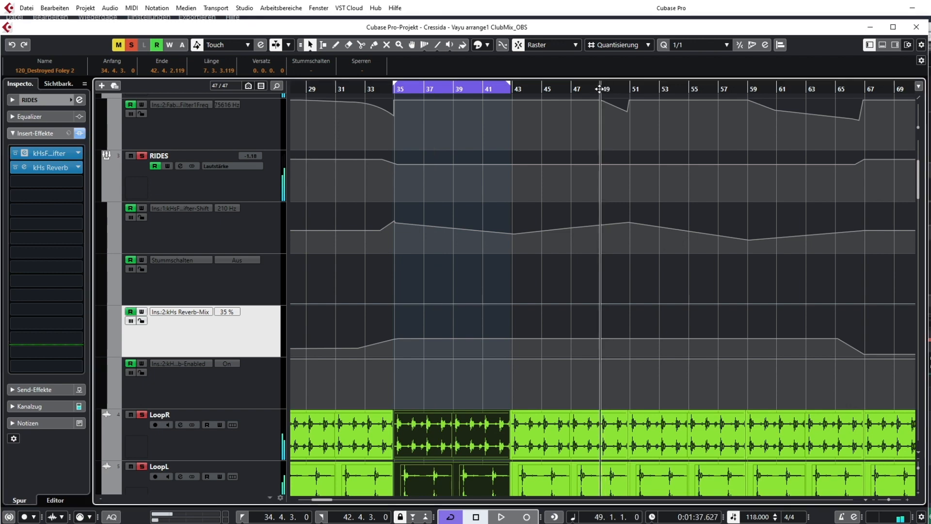
key("space")
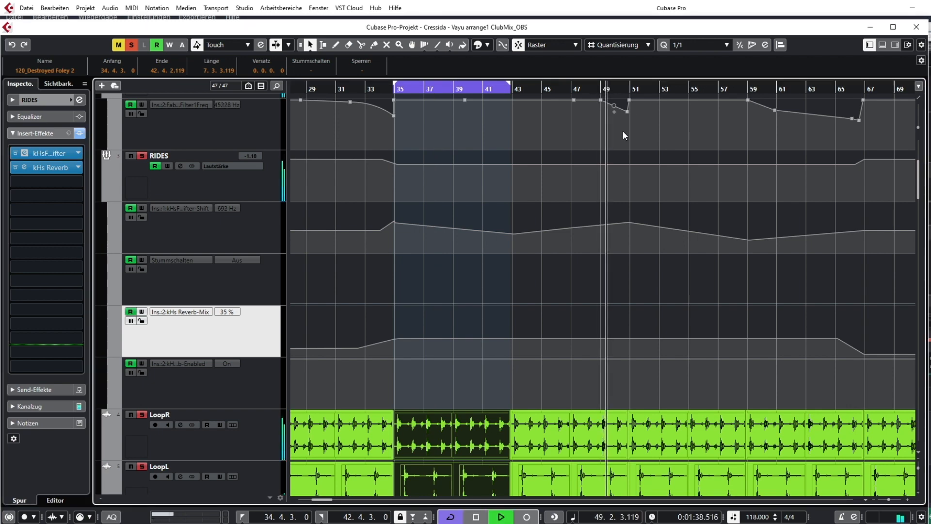
scroll(528, 152, "down", 2)
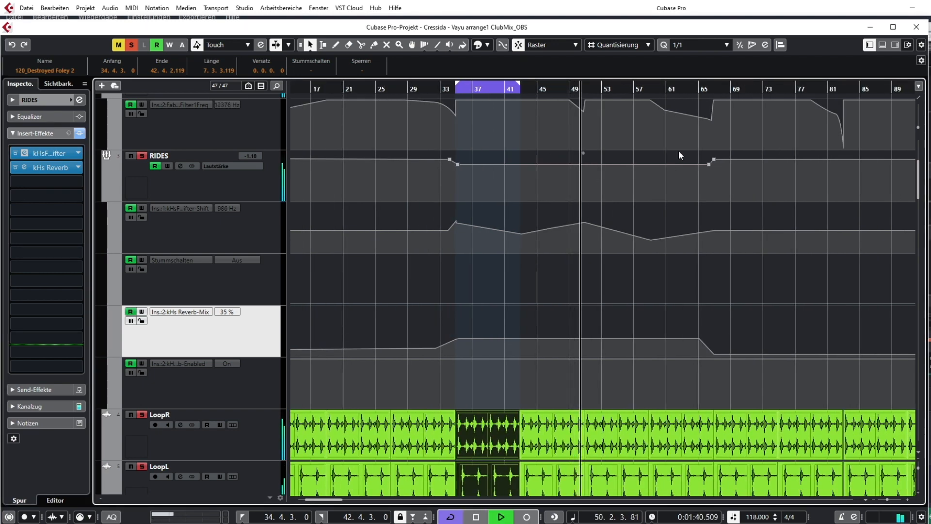
scroll(649, 162, "down", 2)
scroll(635, 104, "up", 3)
scroll(675, 365, "up", 2)
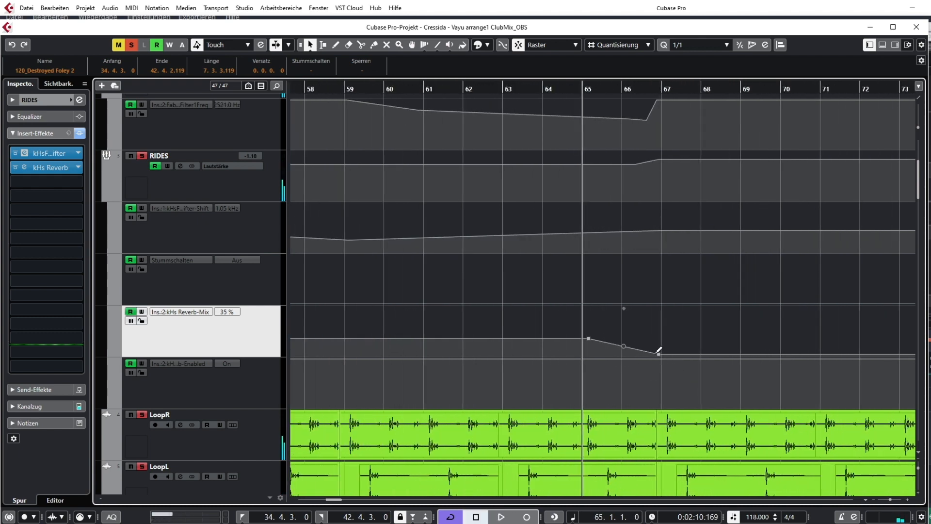
scroll(582, 359, "down", 3)
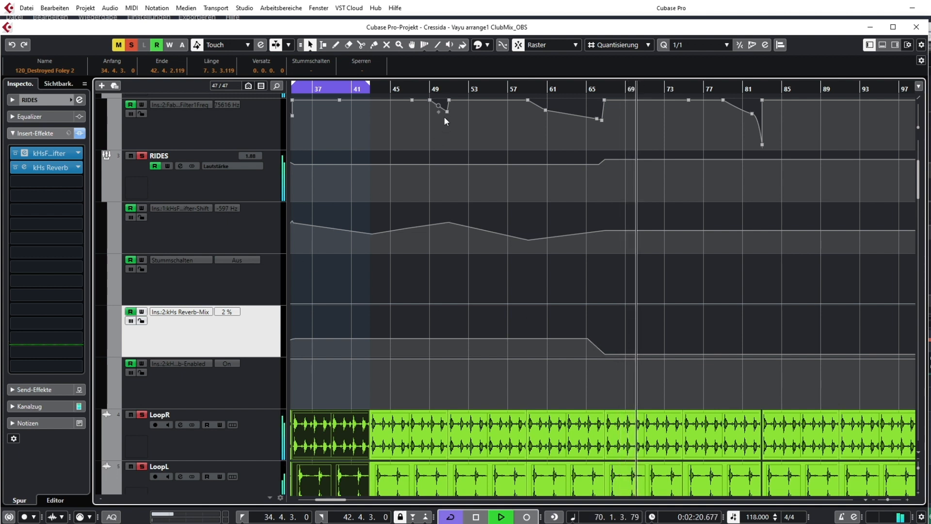
left_click(473, 89)
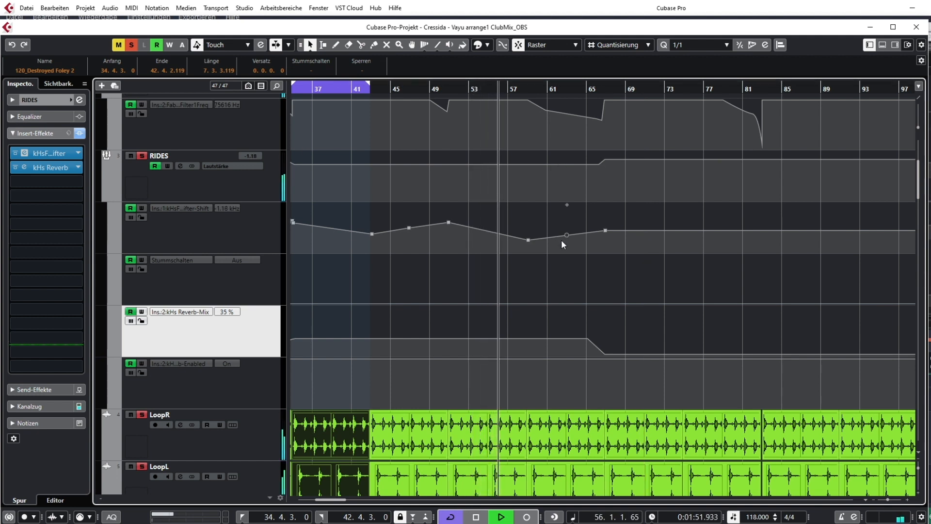
- Clear all active solos and solo the DRUMS group channel
left_click(131, 44)
scroll(397, 180, "down", 2, "ctrl")
scroll(397, 181, "up", 2)
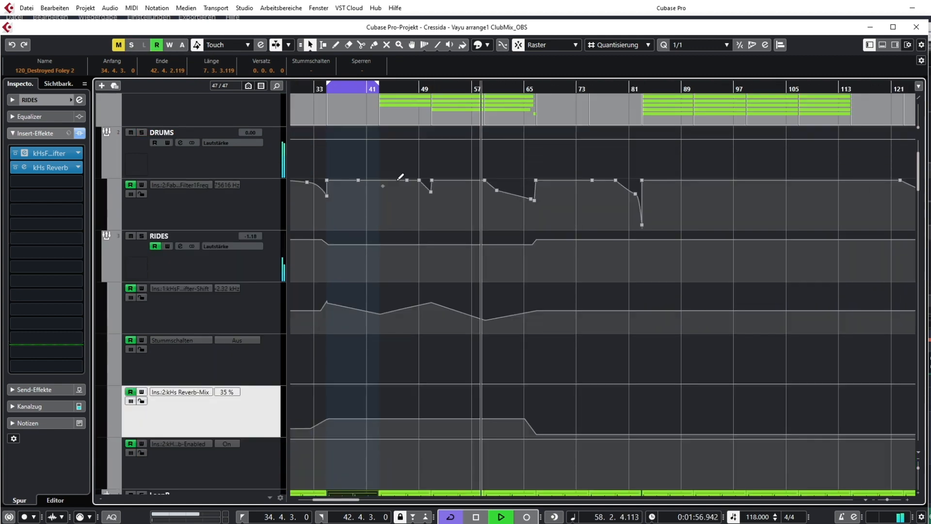
left_click(266, 165)
key("s")
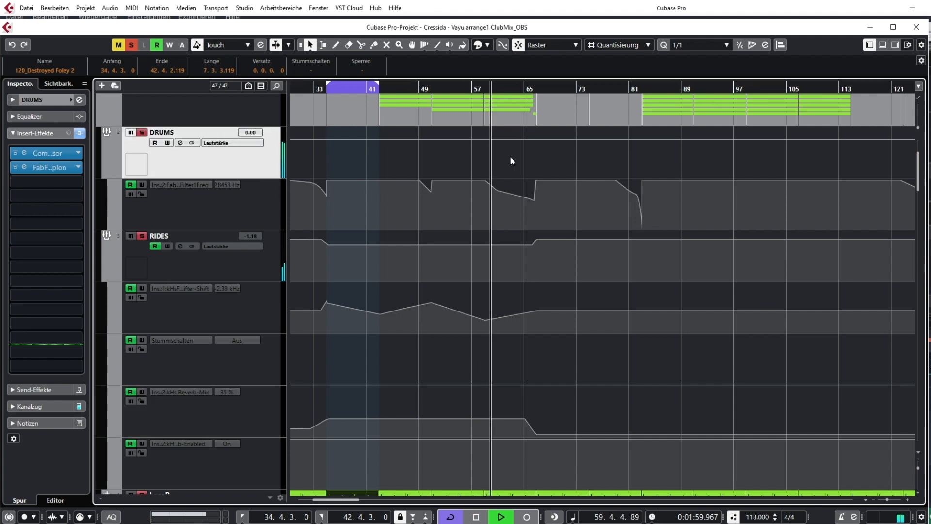
scroll(408, 267, "down", 3)
scroll(409, 267, "up", 3)
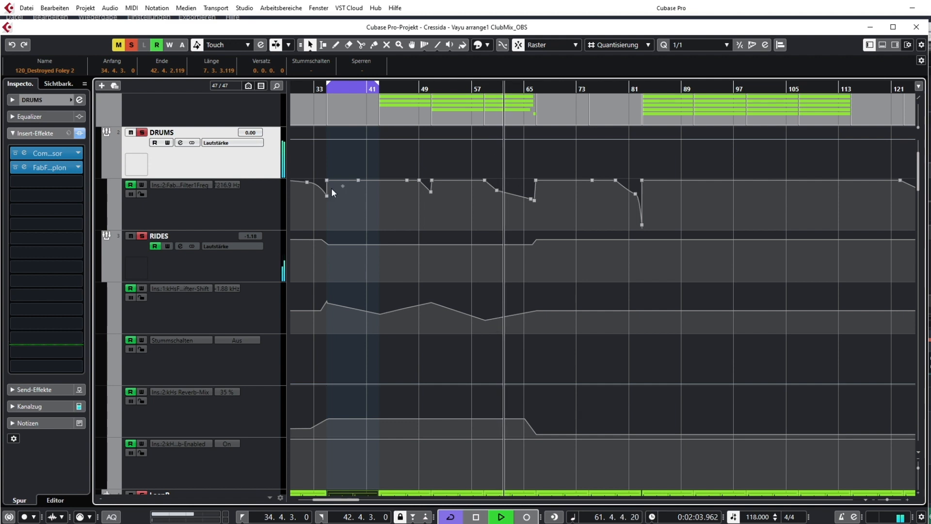
- Rename the RIDES group channel as Loops
double_click(160, 236)
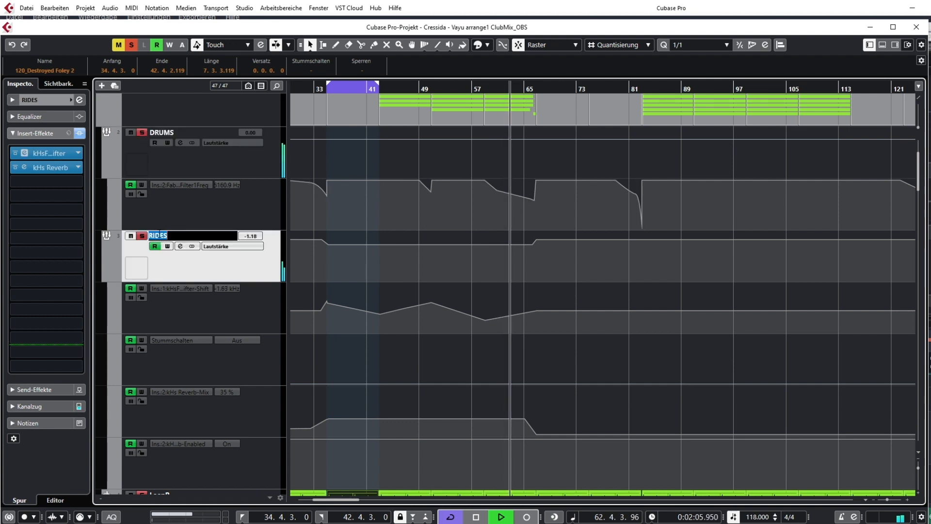
type("Loops")
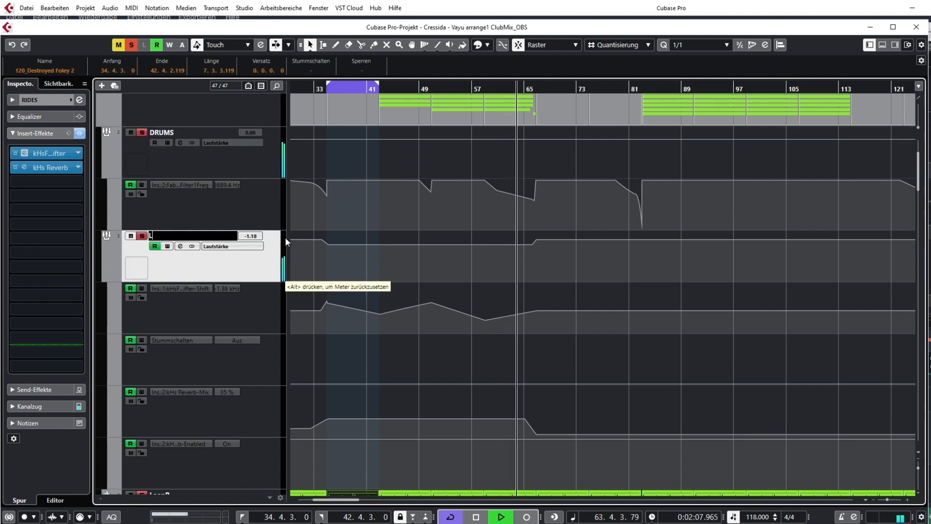
key("Return")
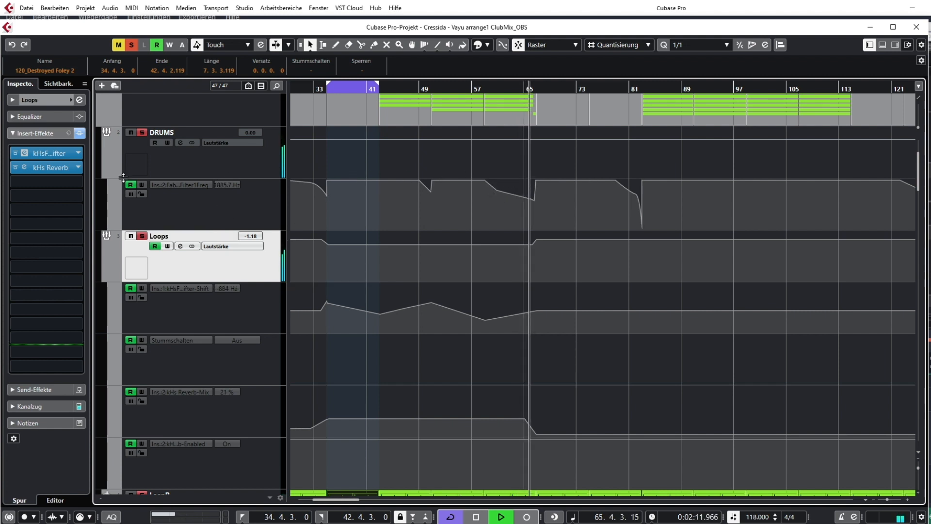
- Inspect the DRUMS group's FabFilter Simplon insert and play its filter automation from about bar 49 to bar 51
left_click(196, 166)
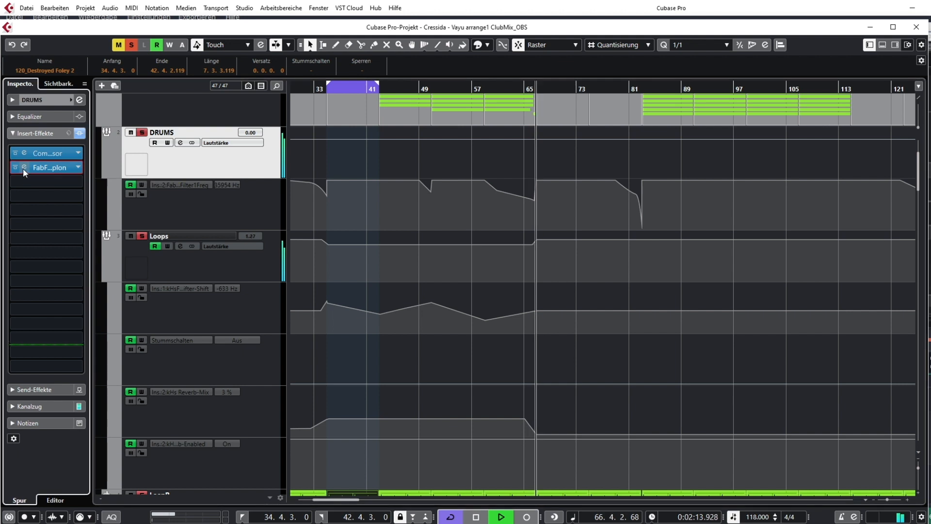
left_click(22, 168)
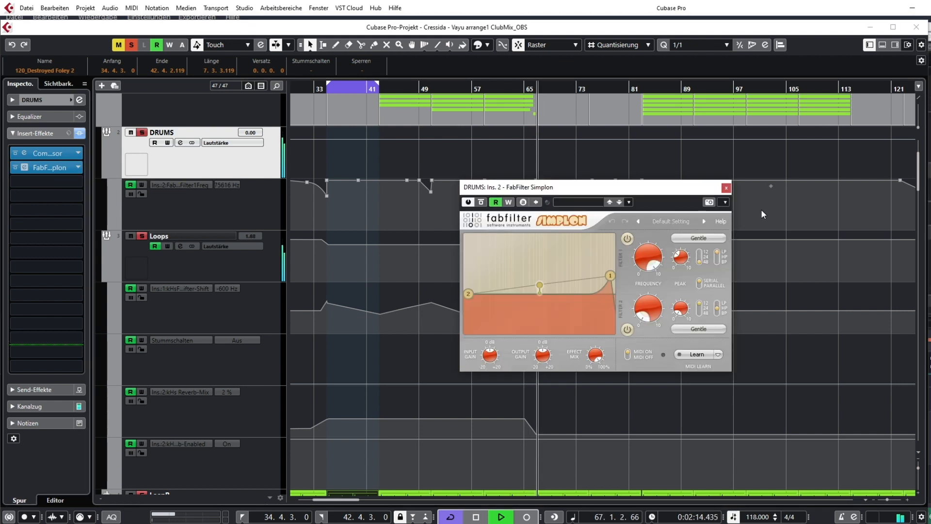
left_click(726, 188)
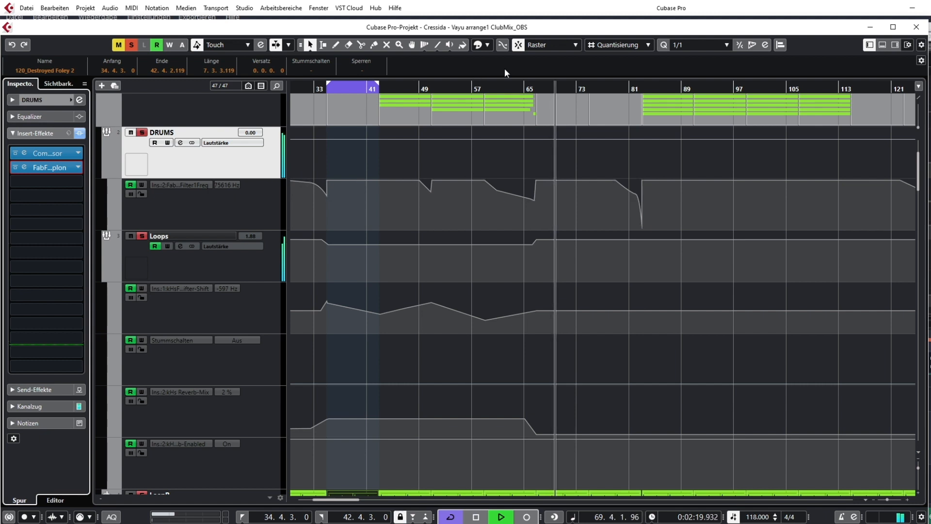
left_click(423, 89)
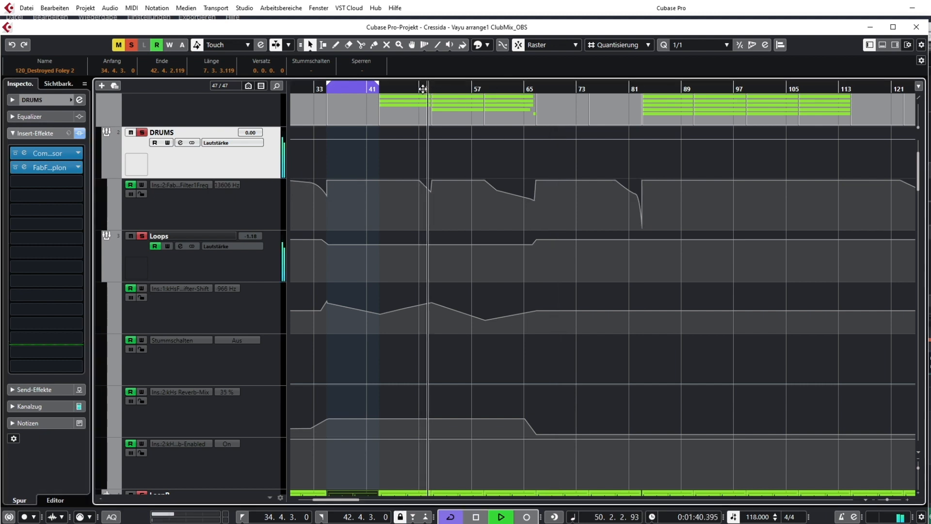
key("space")
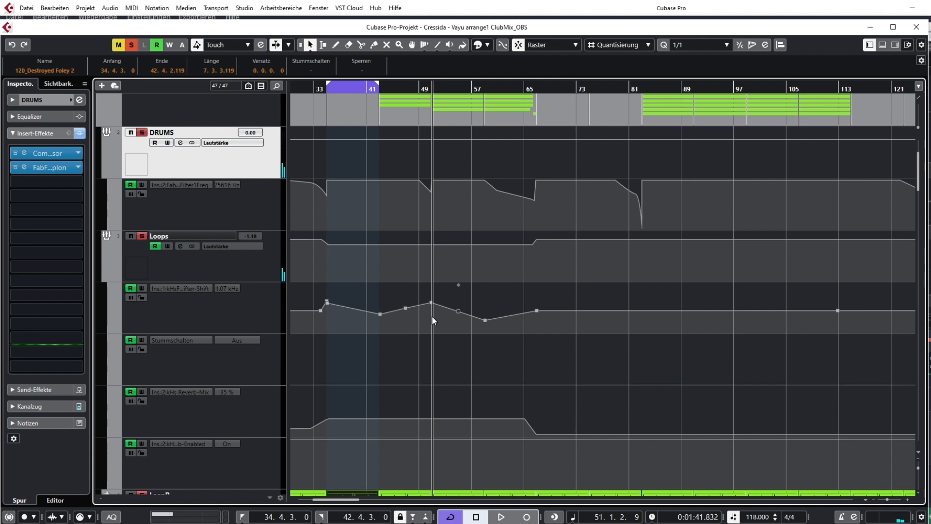
- Extend the end of the loop range to bar 189, just past the end of the arrangement
scroll(434, 301, "down", 3)
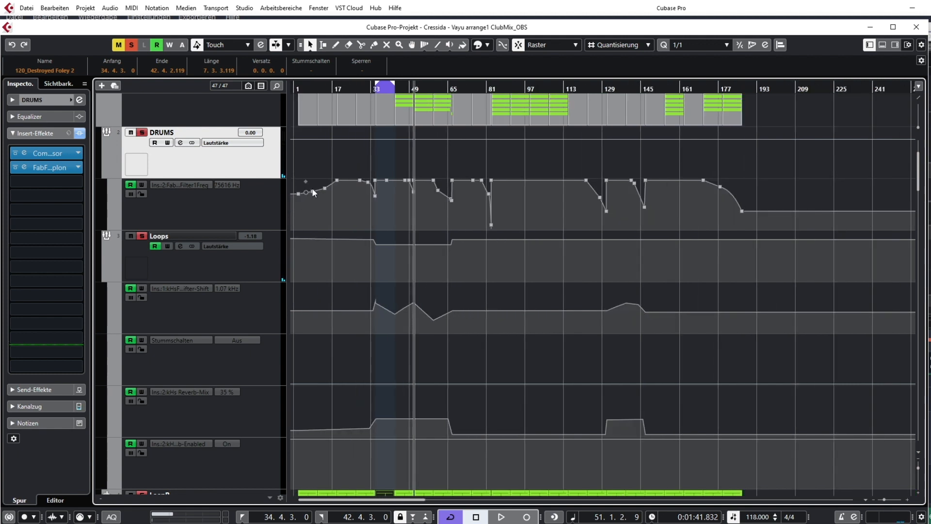
scroll(312, 192, "up", 3)
left_click_drag(918, 466, 920, 467)
left_click_drag(887, 500, 886, 499)
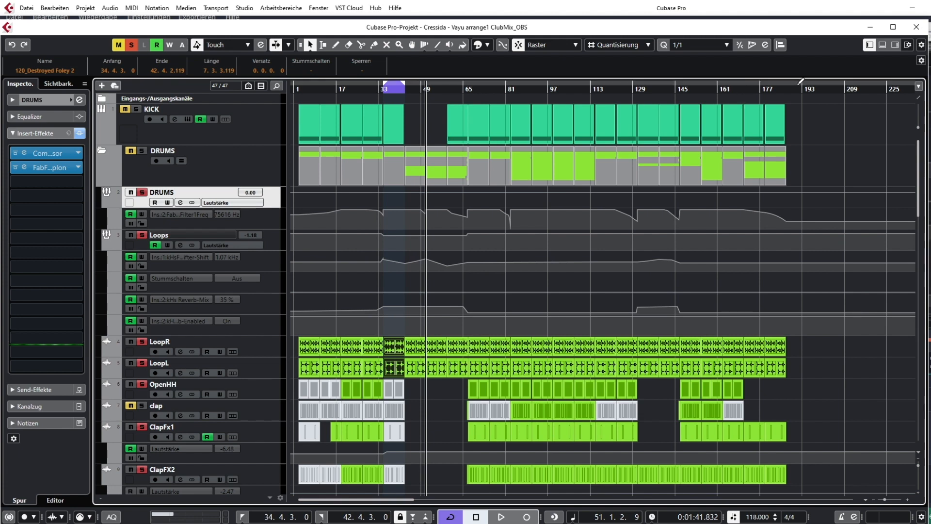
left_click(791, 88, "alt")
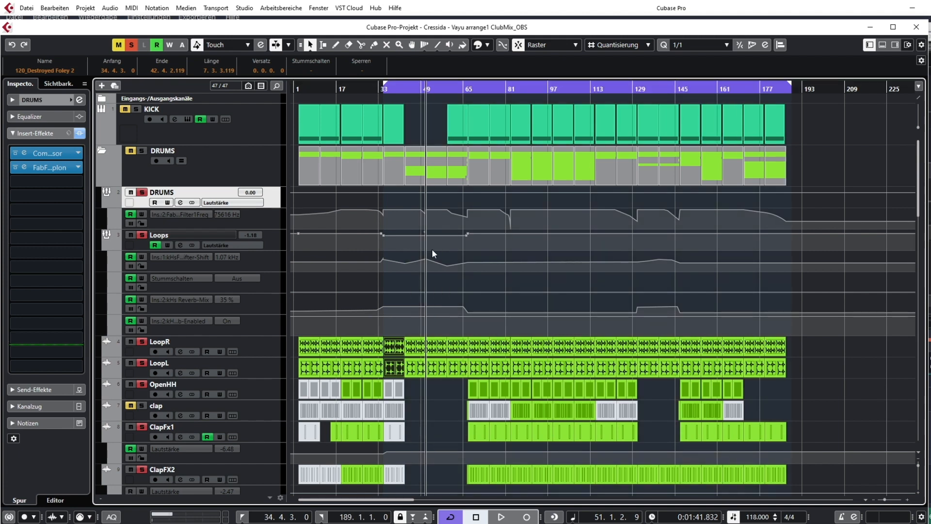
- Examine the arrangement of the drum tracks from LoopR down to Battery 4 01, including the clap, shaker and percussion clips after bar 67
scroll(370, 270, "up", 2)
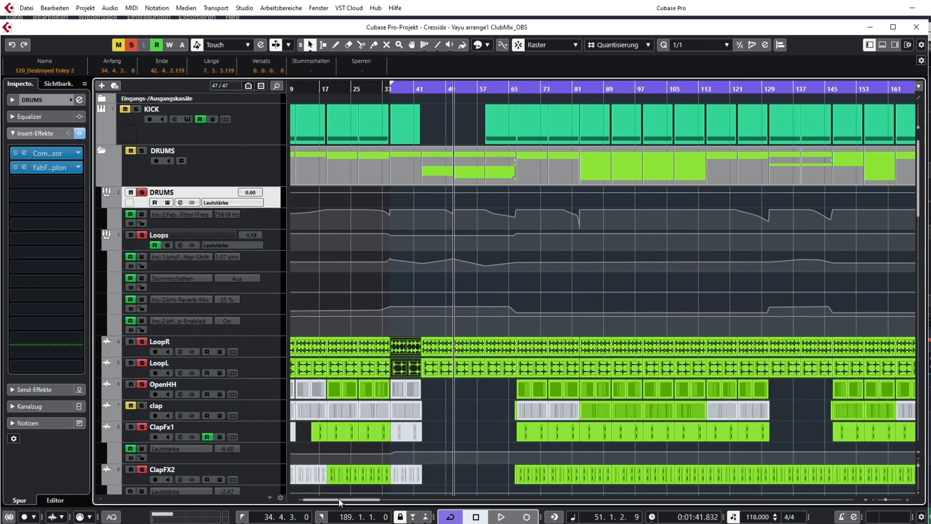
left_click_drag(339, 499, 333, 500)
scroll(396, 330, "down", 3)
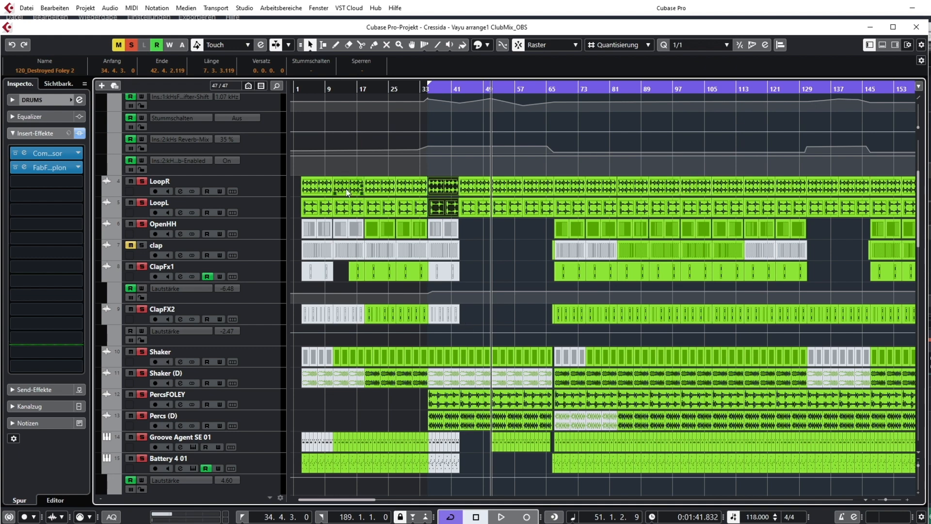
scroll(336, 272, "up", 3)
scroll(336, 271, "down", 2)
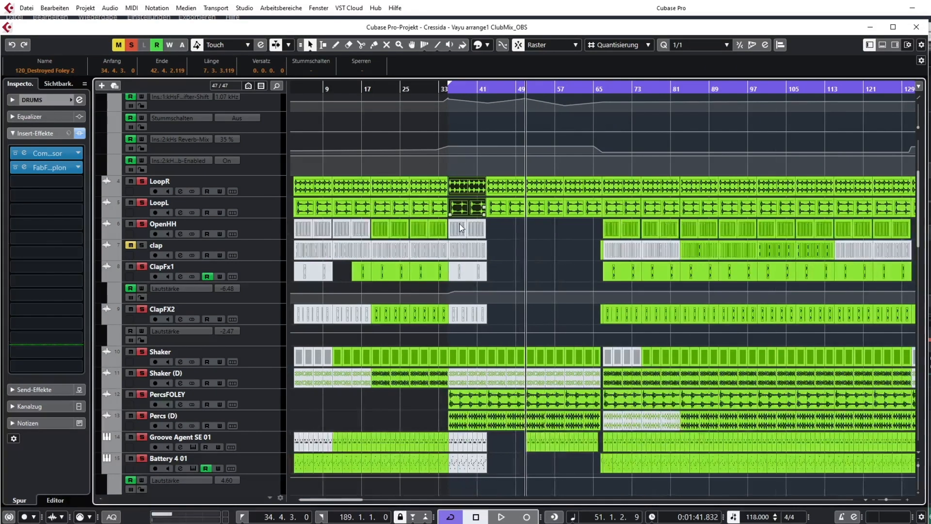
left_click_drag(919, 466, 919, 470)
scroll(683, 288, "down", 4)
scroll(676, 288, "up", 3)
scroll(664, 145, "up", 3)
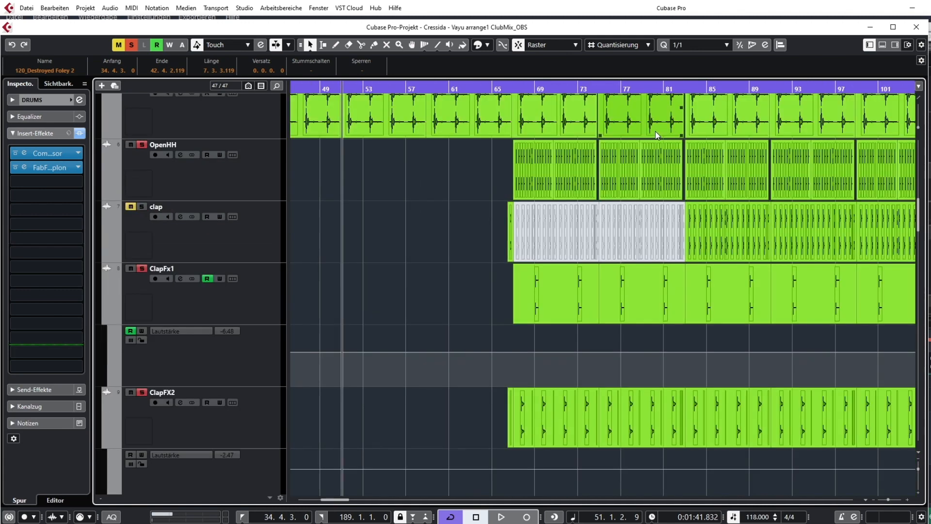
scroll(603, 273, "down", 6)
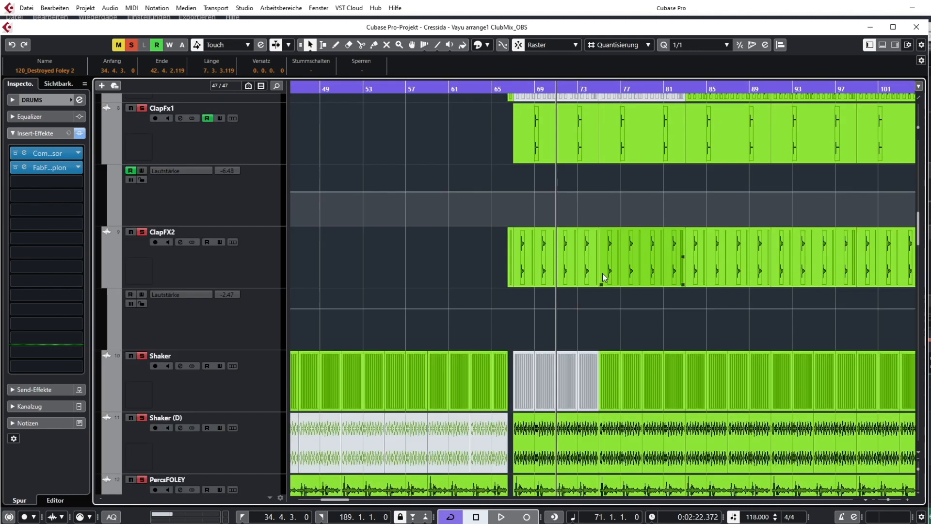
scroll(659, 338, "up", 2)
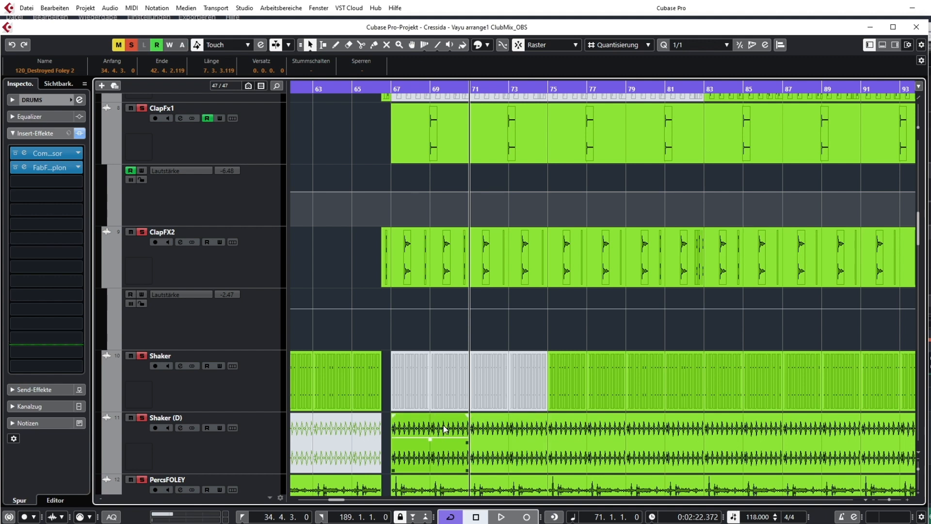
scroll(462, 417, "up", 2)
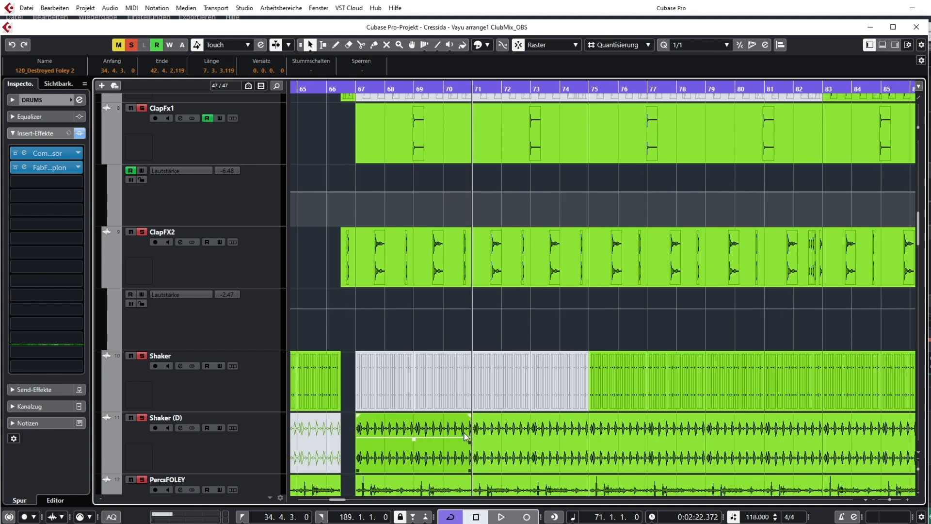
scroll(488, 388, "down", 5)
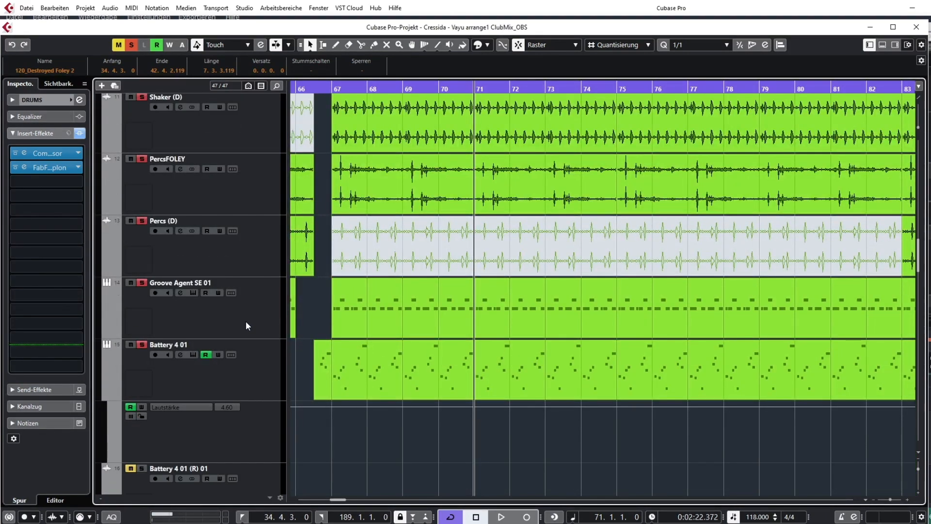
- Select the Groove Agent SE 01 track and open its Groove Agent SE instrument
key("super")
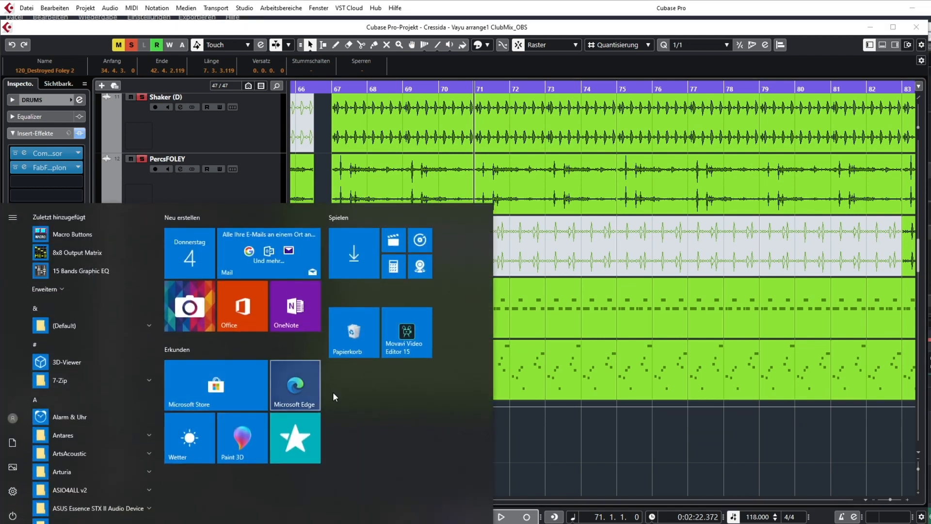
left_click(539, 477)
left_click(160, 334)
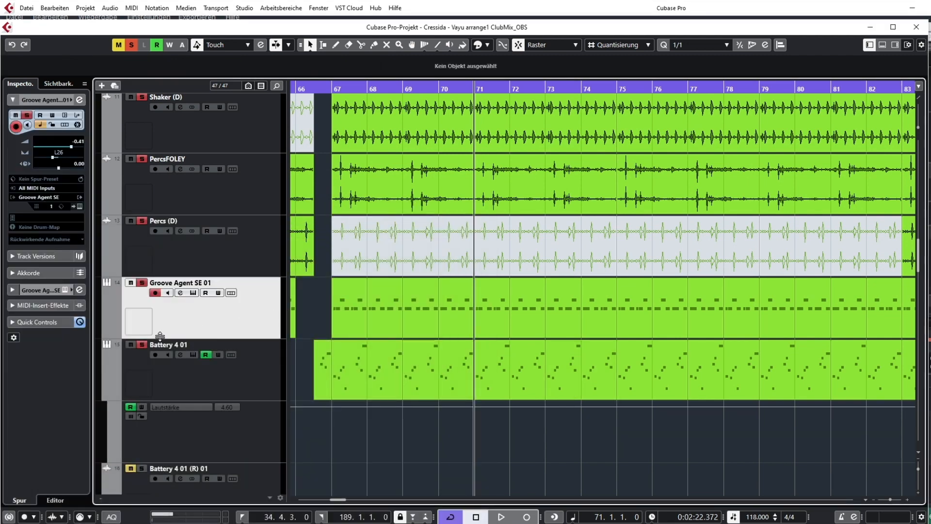
left_click(78, 207)
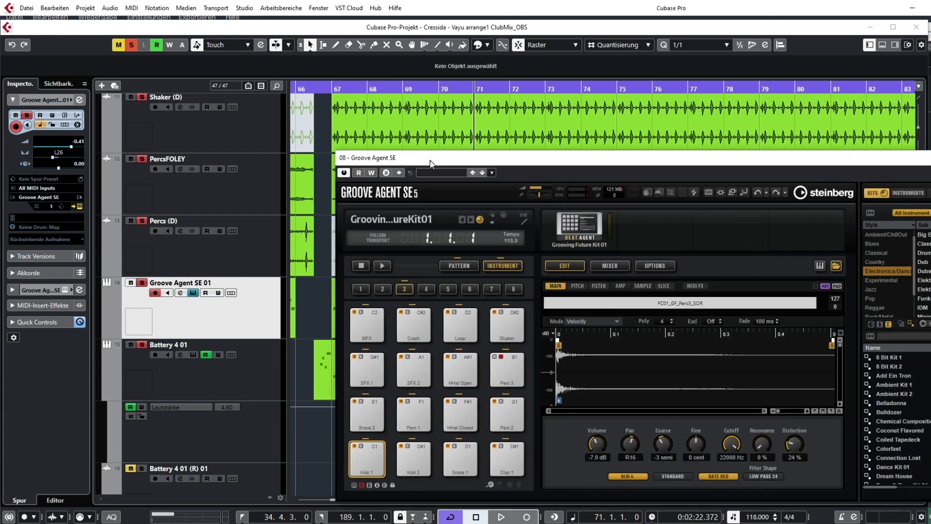
- Audition the Perc 3 and Shaker pads in Groove Agent SE and close the instrument
left_click_drag(426, 156, 244, 81)
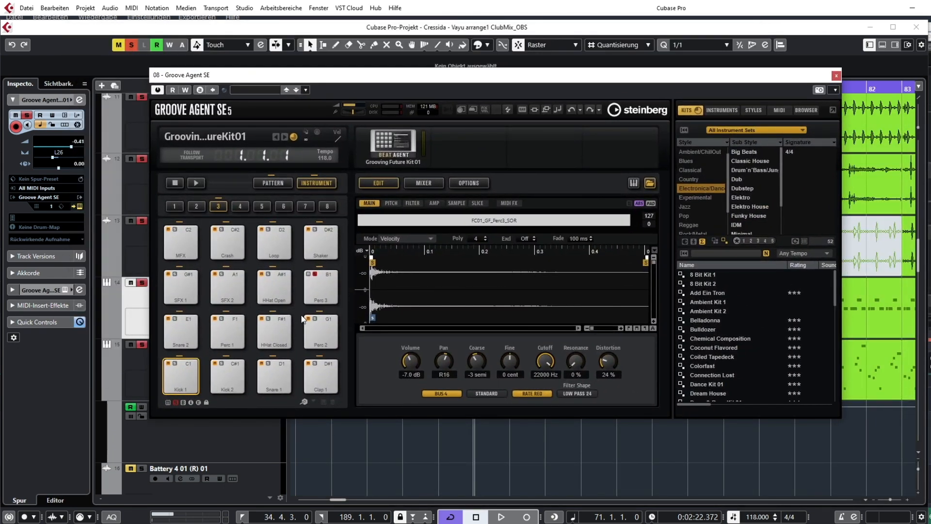
left_click(333, 295)
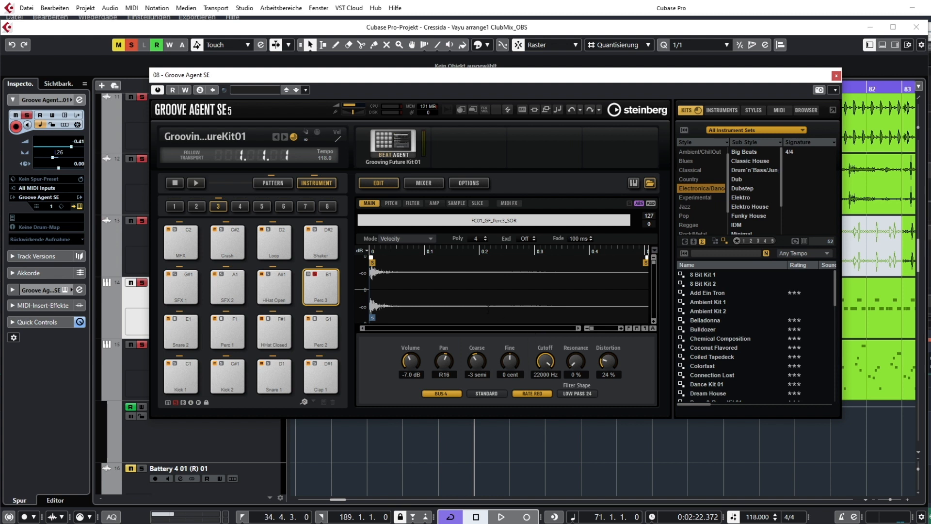
left_click(320, 245)
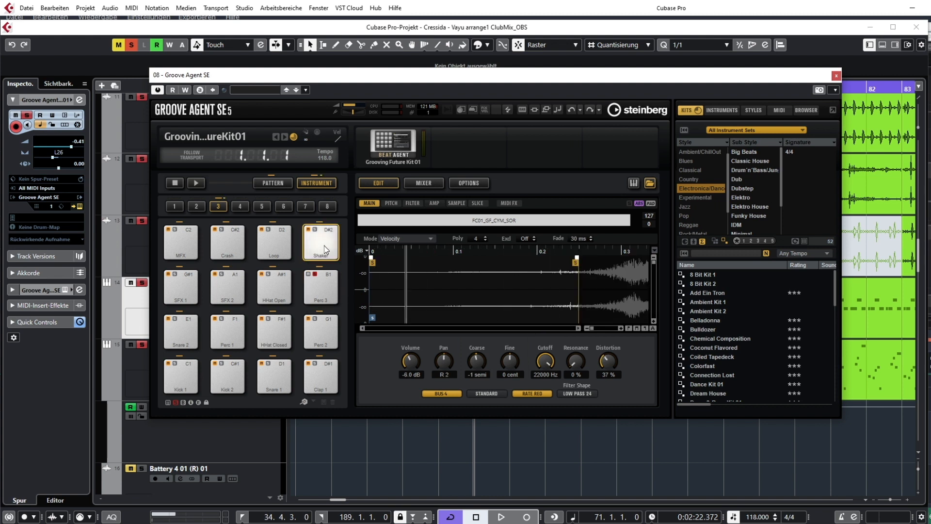
left_click_drag(563, 82, 629, 90)
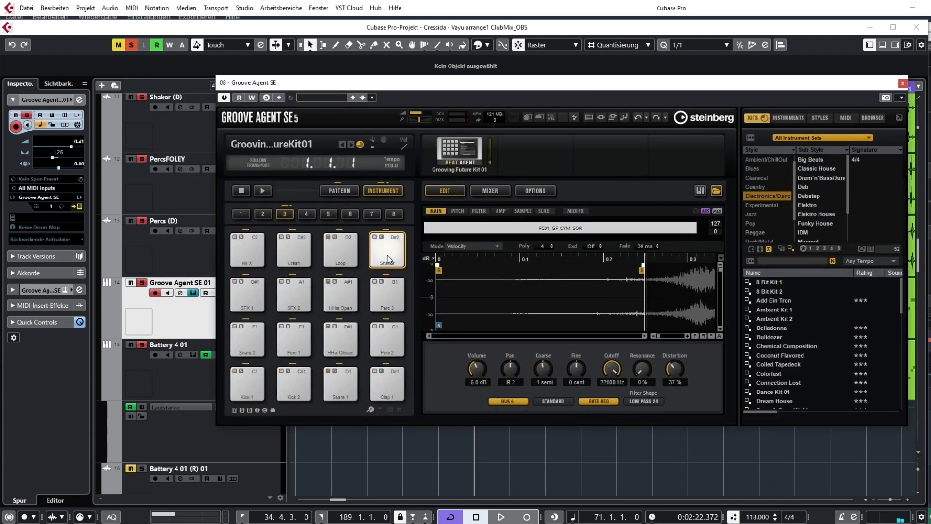
left_click(902, 84)
- Solo the Battery 4 01 track and play it with its Battery 4 instrument open, up to about bar 76
left_click(210, 355)
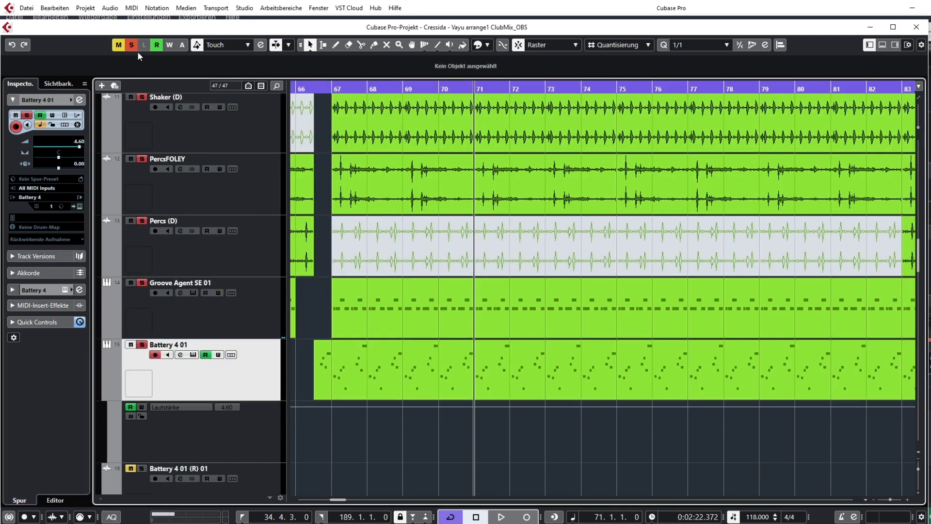
key("space")
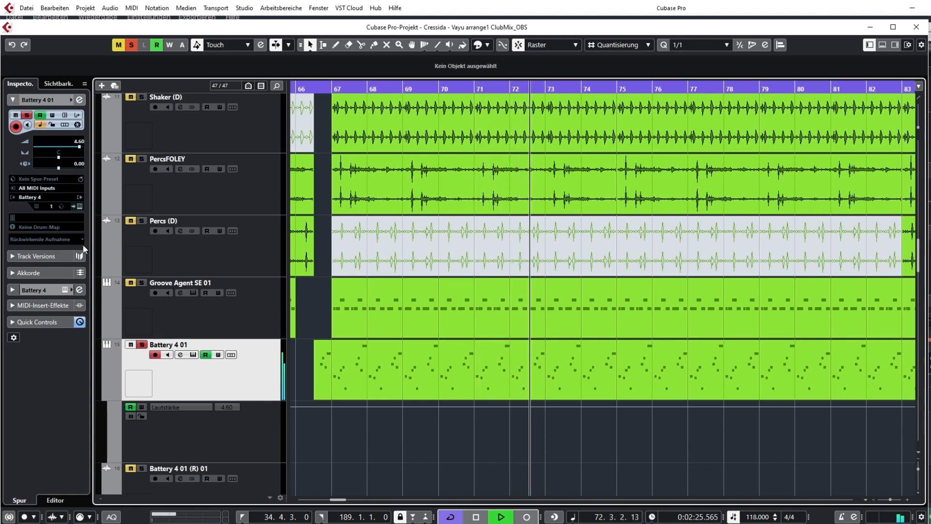
left_click(79, 206)
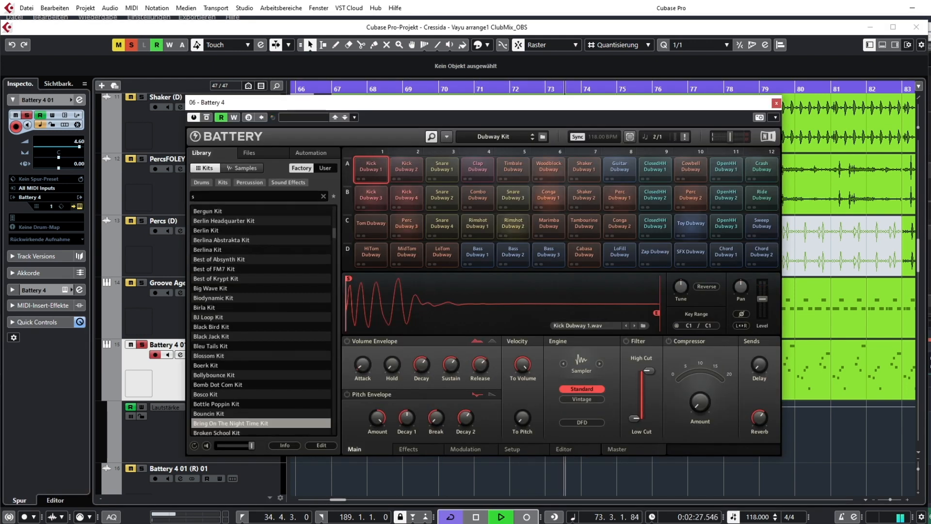
mouse_move(334, 231)
left_mouse_down()
mouse_move(325, 339)
mouse_move(335, 334)
mouse_move(334, 228)
left_mouse_up()
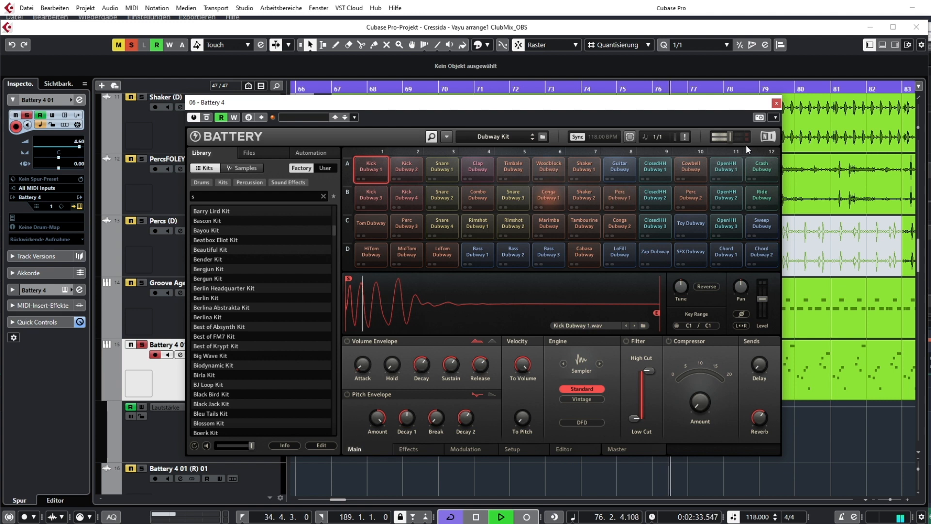
key("space")
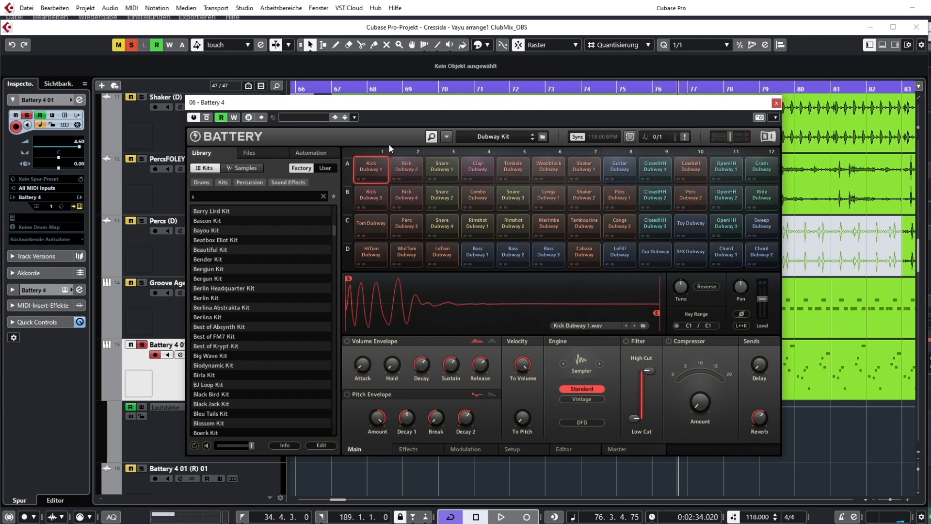
- Audition the Conga Dubway 1 cell of the Dubway Kit and close Battery 4
left_click_drag(335, 230, 334, 236)
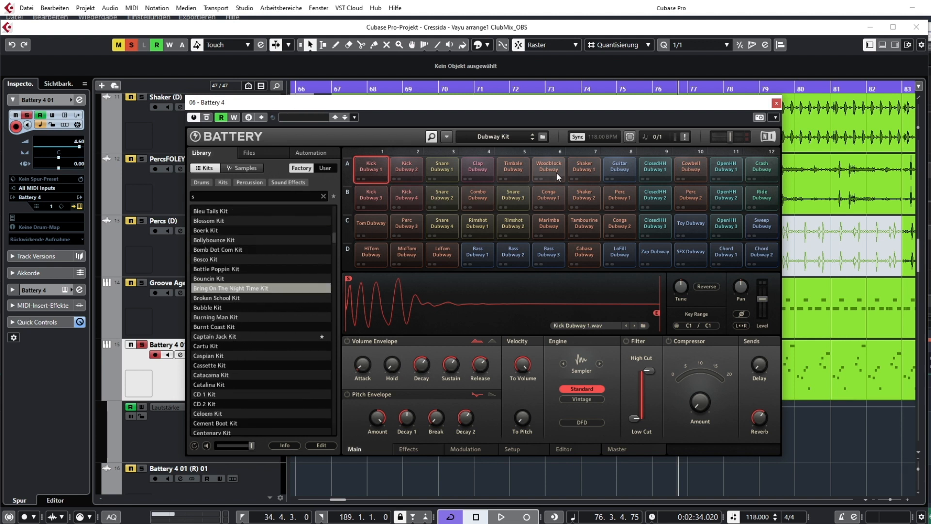
left_click(540, 197)
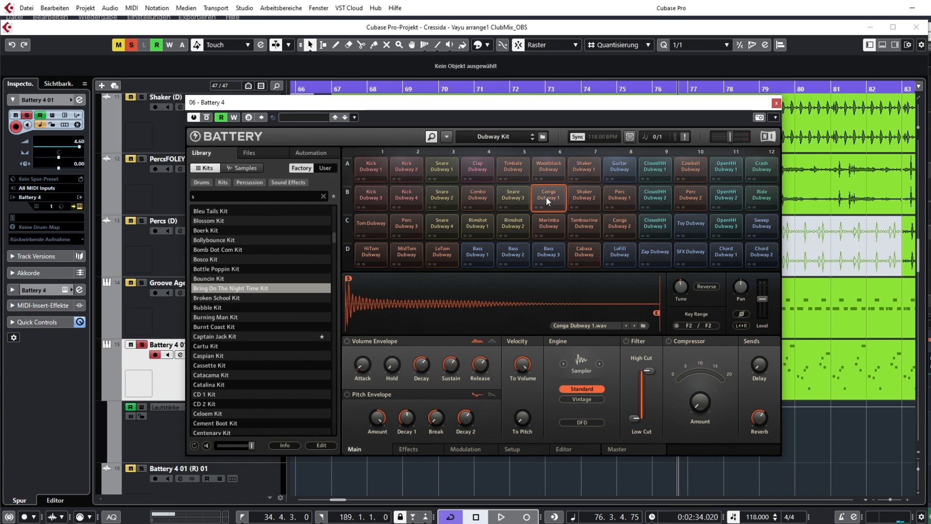
left_click(776, 103)
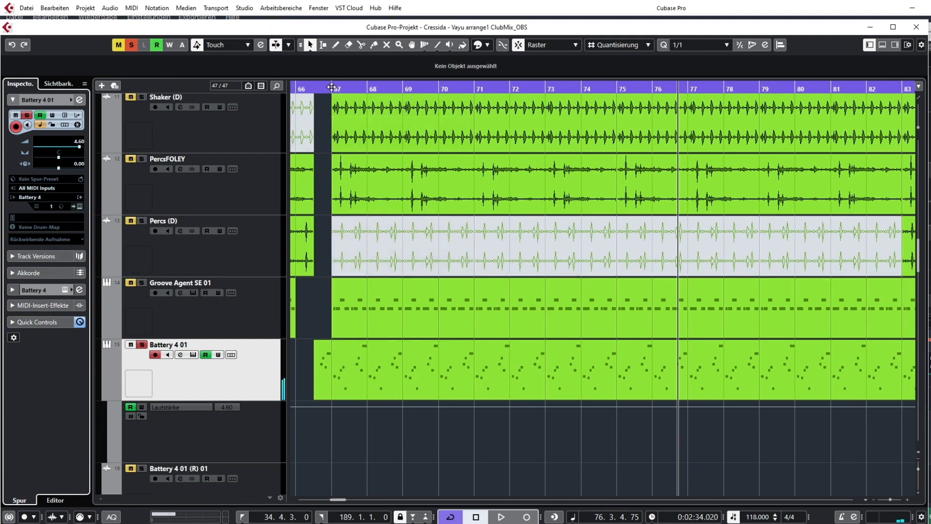
- Solo the whole DRUMS folder and play it from bar 83 while reviewing its tracks down to Battery 4 01 (R) 01
left_click(331, 87)
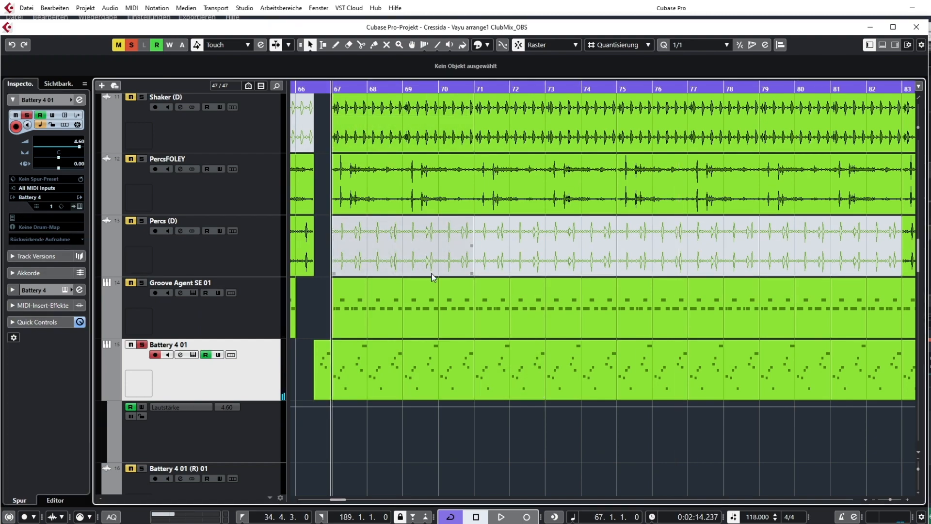
scroll(433, 278, "down", 5)
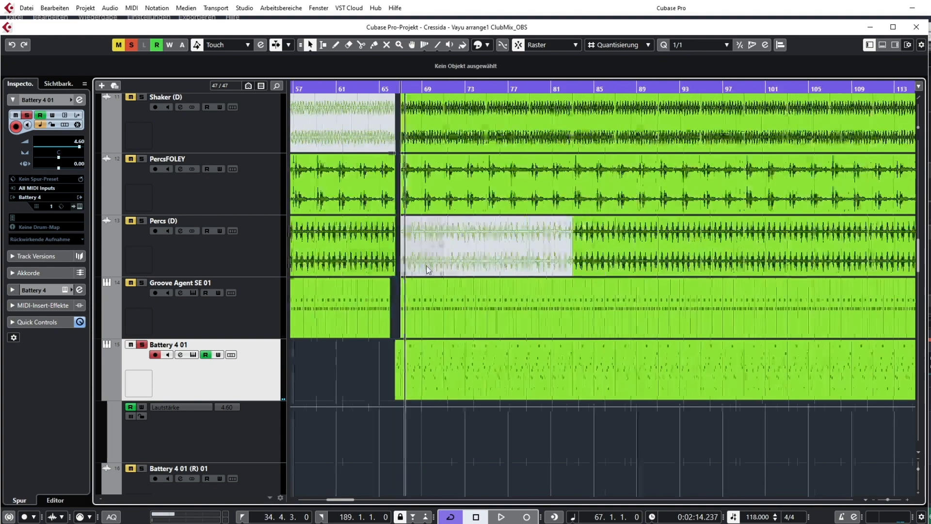
scroll(455, 266, "up", 1)
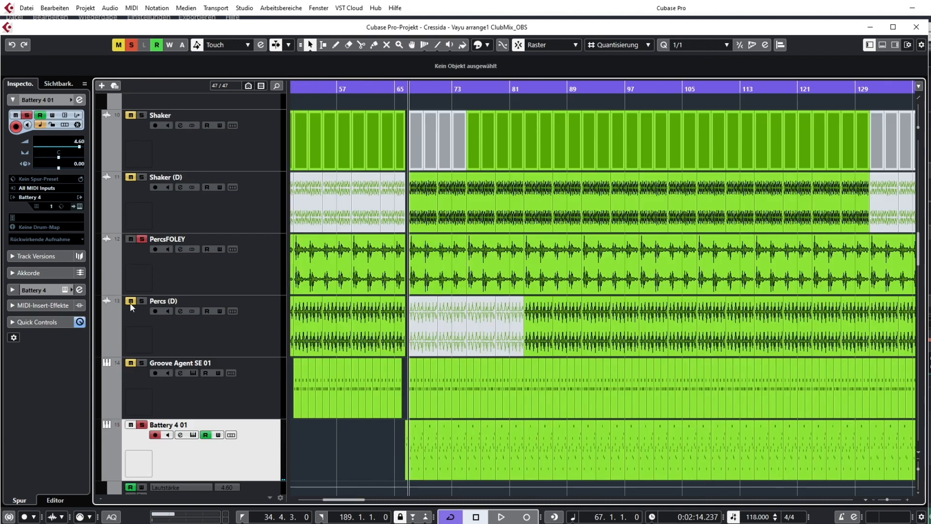
scroll(153, 130, "up", 7)
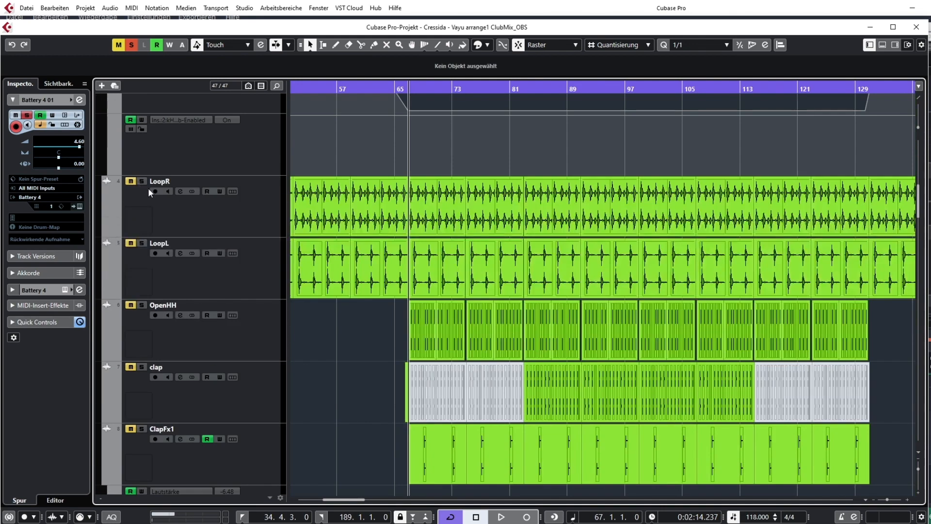
scroll(144, 182, "up", 7)
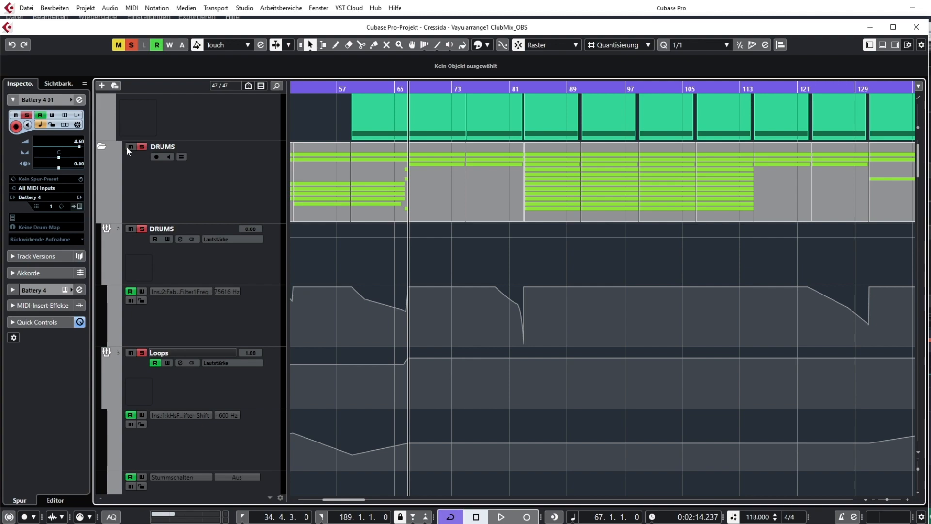
left_click(524, 87)
scroll(653, 305, "down", 2)
scroll(593, 278, "down", 10)
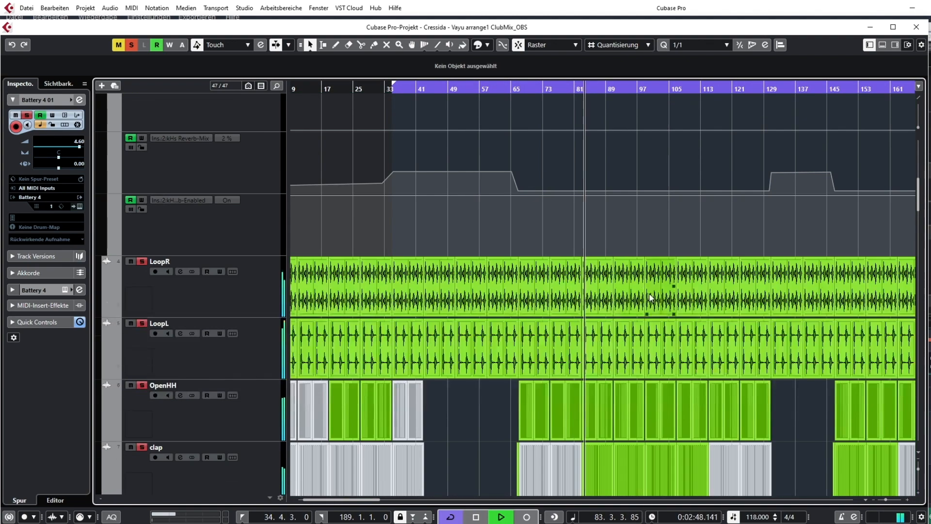
scroll(650, 292, "down", 5)
scroll(679, 293, "up", 1)
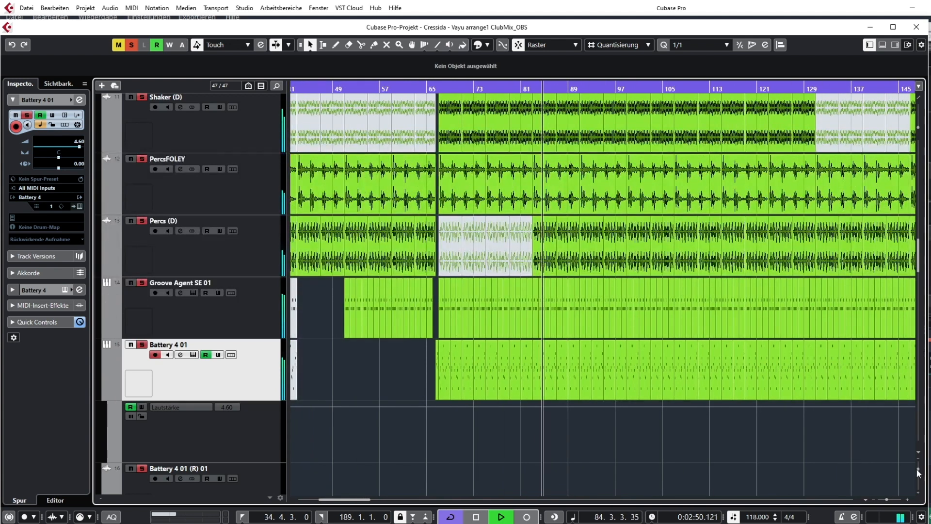
- Shrink the track heights, clear all solos and play the full mix up to about bar 93 with the whole arrangement in view
left_click_drag(917, 469, 914, 462)
scroll(633, 259, "up", 3)
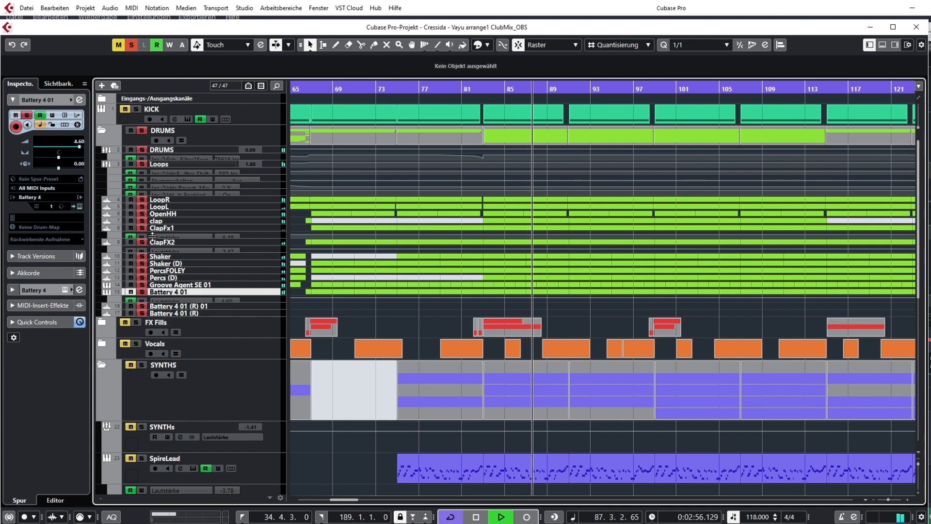
left_click(131, 46)
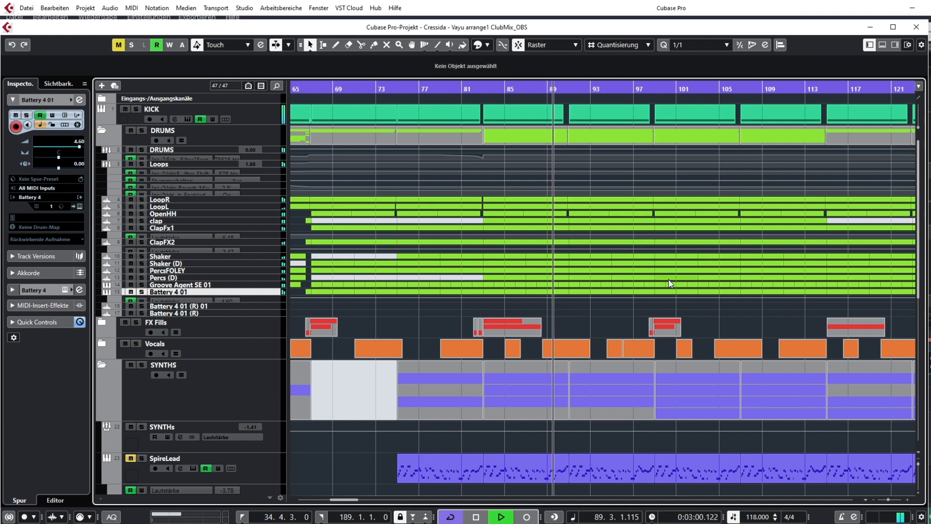
key("g")
key("g")
key("g")
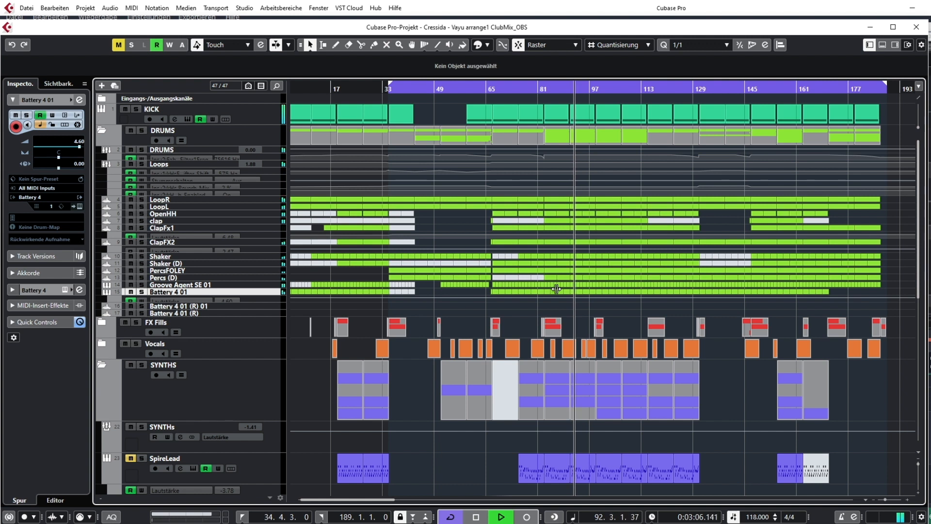
key("space")
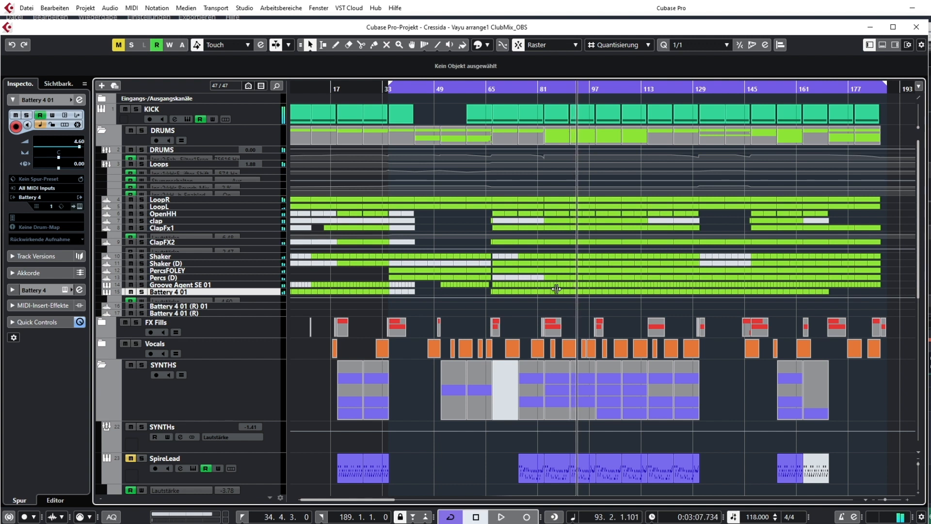